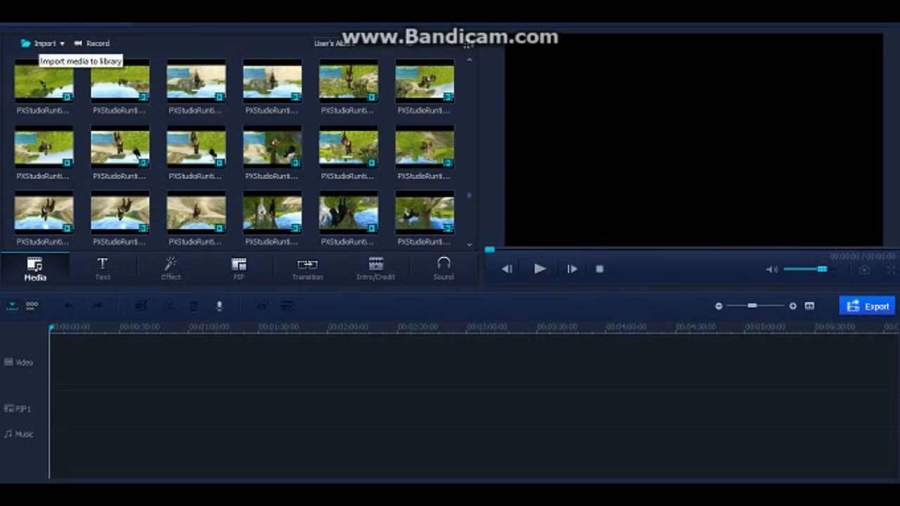
Start importing media and browse to the Movies folder inside Fraps on the Windows (C:) drive.
click(43, 44)
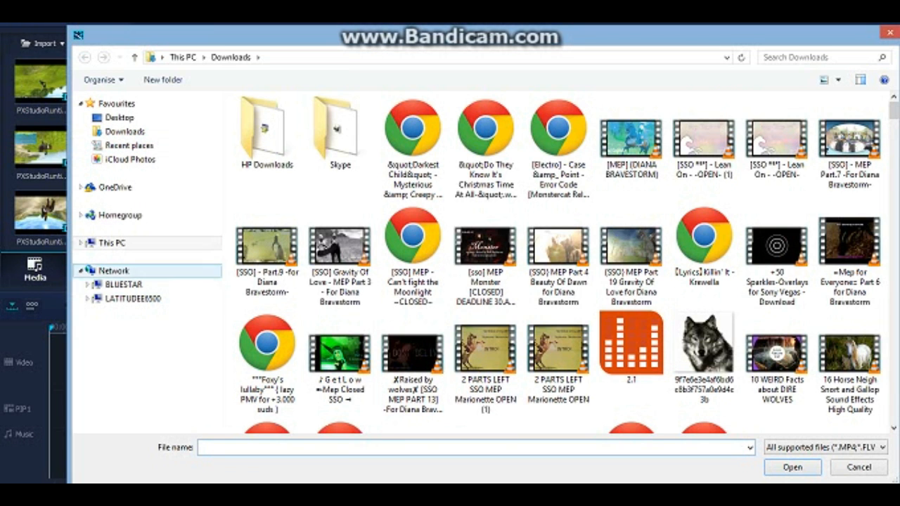
click(128, 382)
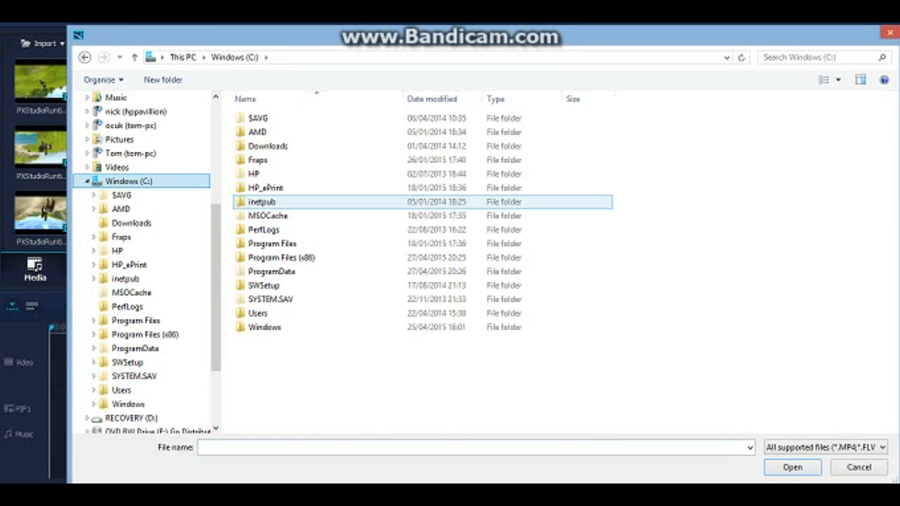
double_click(258, 161)
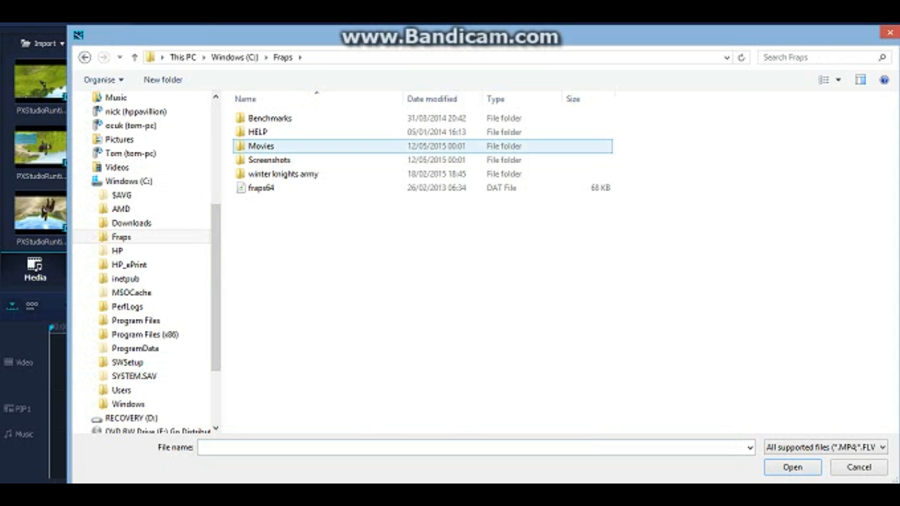
double_click(261, 146)
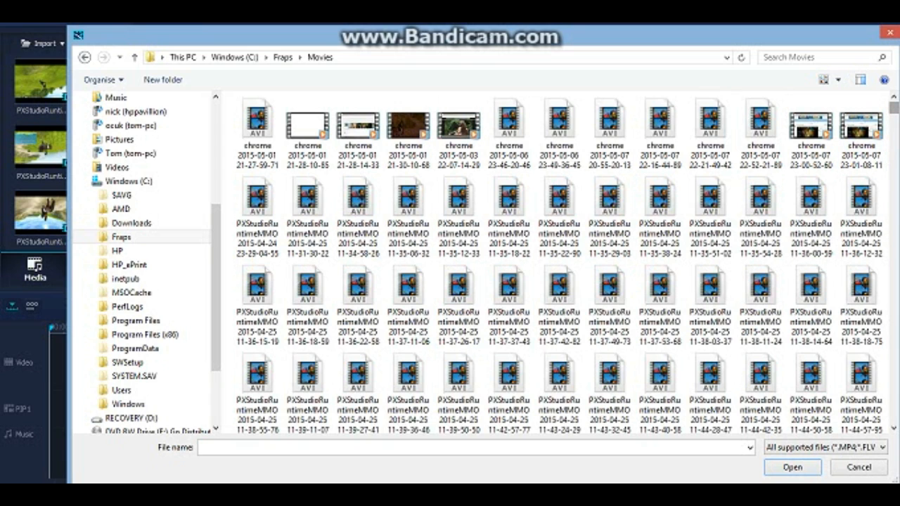
scroll(757, 102, down, 10)
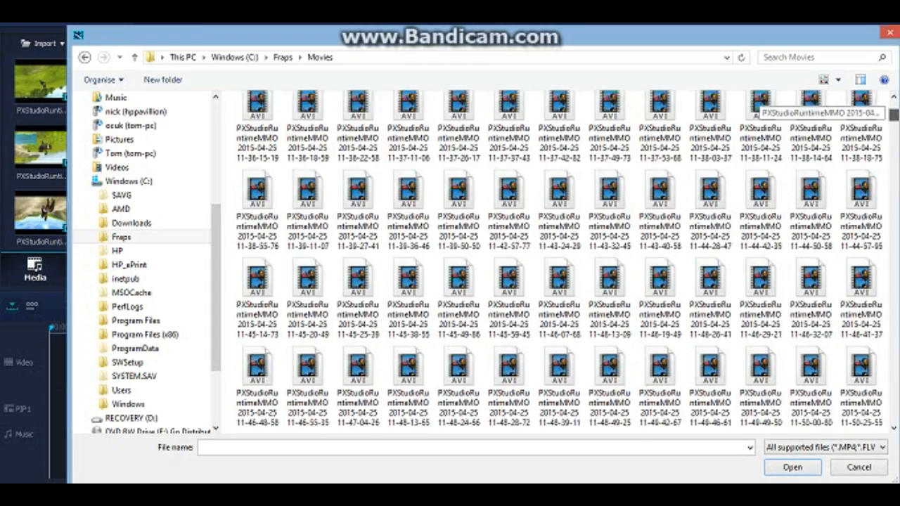
scroll(758, 106, down, 1)
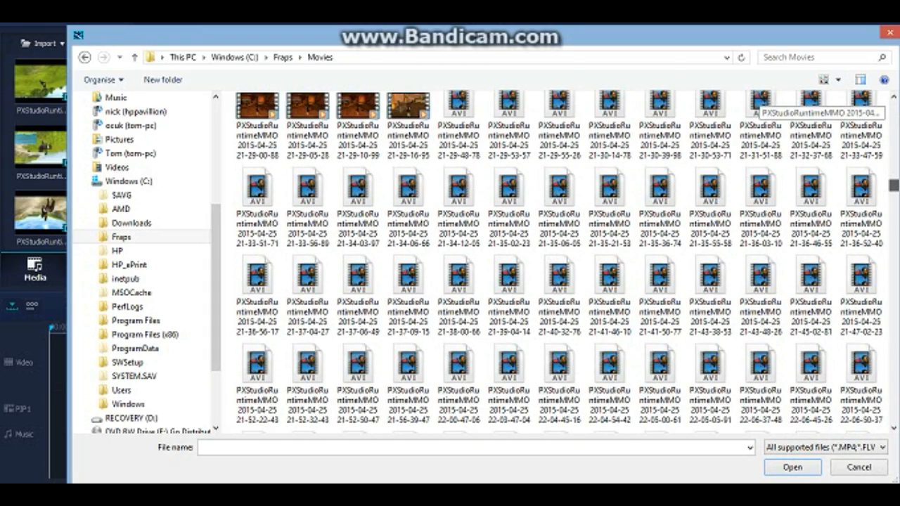
scroll(758, 106, down, 10)
scroll(758, 105, down, 10)
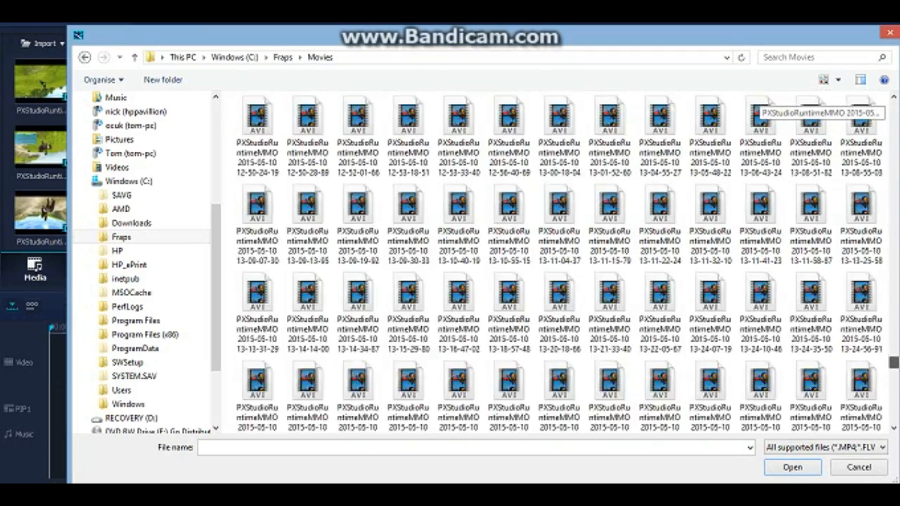
scroll(757, 105, down, 10)
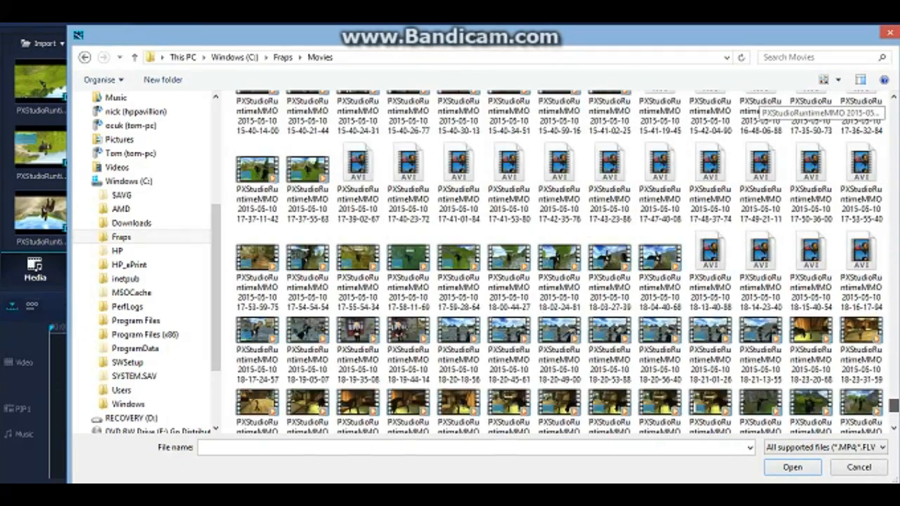
scroll(759, 105, down, 1)
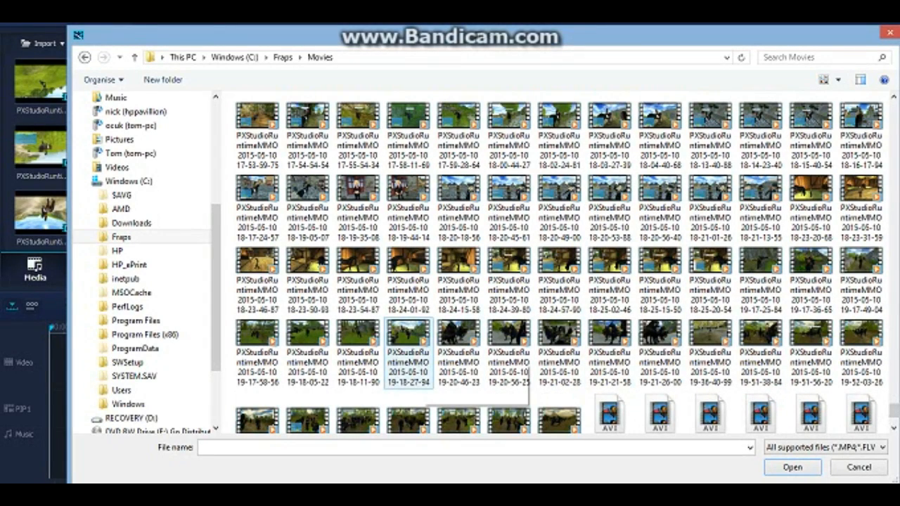
click(408, 336)
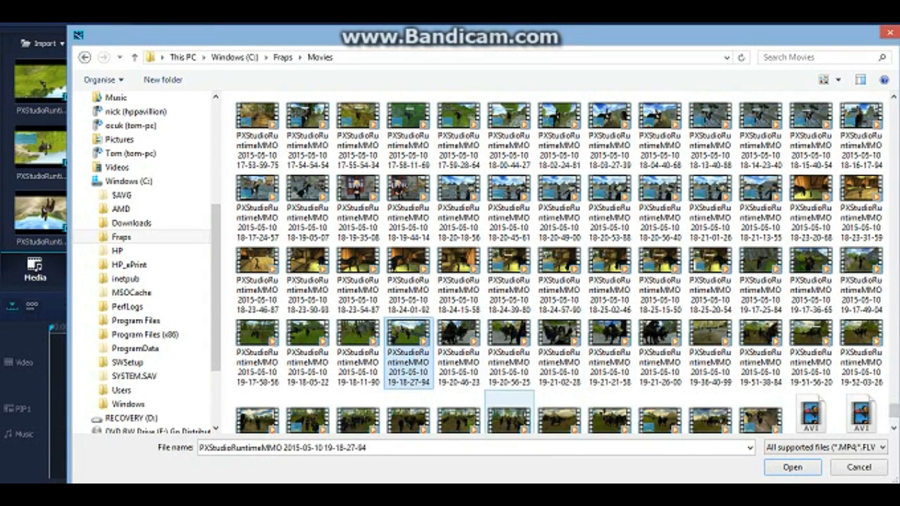
double_click(408, 336)
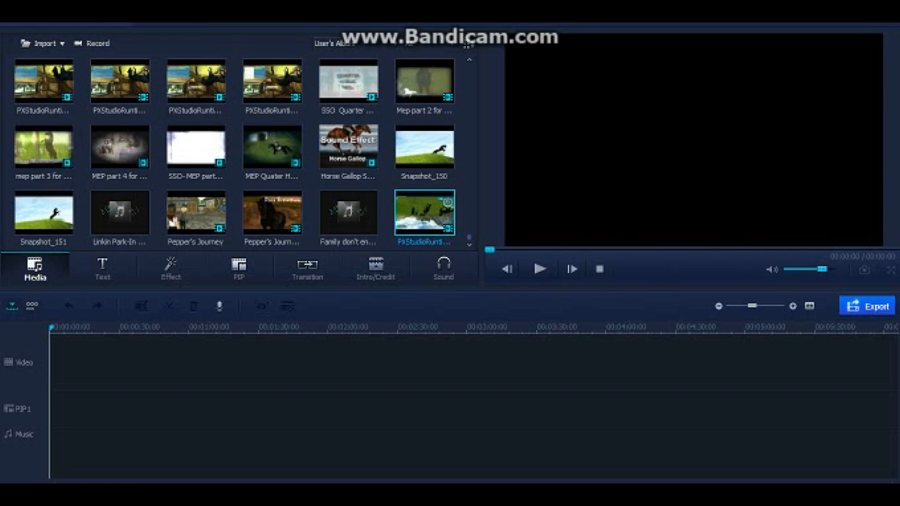
Preview the imported clip briefly and place it at the start of the video track.
click(539, 269)
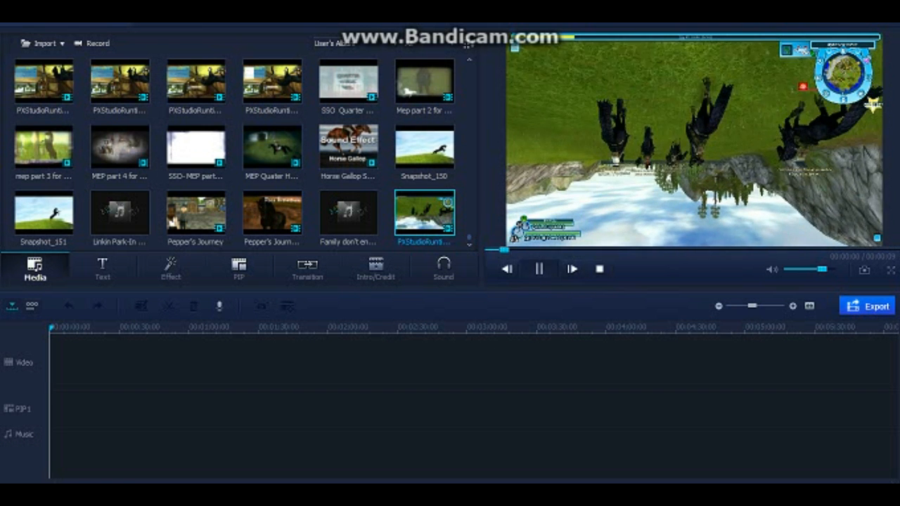
click(539, 269)
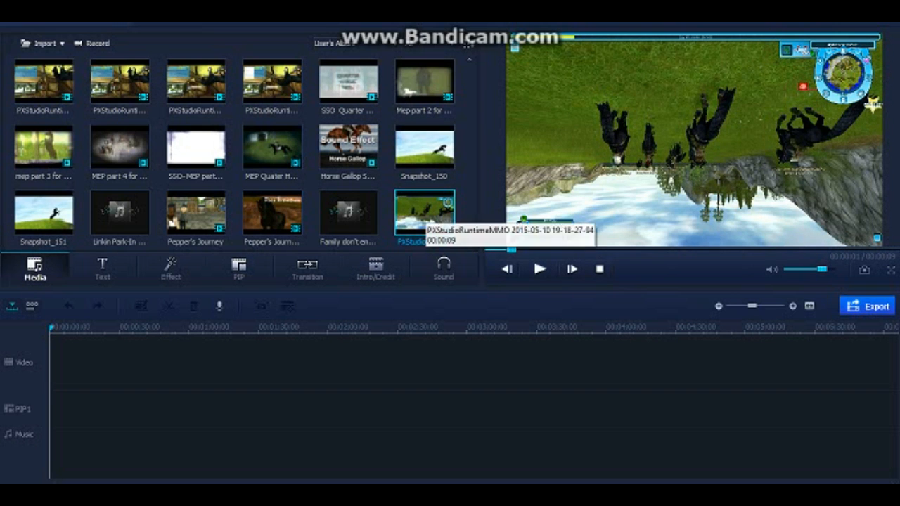
drag(424, 213, 62, 362)
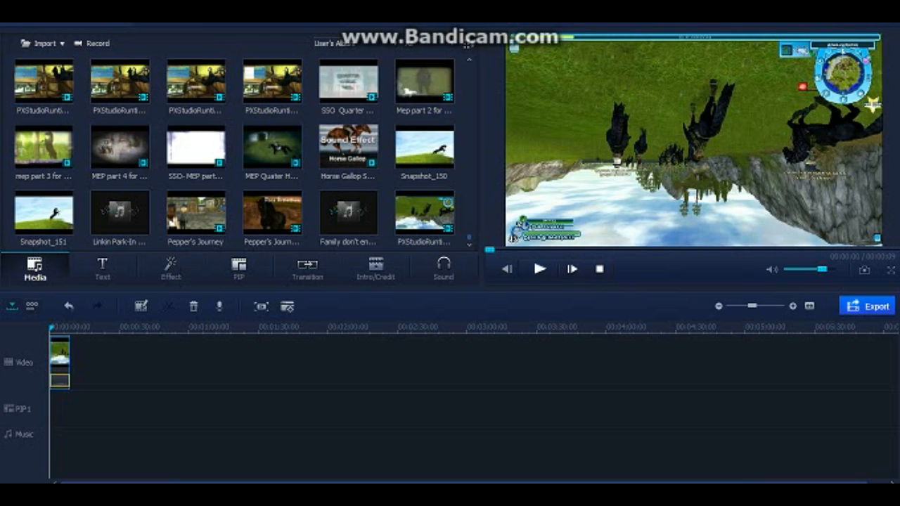
Open the timeline clip for editing and flip it vertically.
right_click(61, 367)
click(89, 237)
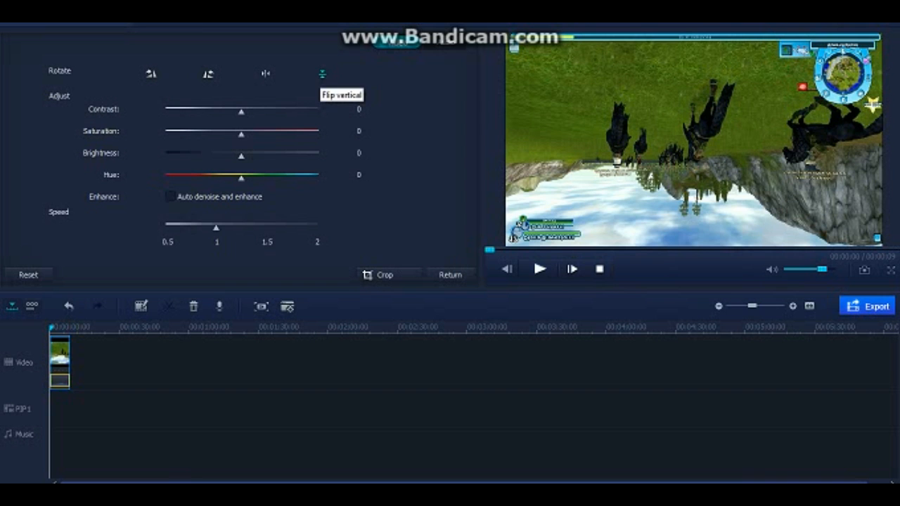
click(266, 74)
click(266, 73)
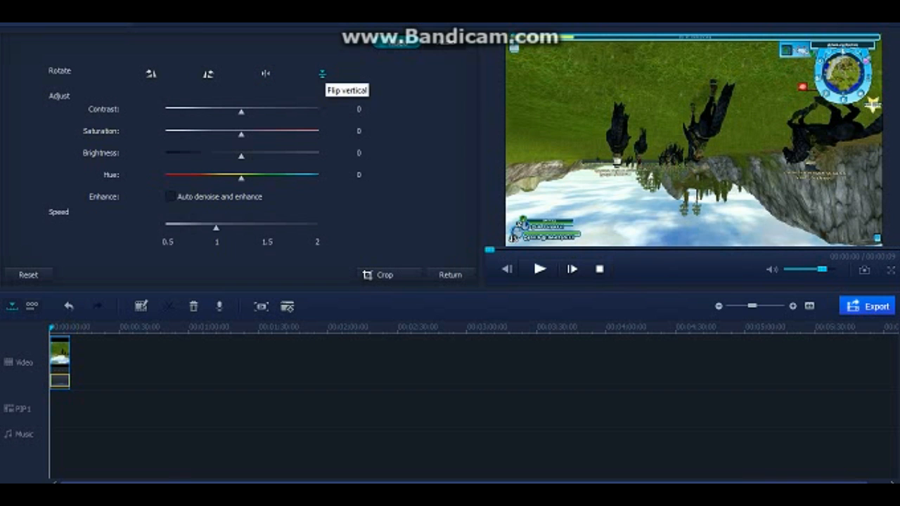
click(322, 74)
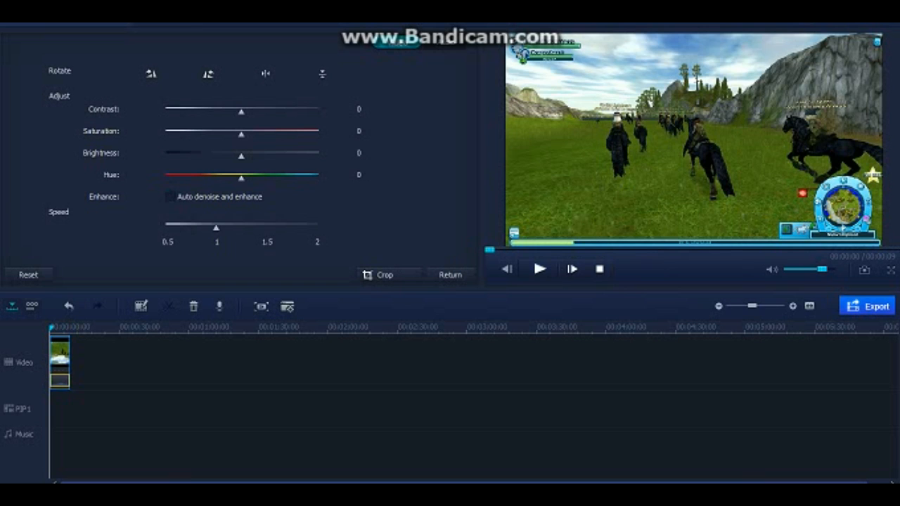
Try the clip's speed at 0.5, 1.5 and 2 with a short playback, and return it to 1.
drag(216, 227, 166, 228)
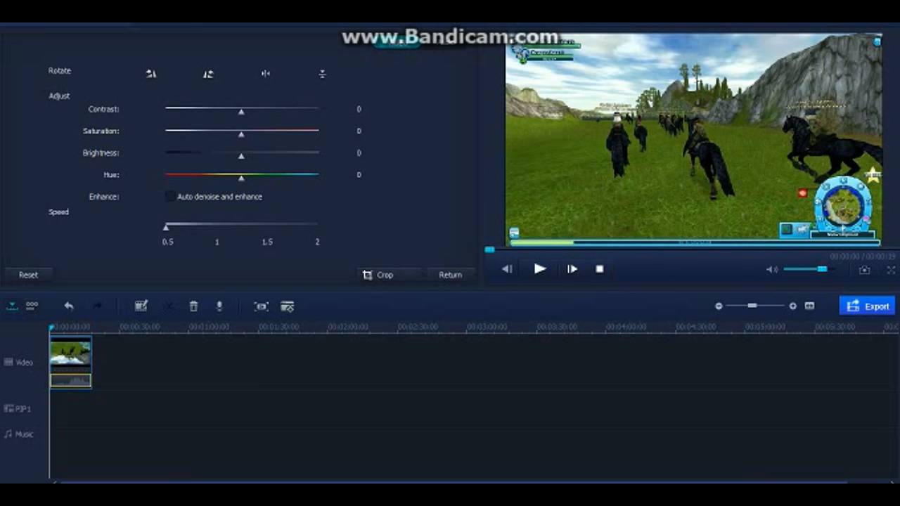
drag(166, 228, 216, 228)
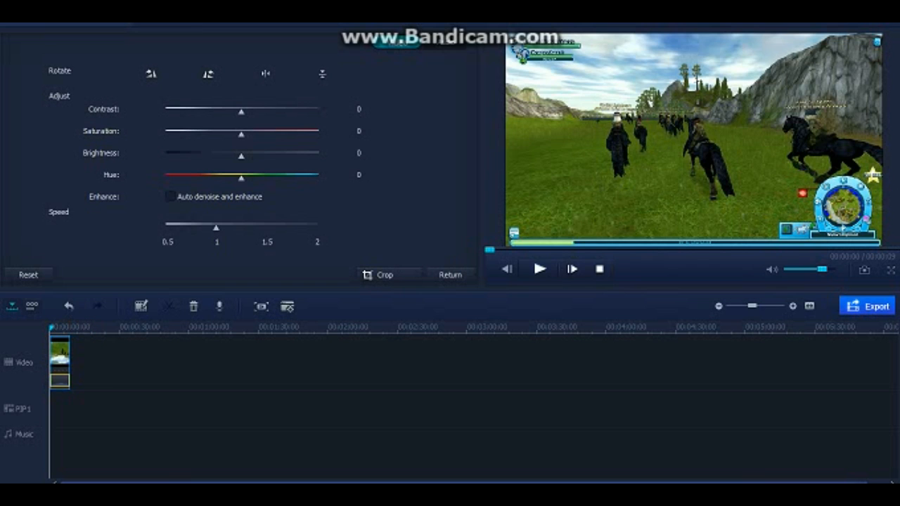
drag(215, 228, 267, 228)
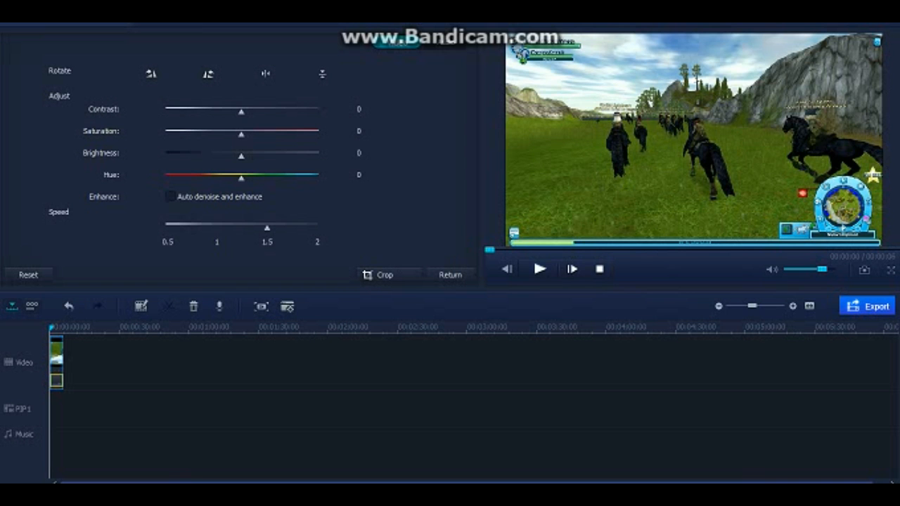
drag(267, 228, 317, 228)
key(space)
key(space)
drag(317, 228, 216, 227)
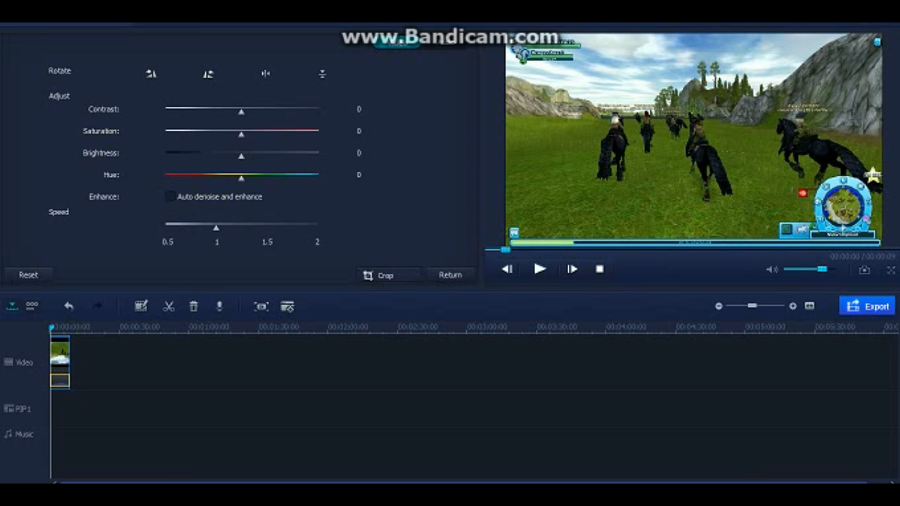
click(380, 275)
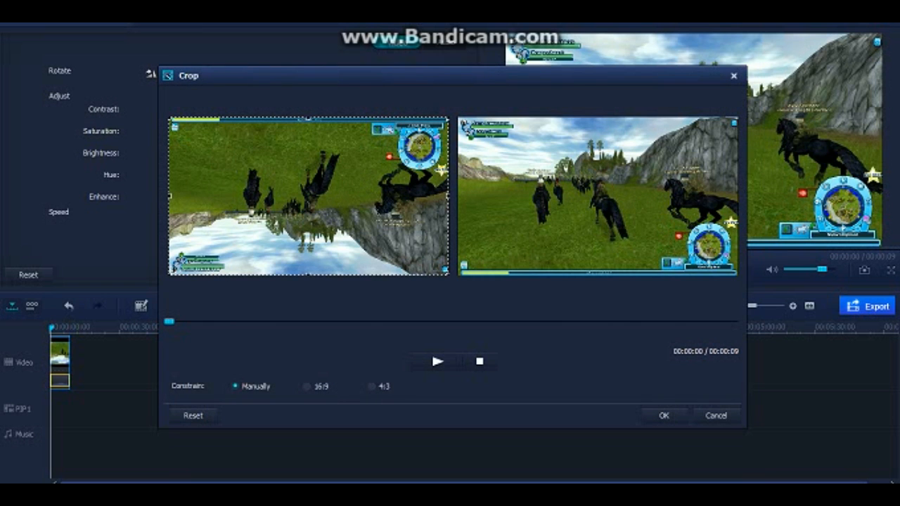
click(664, 416)
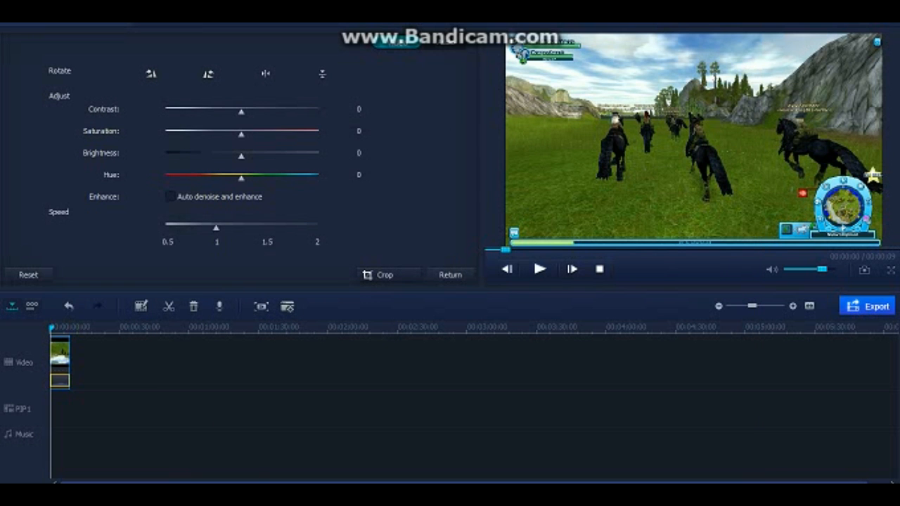
click(379, 275)
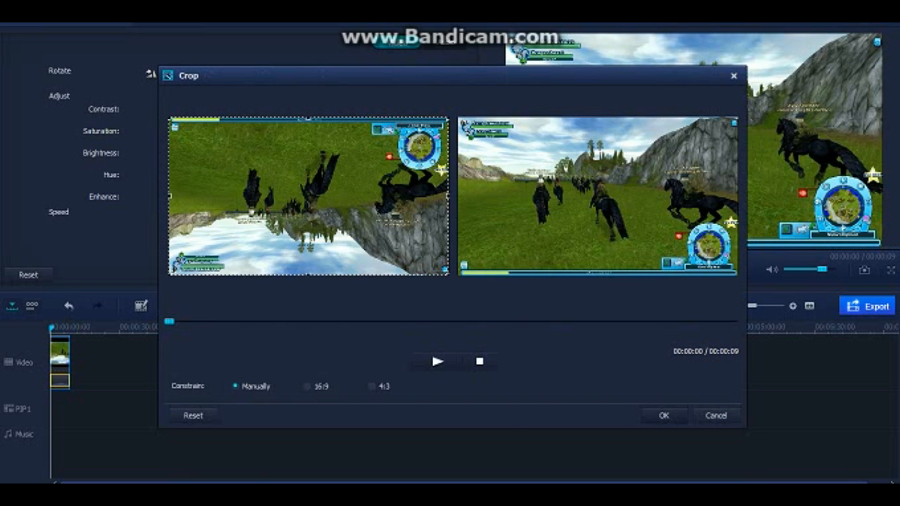
click(664, 415)
Crop the clip manually to the group of riders near the middle of the frame and apply the crop.
right_click(60, 355)
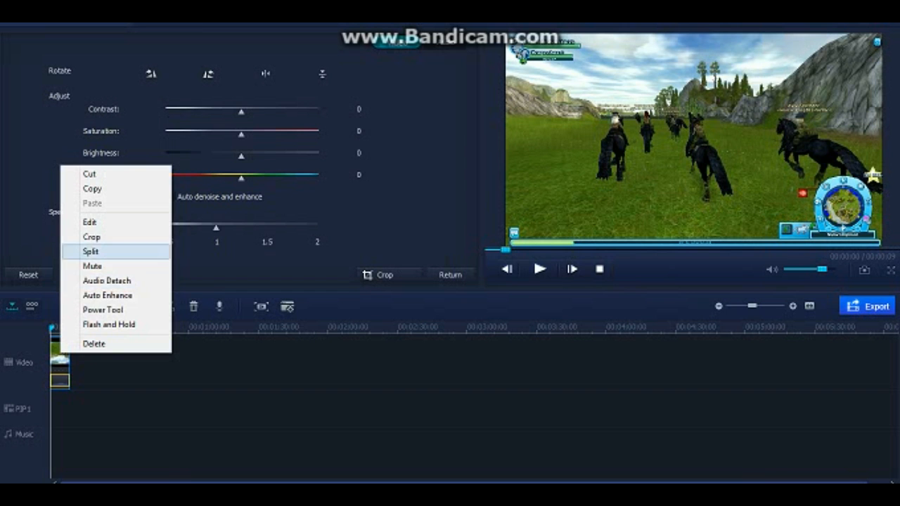
click(92, 237)
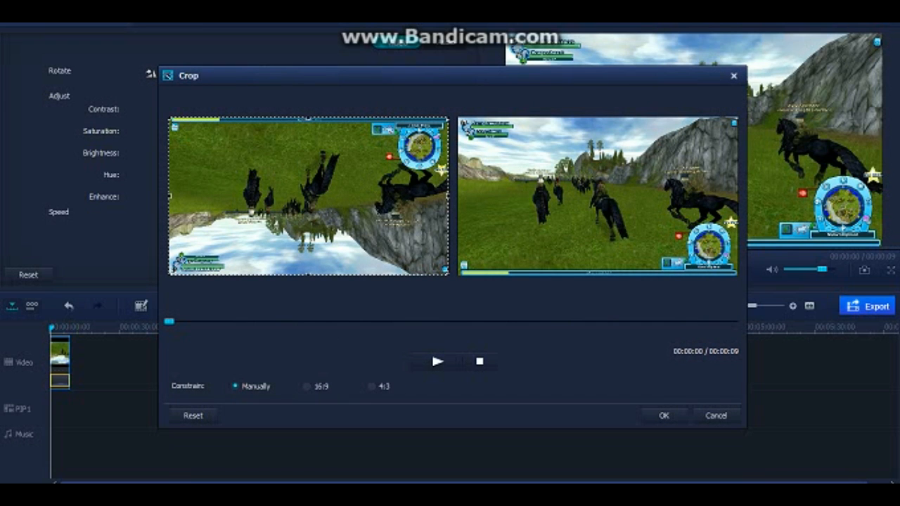
drag(170, 274, 343, 177)
drag(395, 147, 308, 182)
drag(286, 199, 281, 200)
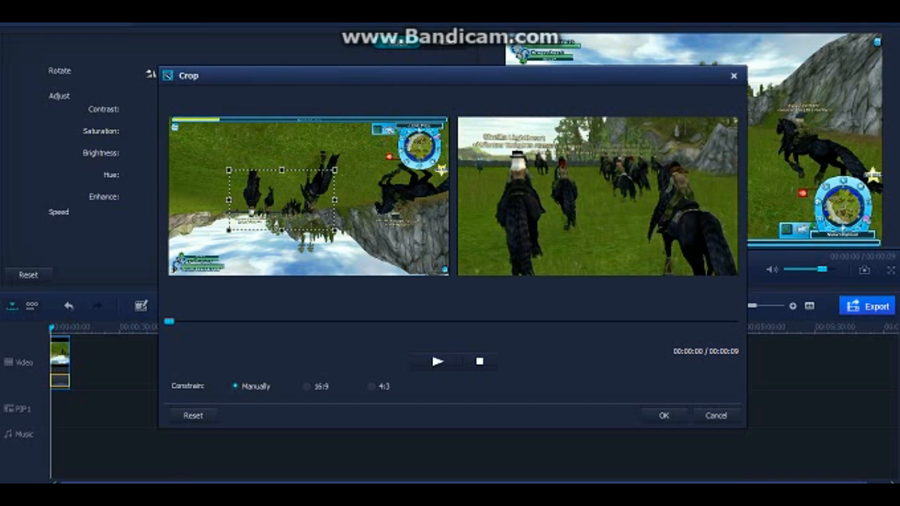
click(664, 415)
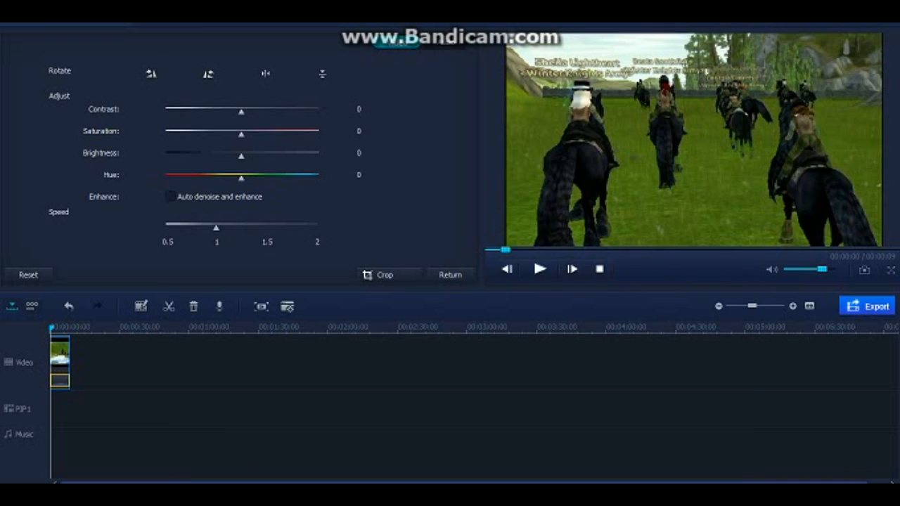
Play the first seconds of the cropped clip and return to the media library.
click(539, 268)
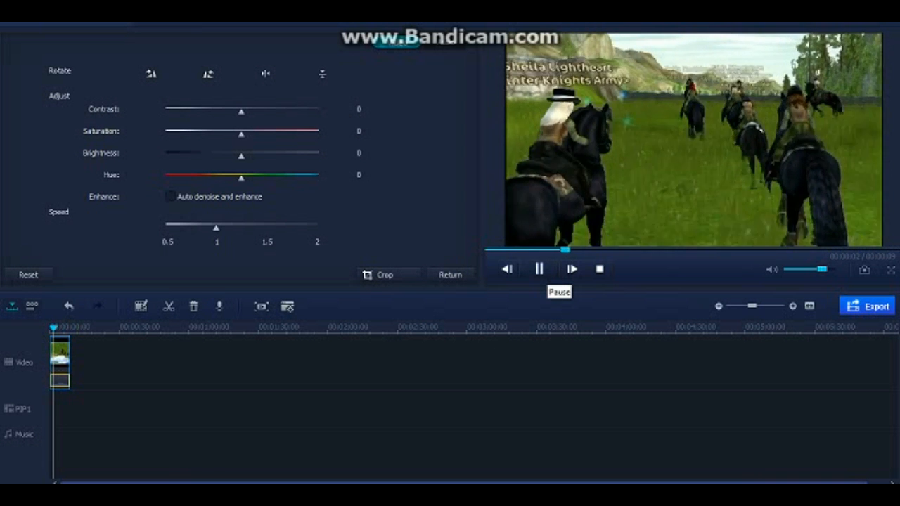
click(539, 268)
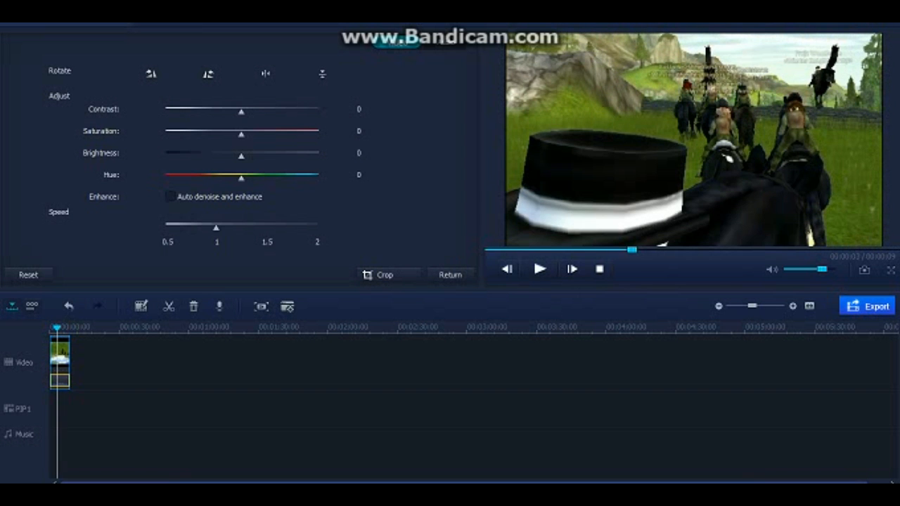
click(450, 275)
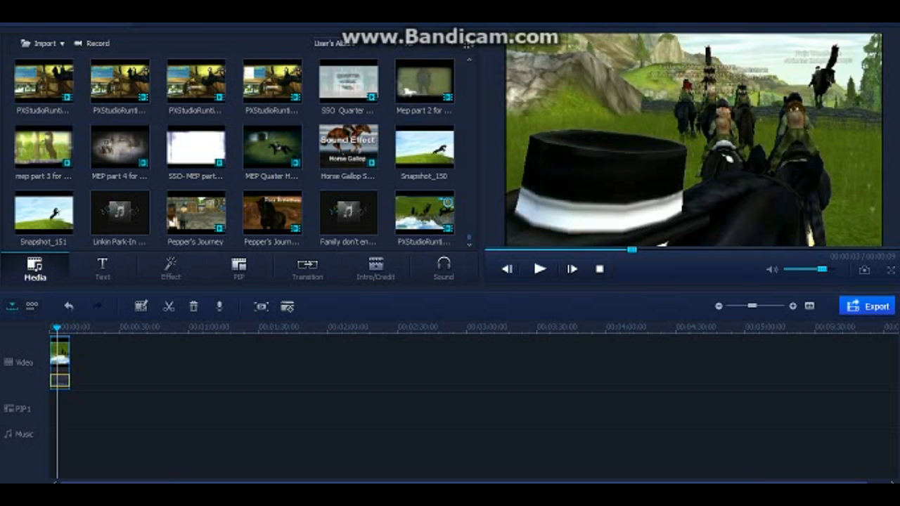
Mute the timeline clip and turn its sound back on.
right_click(64, 345)
click(97, 256)
right_click(62, 355)
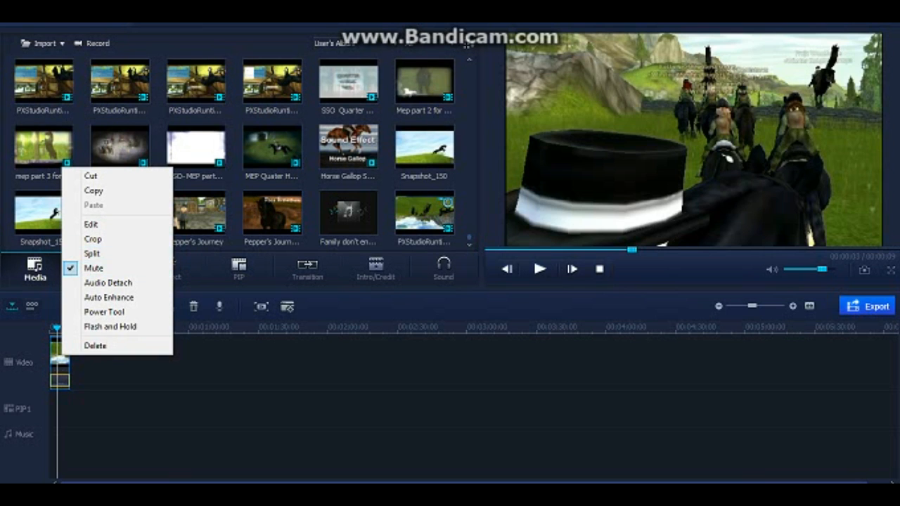
click(97, 267)
Preview the Horse Gallop Sound Effect video and add it to the video track directly after the first clip.
click(349, 148)
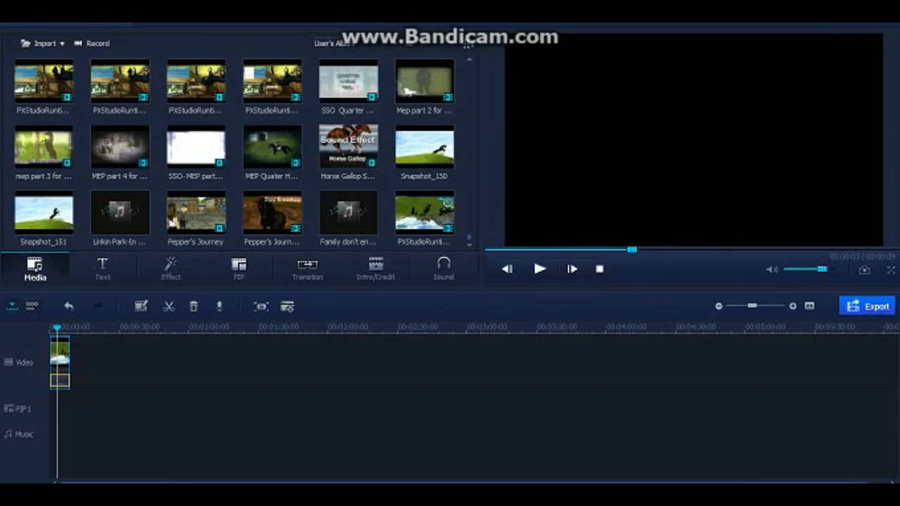
click(539, 269)
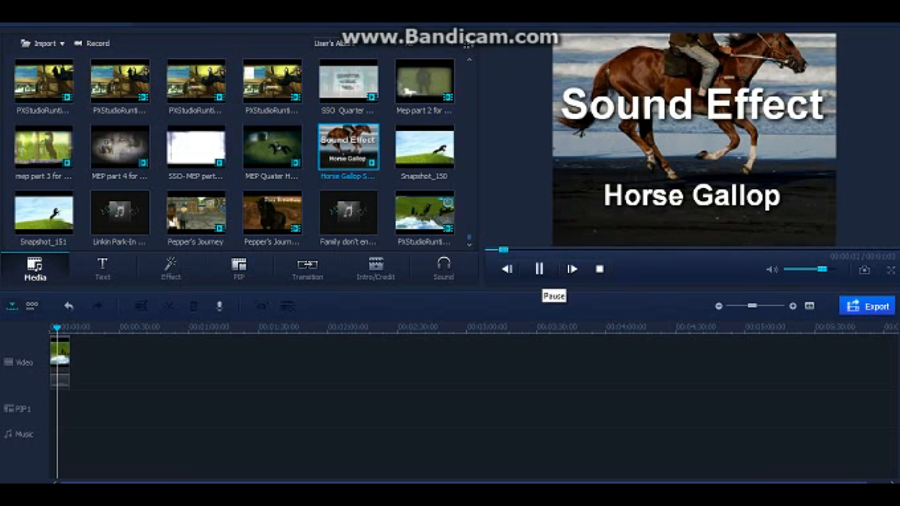
click(539, 269)
drag(348, 148, 92, 360)
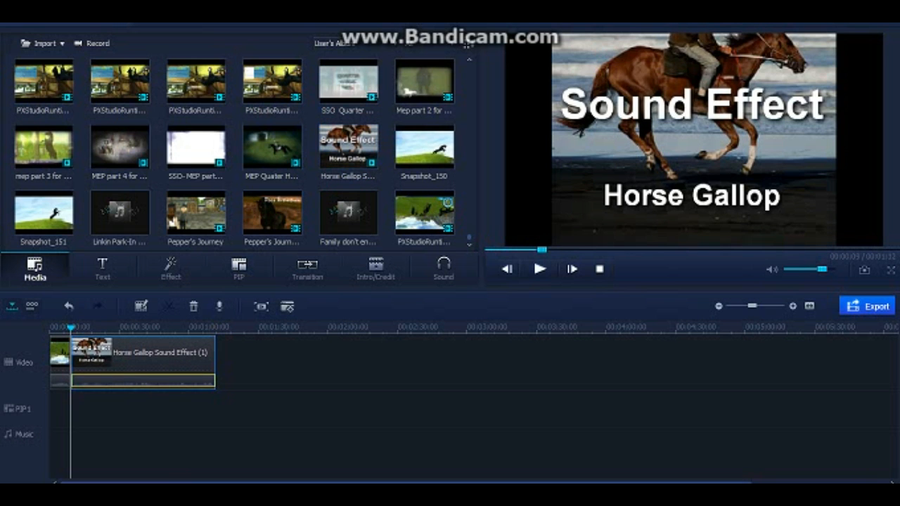
Split the Horse Gallop Sound Effect clip at about 13 seconds on the timeline and delete its leading part.
drag(71, 327, 79, 326)
right_click(87, 359)
click(118, 256)
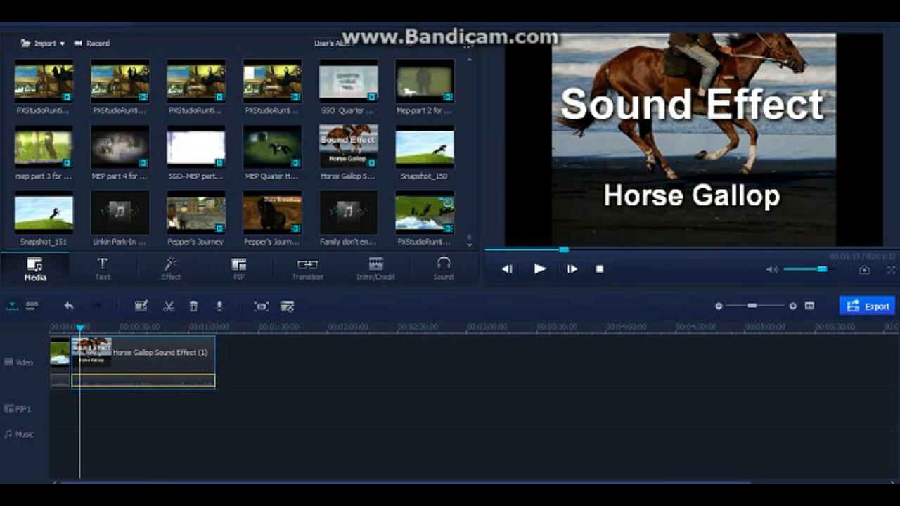
right_click(87, 360)
click(118, 256)
right_click(70, 351)
click(103, 343)
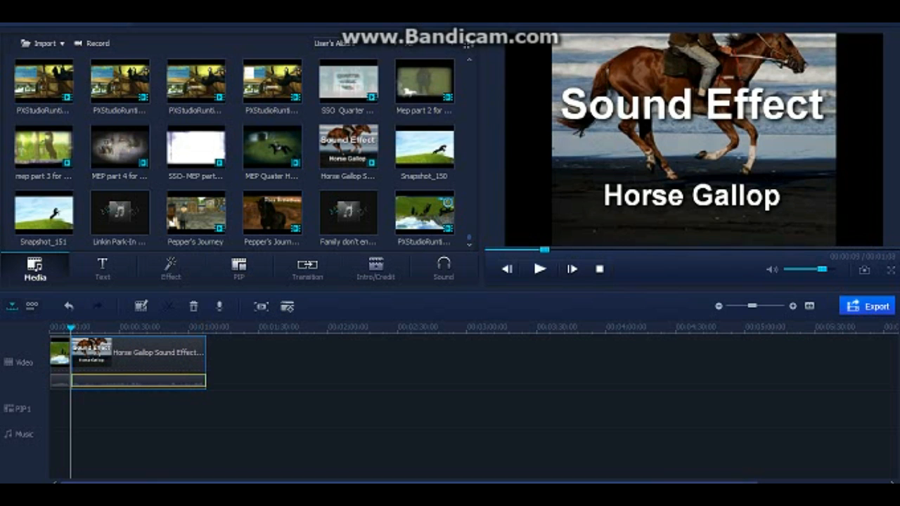
Detach the audio from the Horse Gallop Sound Effect clip on the video track.
click(59, 353)
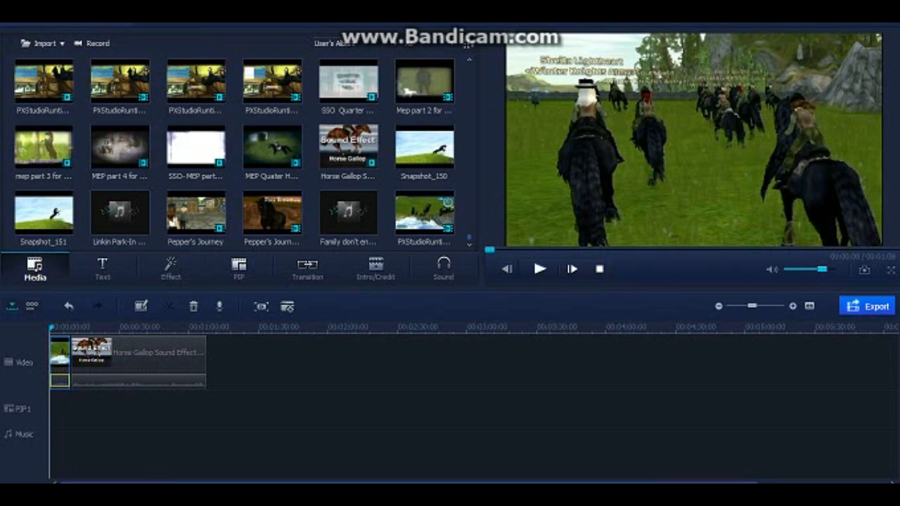
click(138, 358)
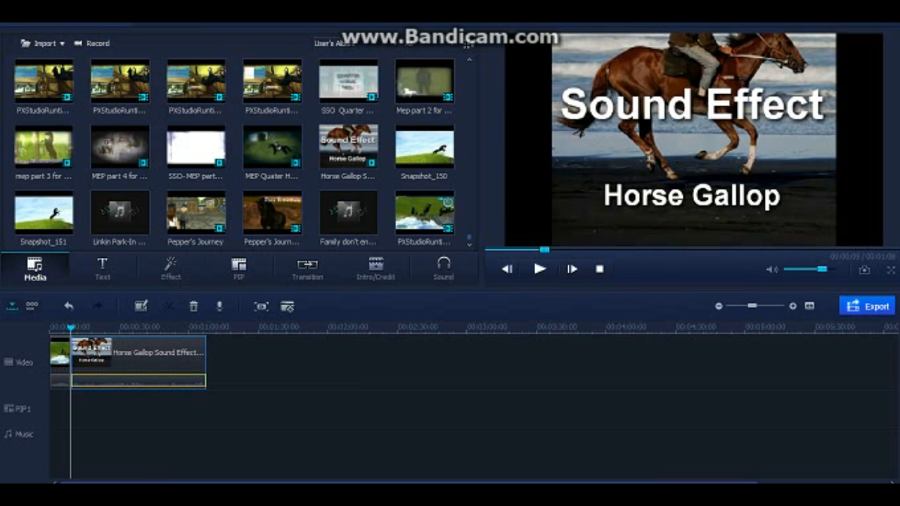
right_click(125, 375)
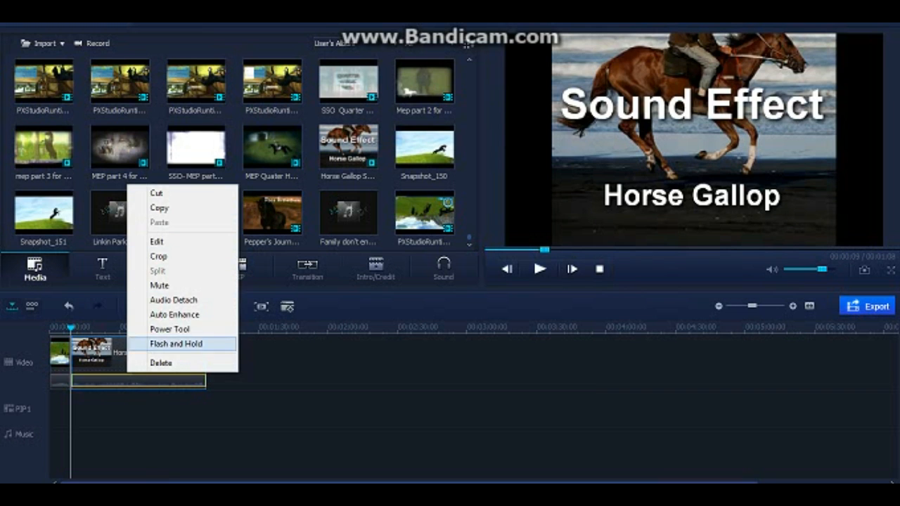
right_click(114, 372)
click(162, 298)
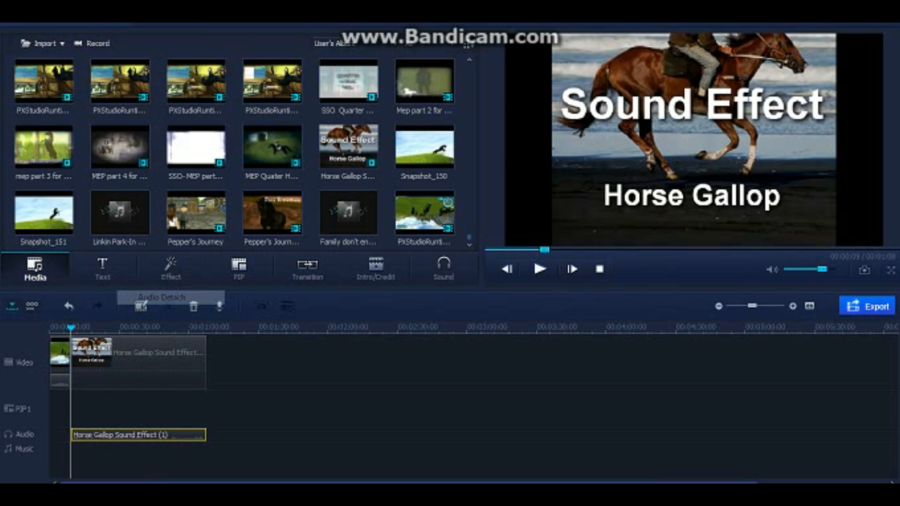
double_click(140, 362)
drag(140, 362, 118, 362)
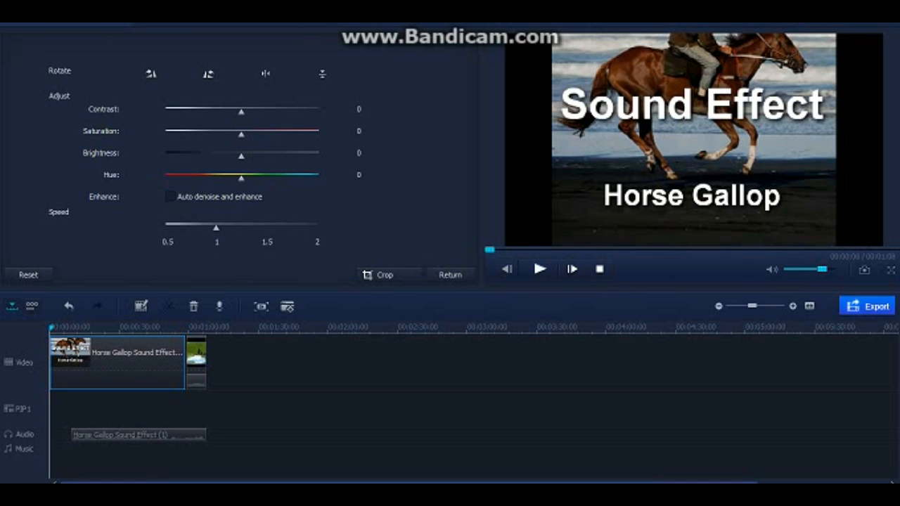
key(ctrl+z)
Move the detached Horse Gallop audio to the very start of the timeline and play the opening of the video briefly.
click(141, 434)
drag(140, 435, 117, 434)
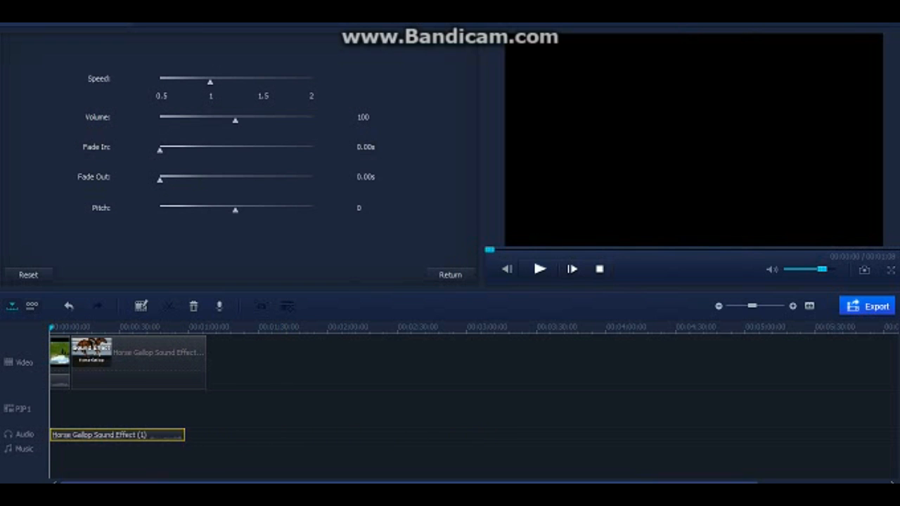
click(60, 362)
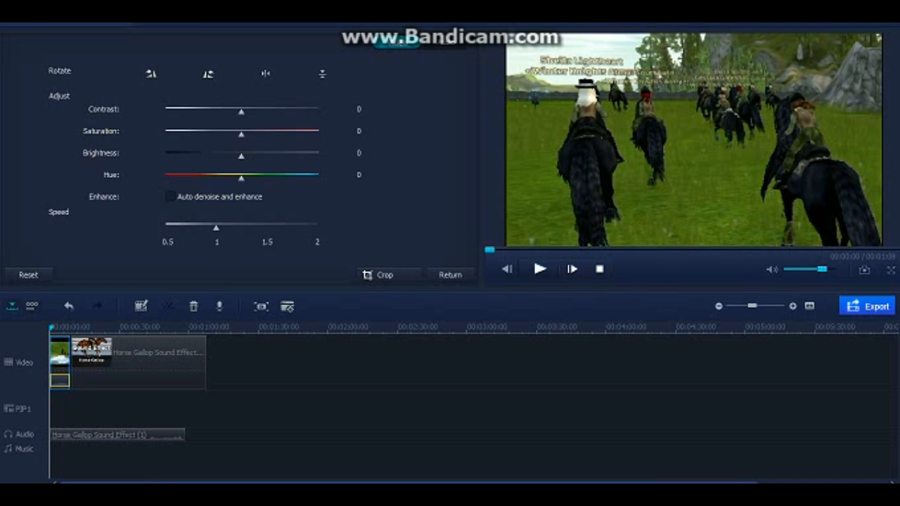
click(539, 268)
click(539, 269)
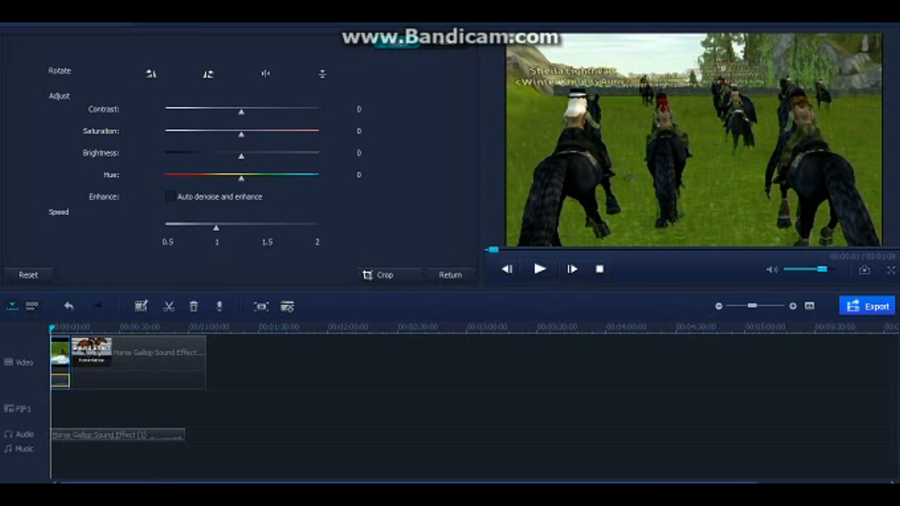
Mute the first video clip and play it briefly with the gallop audio.
right_click(52, 353)
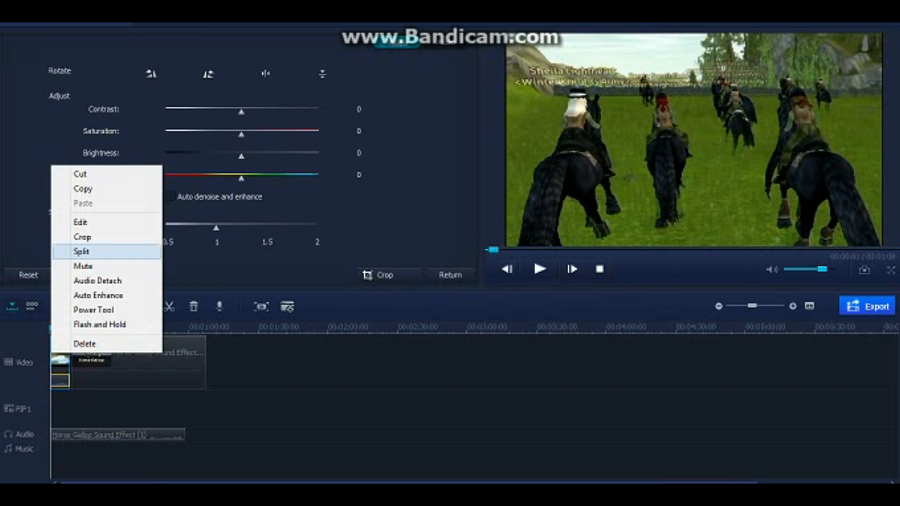
click(83, 266)
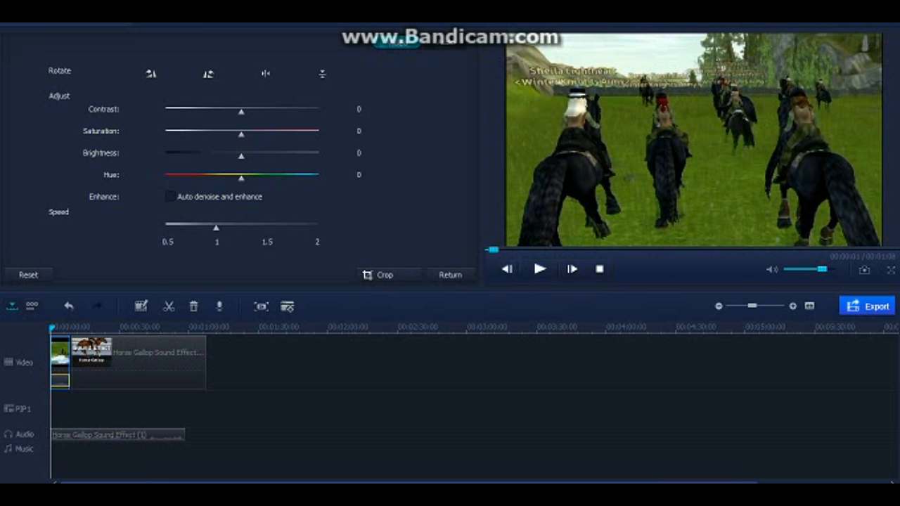
click(112, 434)
click(539, 268)
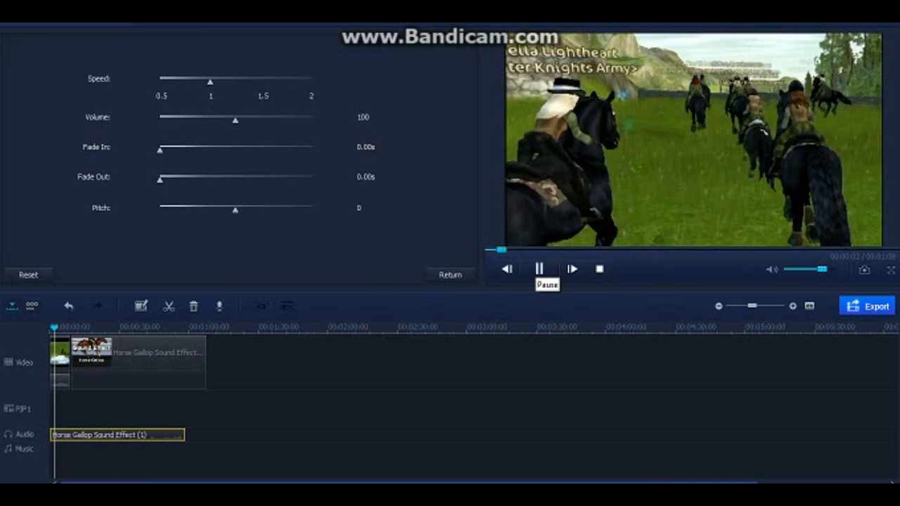
click(539, 268)
Delete the Horse Gallop Sound Effect picture clip from the video track, keeping its detached audio.
click(144, 366)
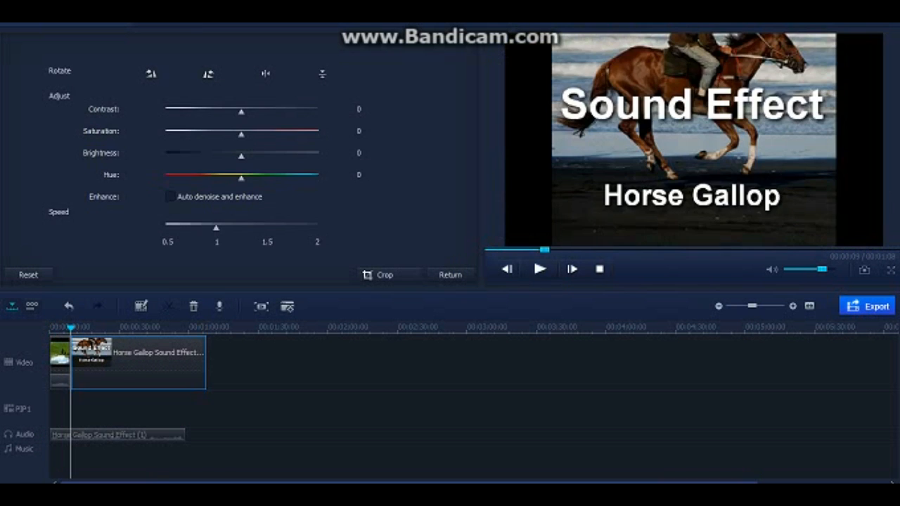
right_click(144, 350)
click(176, 339)
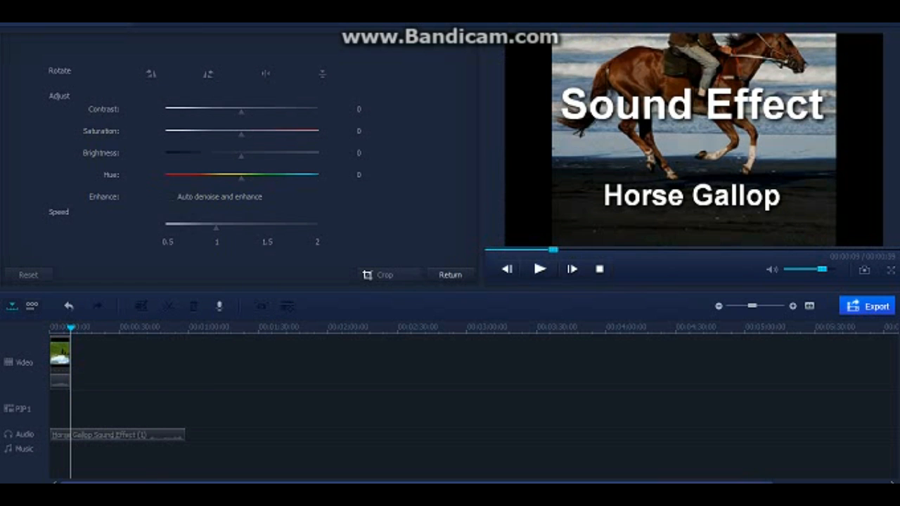
click(137, 435)
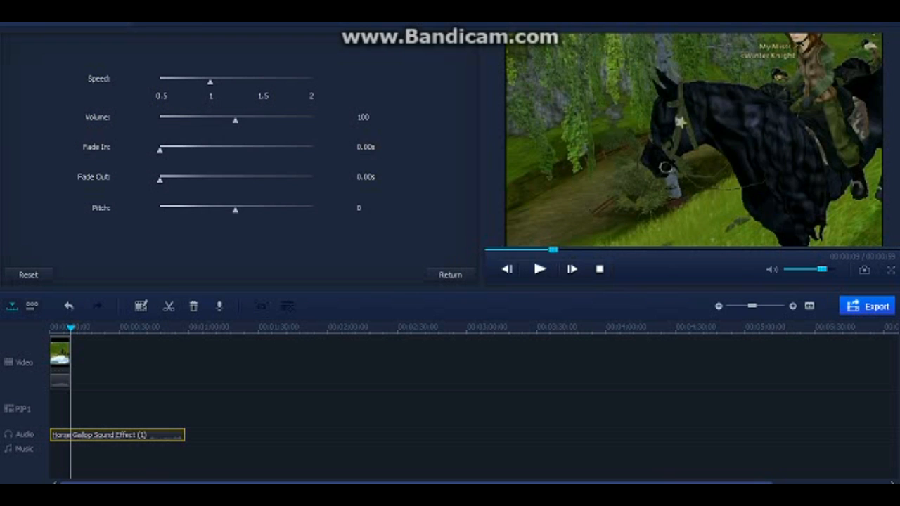
right_click(91, 435)
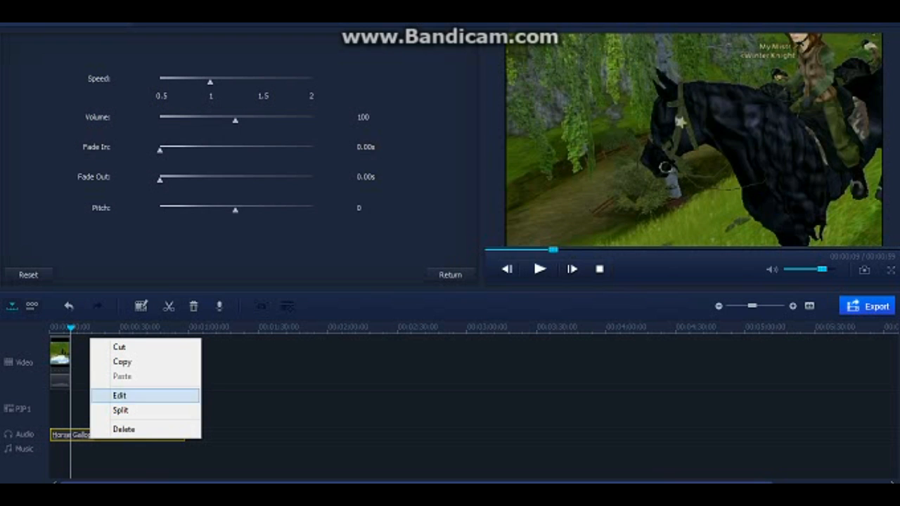
click(228, 393)
right_click(81, 434)
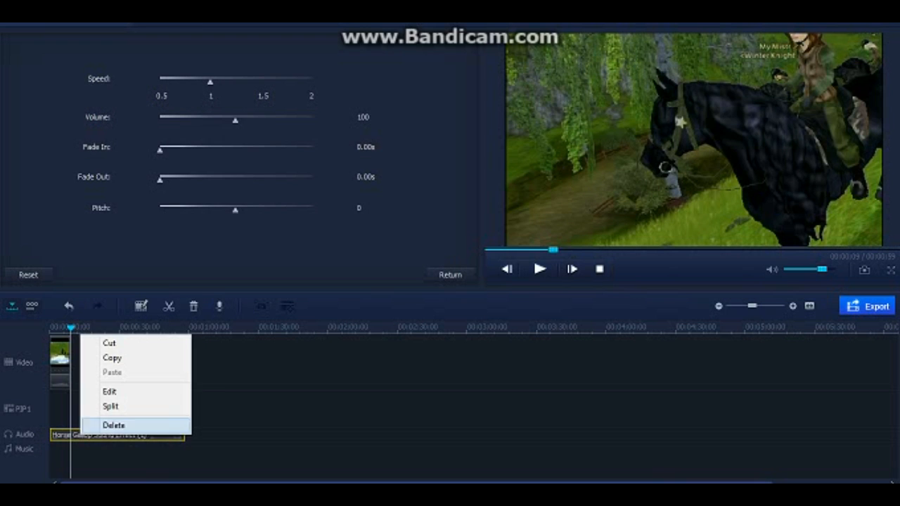
click(61, 371)
right_click(61, 352)
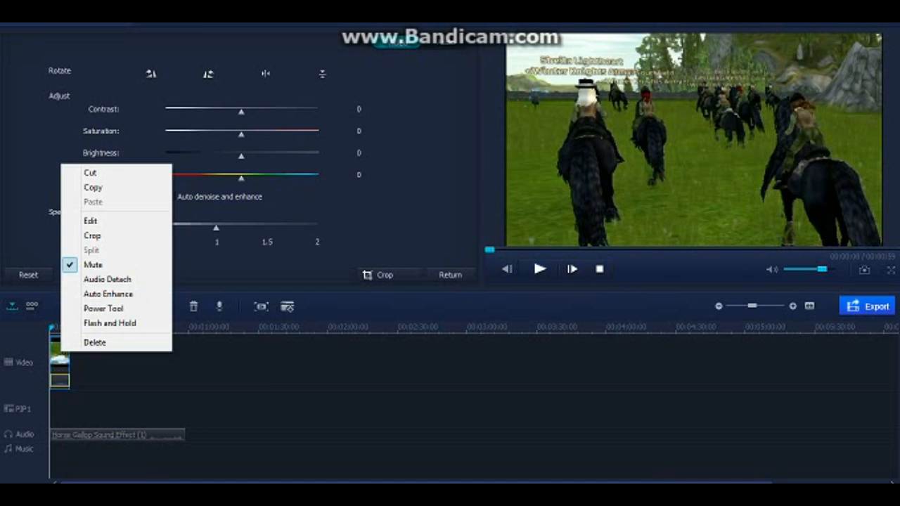
right_click(114, 433)
click(113, 435)
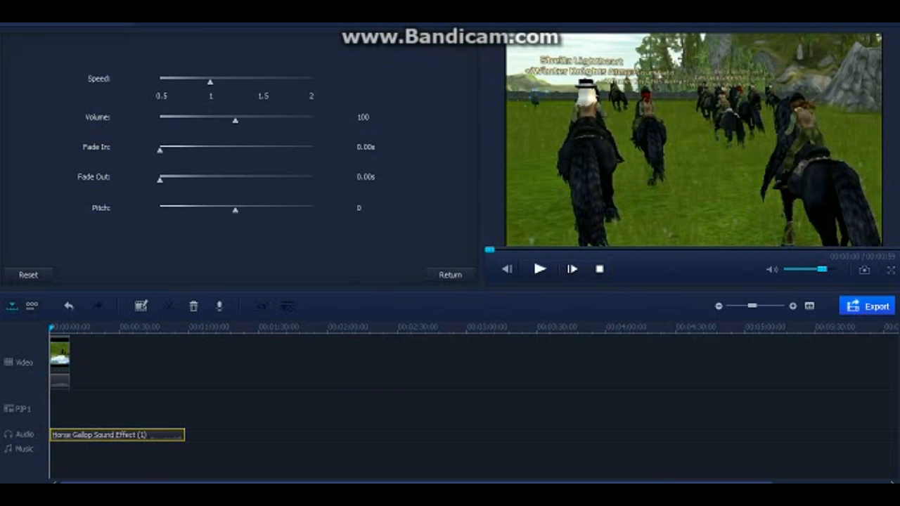
Play the video to about 5 seconds and split the gallop audio at that point.
click(539, 269)
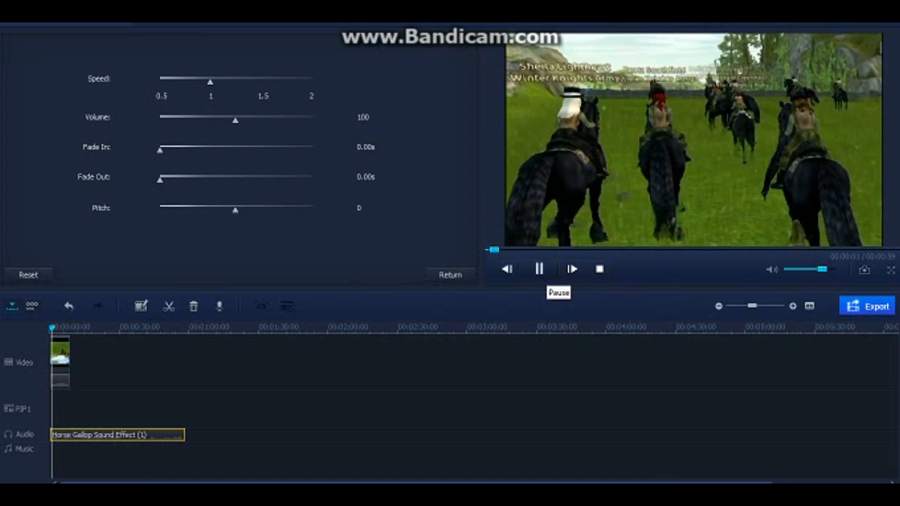
click(539, 268)
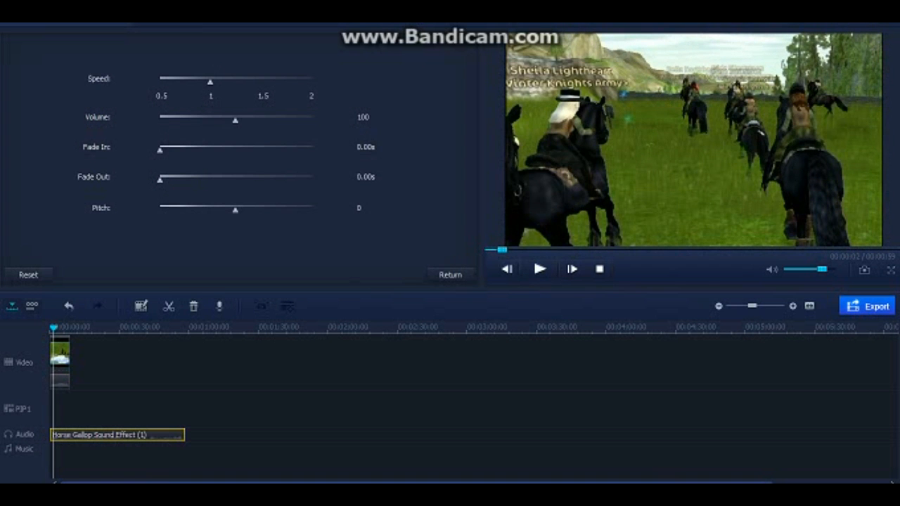
click(539, 269)
click(539, 269)
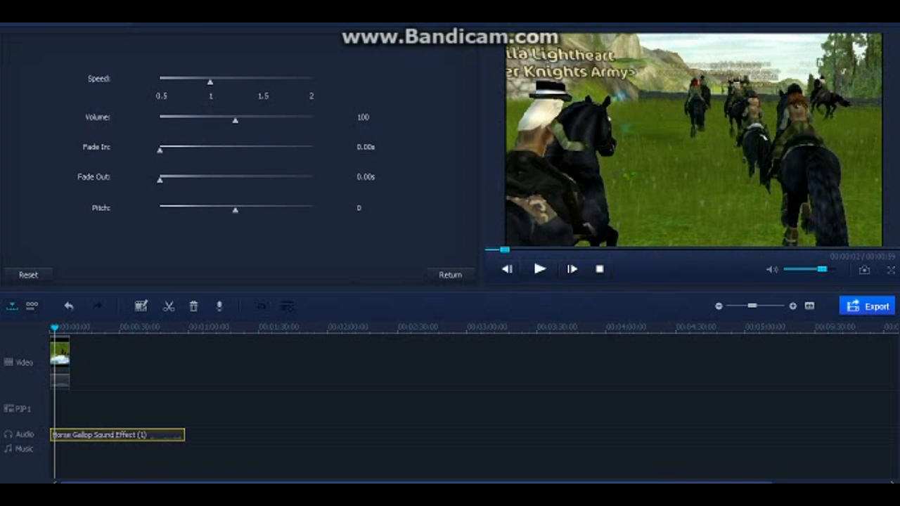
click(540, 269)
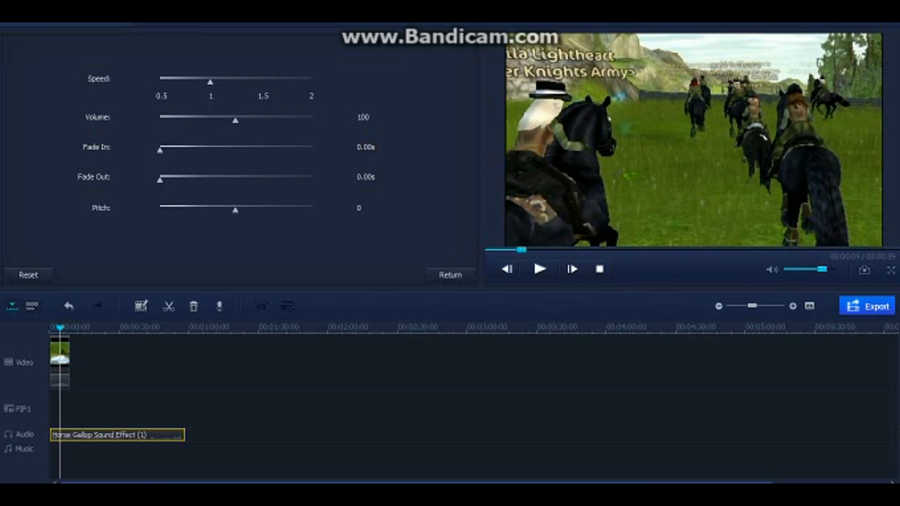
click(539, 268)
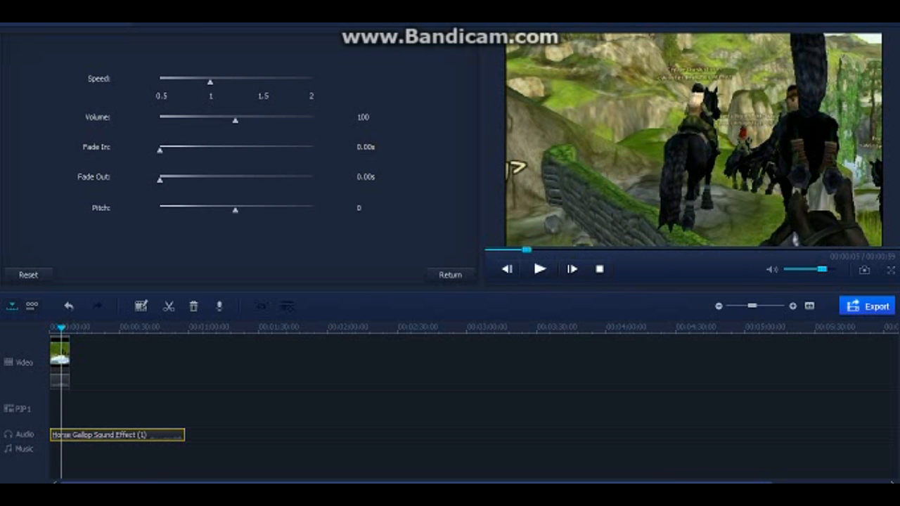
right_click(80, 433)
click(106, 400)
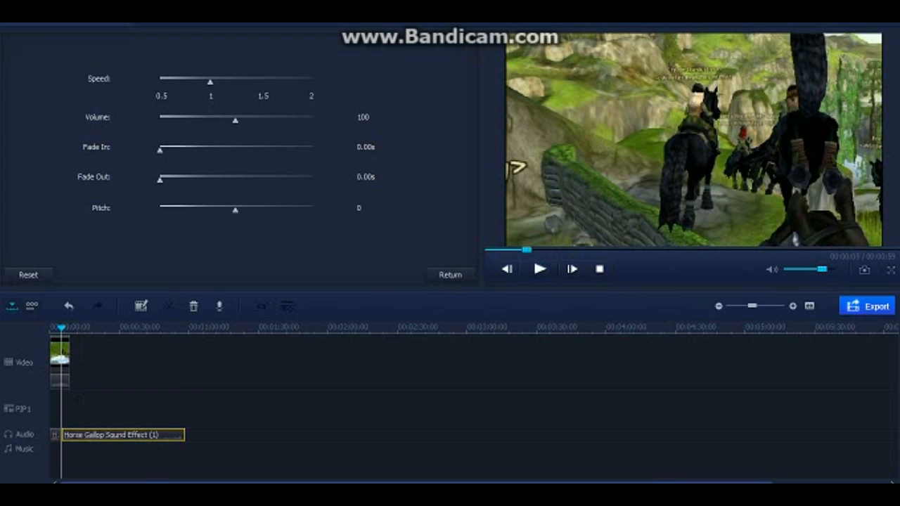
Split the gallop audio again at about 8 seconds and delete the short piece between the two cuts.
drag(527, 249, 523, 250)
drag(61, 328, 68, 329)
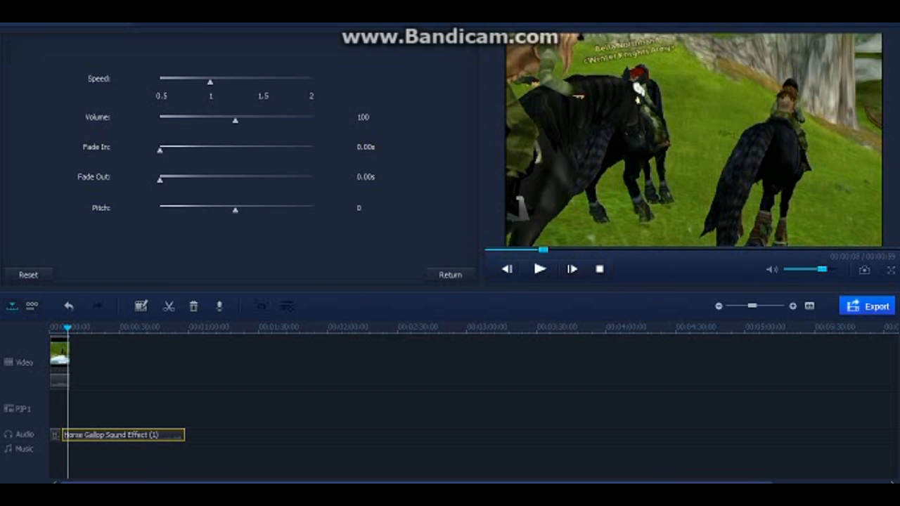
right_click(98, 435)
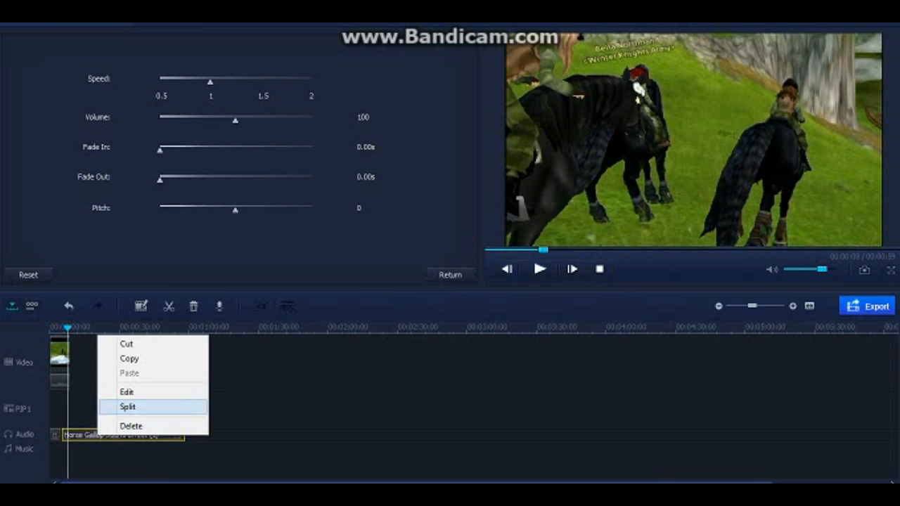
click(127, 407)
right_click(63, 435)
click(99, 427)
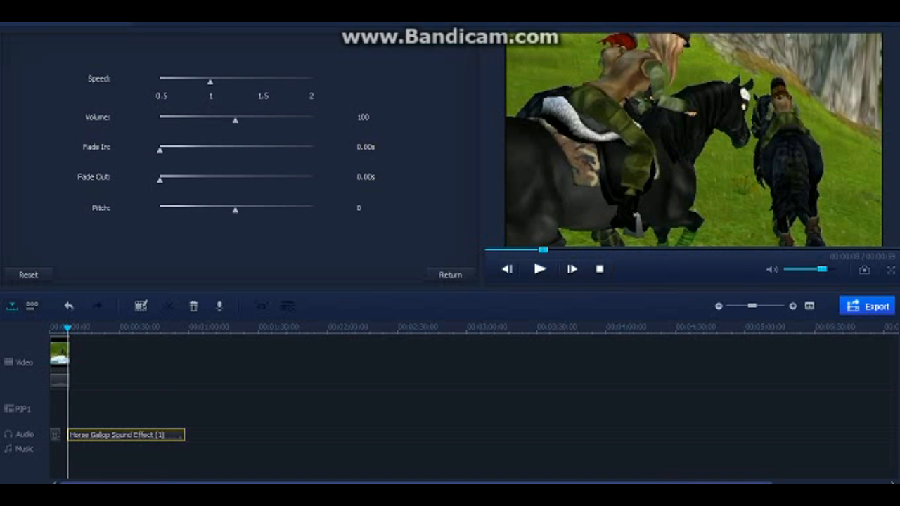
Delete the long remaining gallop audio segment, keeping the short opening piece, and return to the media library.
drag(105, 435, 187, 435)
mouse_move(55, 435)
mouse_down()
mouse_move(171, 435)
mouse_move(54, 435)
mouse_up()
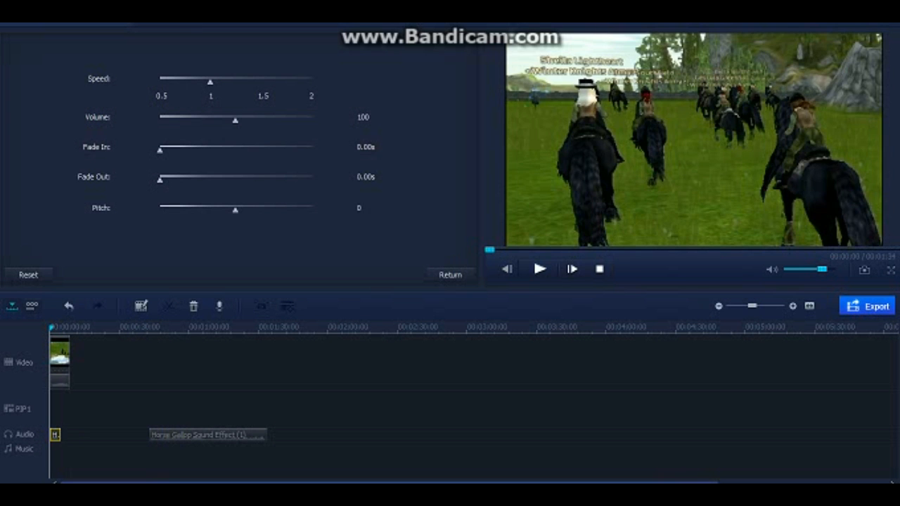
click(237, 434)
right_click(237, 435)
click(269, 427)
click(450, 275)
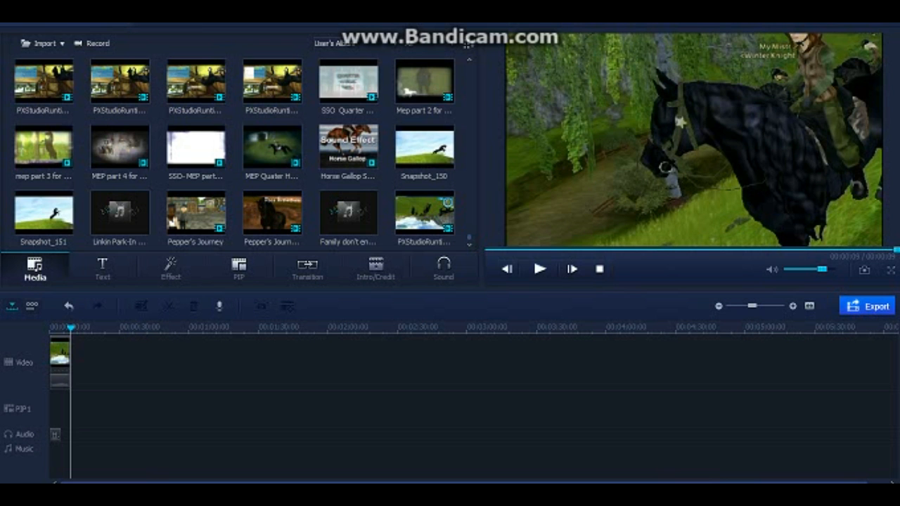
Find the upside-down galloping horse clip in the media library and place it after the first clip on the video track.
scroll(281, 90, up, 5)
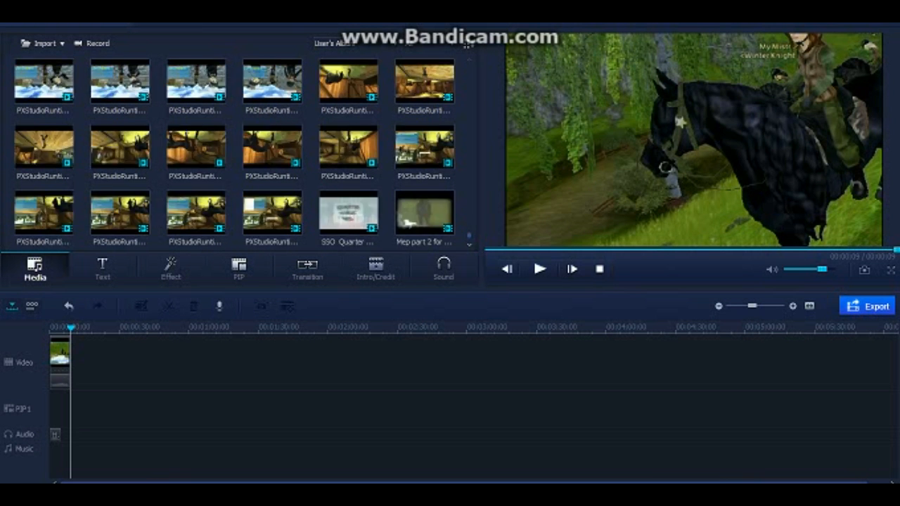
scroll(235, 152, up, 3)
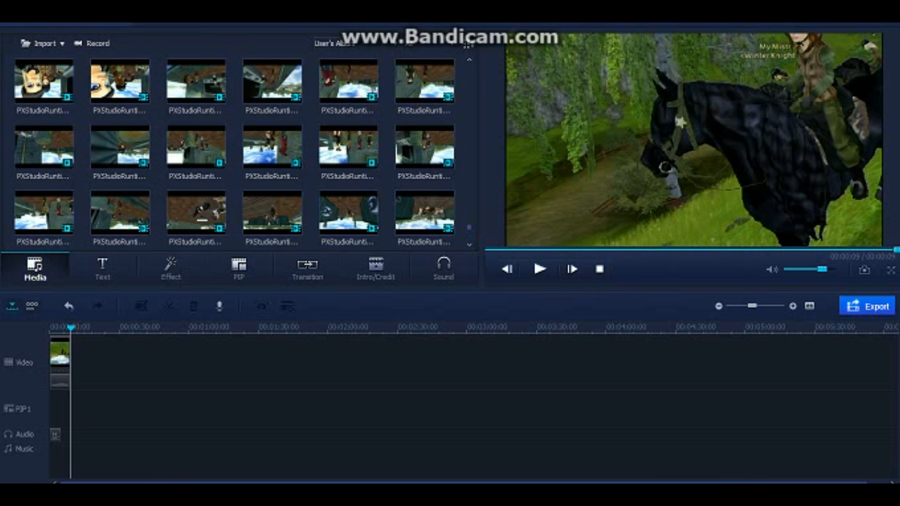
scroll(235, 152, down, 4)
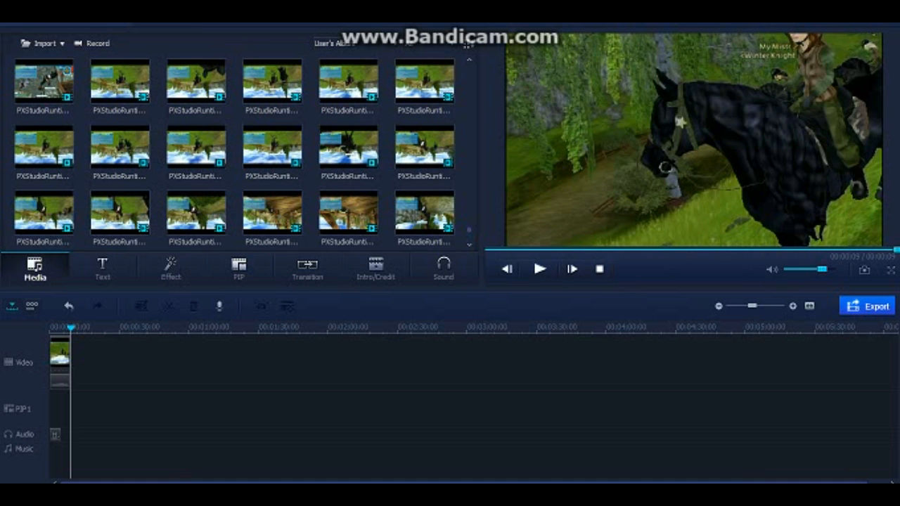
scroll(235, 151, up, 10)
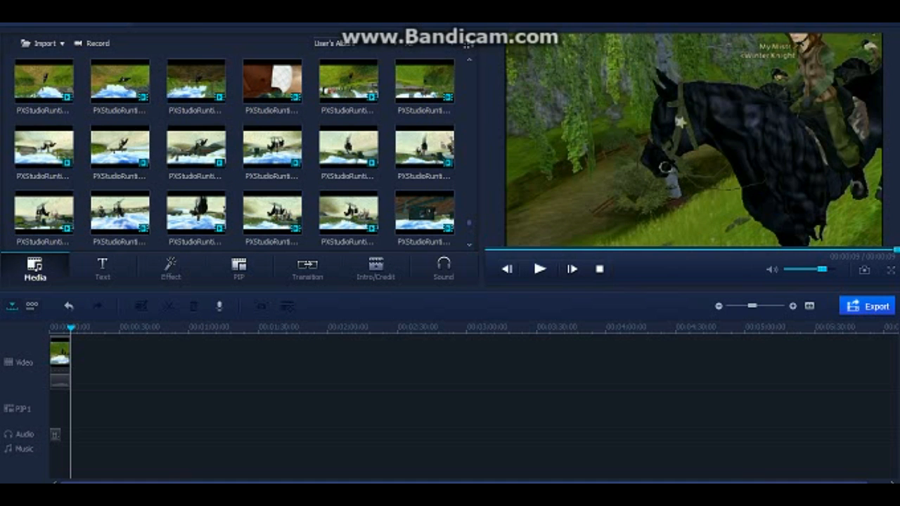
drag(120, 81, 75, 358)
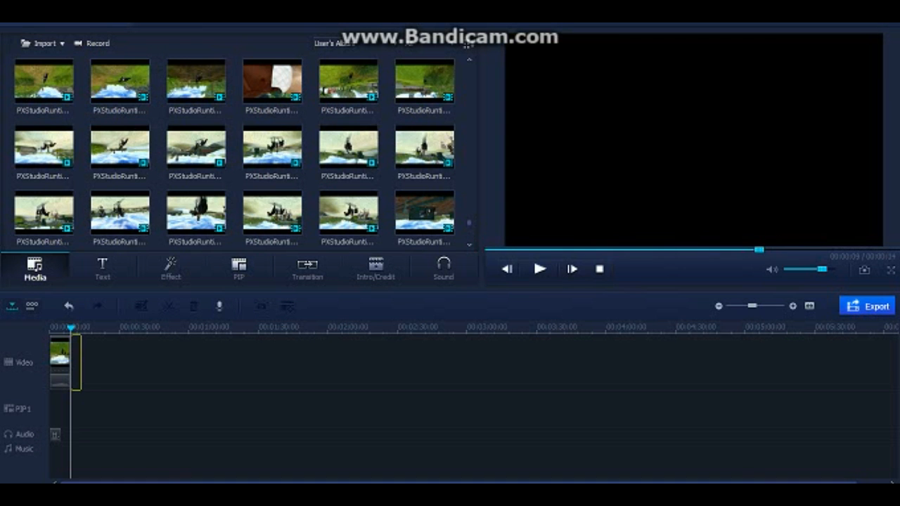
Flip the second video clip vertically so that the horse footage is upright, and return to the media library.
right_click(74, 357)
click(108, 265)
click(140, 306)
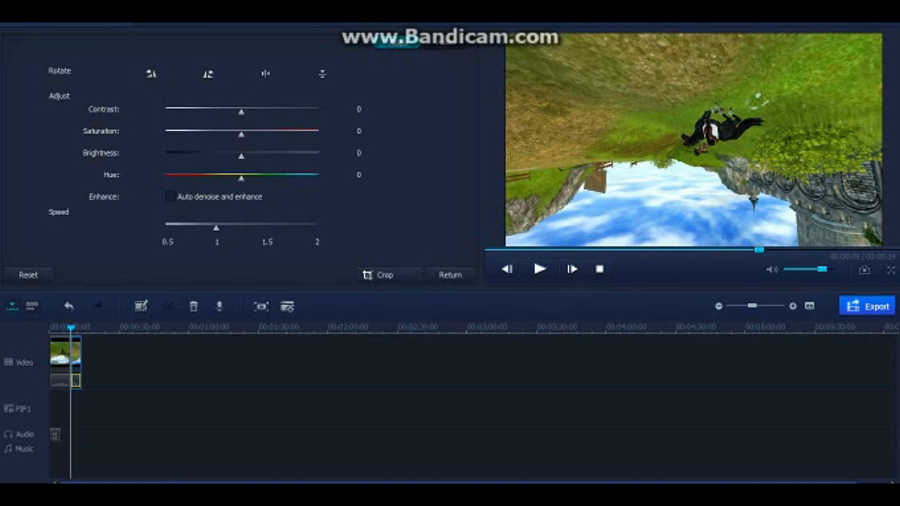
click(322, 74)
click(450, 275)
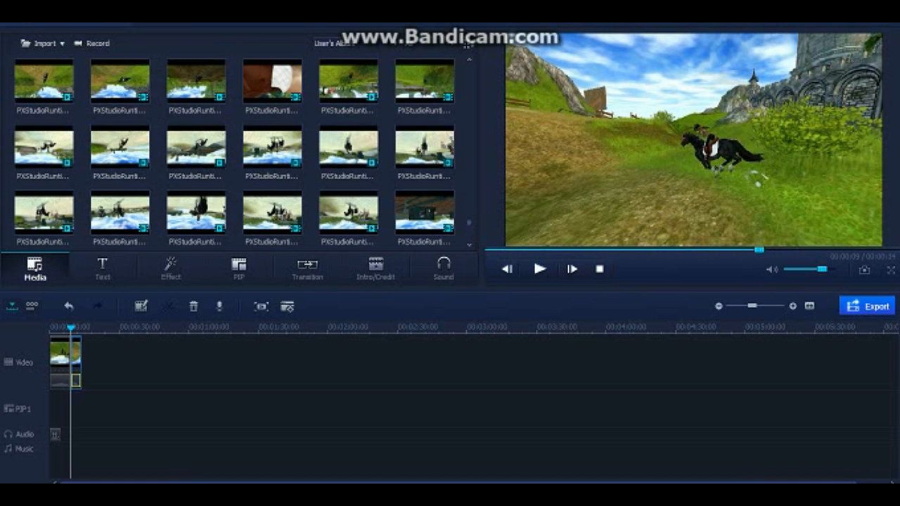
Extend the short horse gallop audio to about 42 seconds and split it at about 5 seconds.
click(55, 435)
drag(59, 435, 147, 434)
click(105, 435)
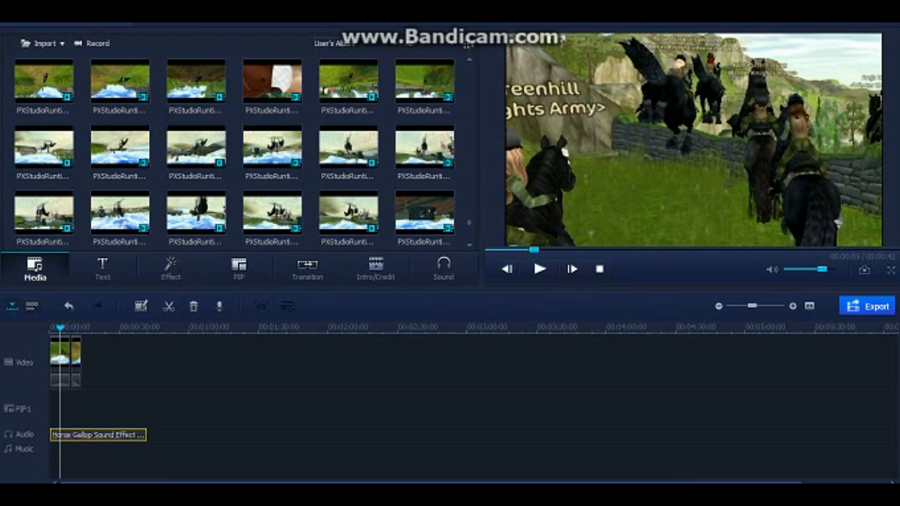
right_click(88, 434)
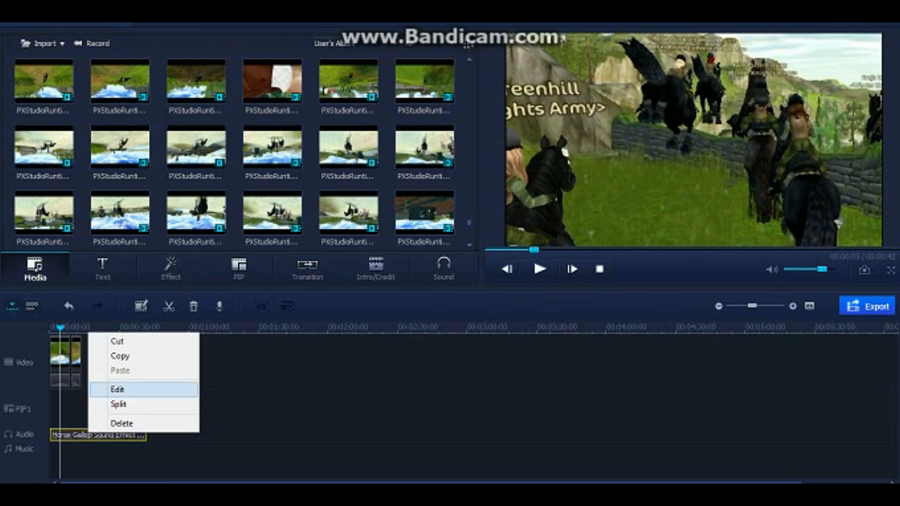
click(118, 404)
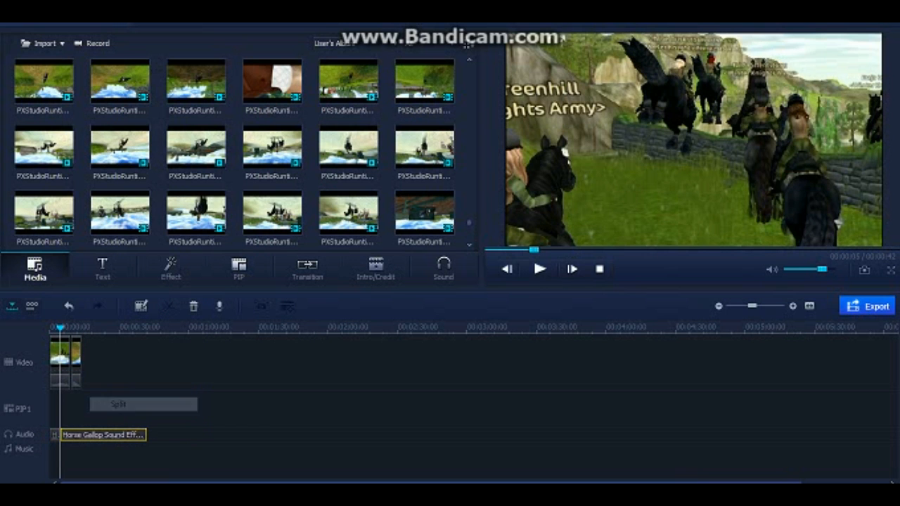
Play on to about 7 seconds, split the gallop audio there and delete the short piece between the two cuts.
drag(60, 329, 62, 328)
click(539, 269)
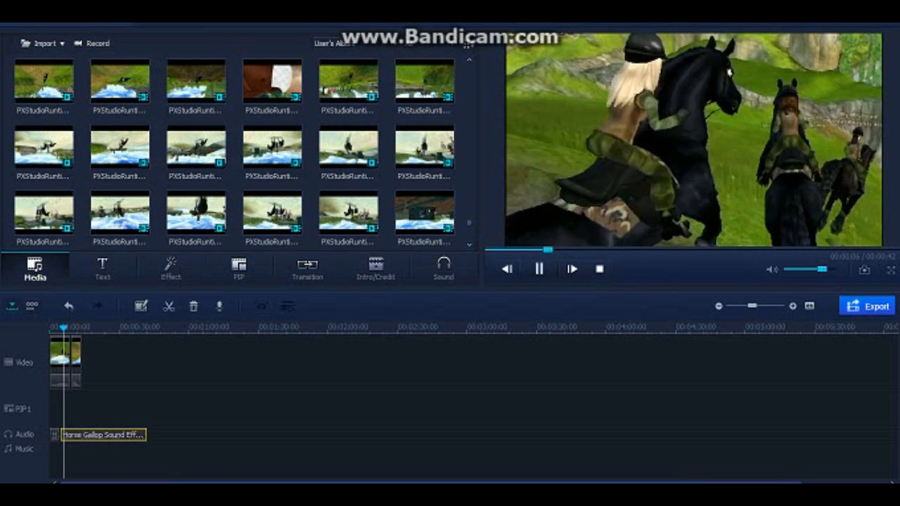
click(540, 269)
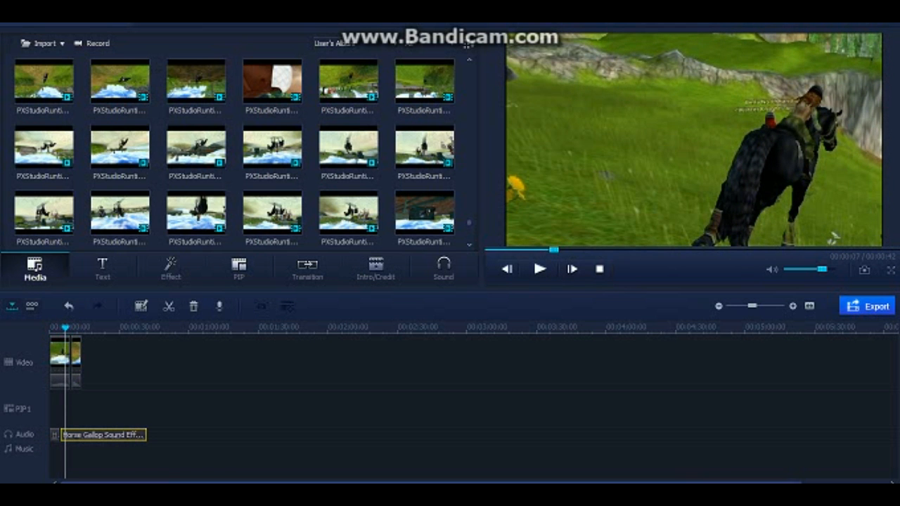
right_click(105, 434)
click(125, 404)
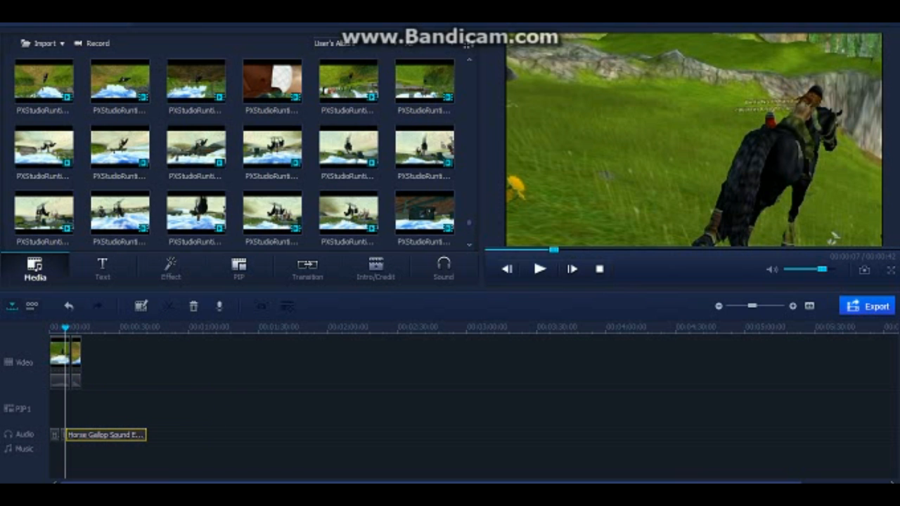
right_click(62, 331)
click(97, 421)
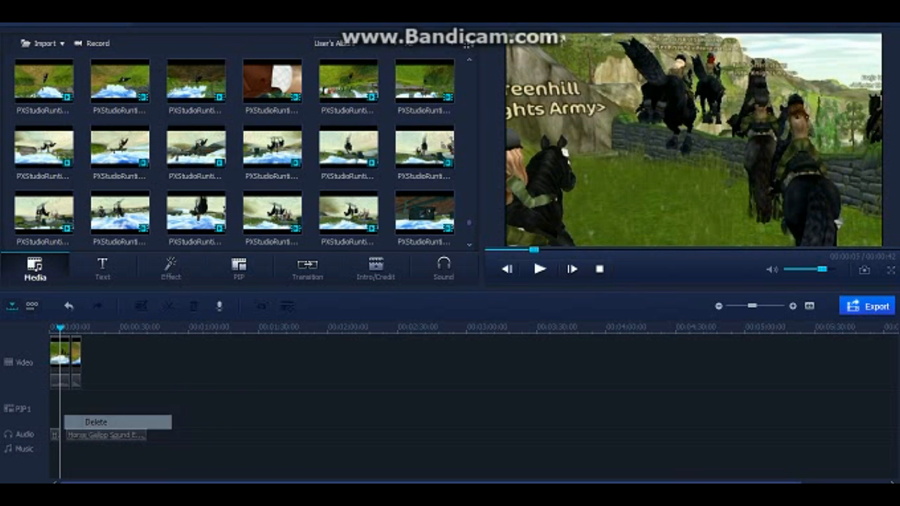
Move the remaining long gallop audio to start at the second video clip and play that part.
mouse_move(105, 435)
mouse_down()
mouse_move(123, 434)
mouse_move(111, 435)
mouse_up()
click(539, 269)
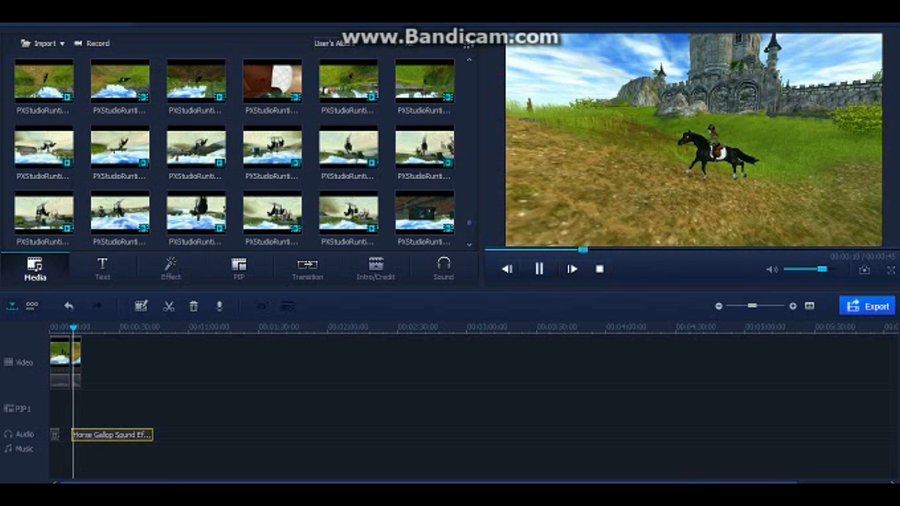
click(539, 270)
Move the long gallop audio segment away from the clips, then delete both it and the short opening piece.
drag(98, 435, 285, 434)
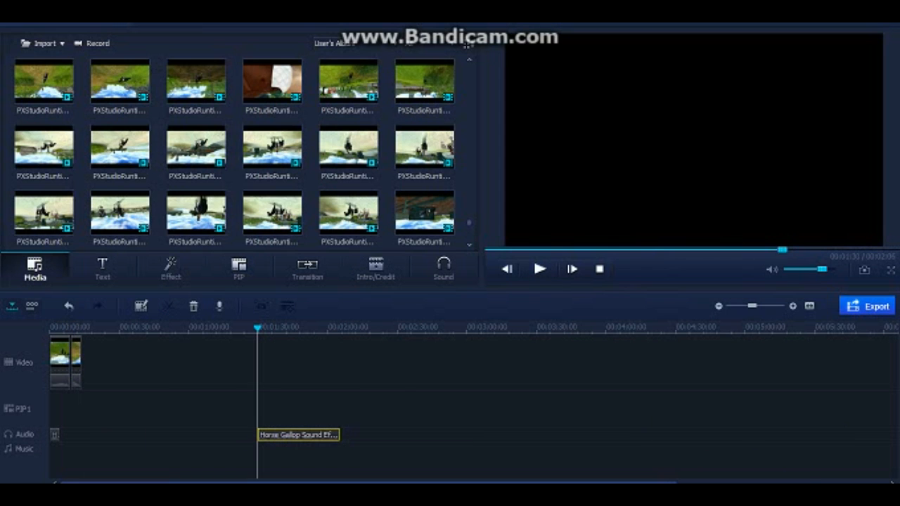
right_click(288, 435)
click(310, 424)
right_click(53, 435)
click(86, 424)
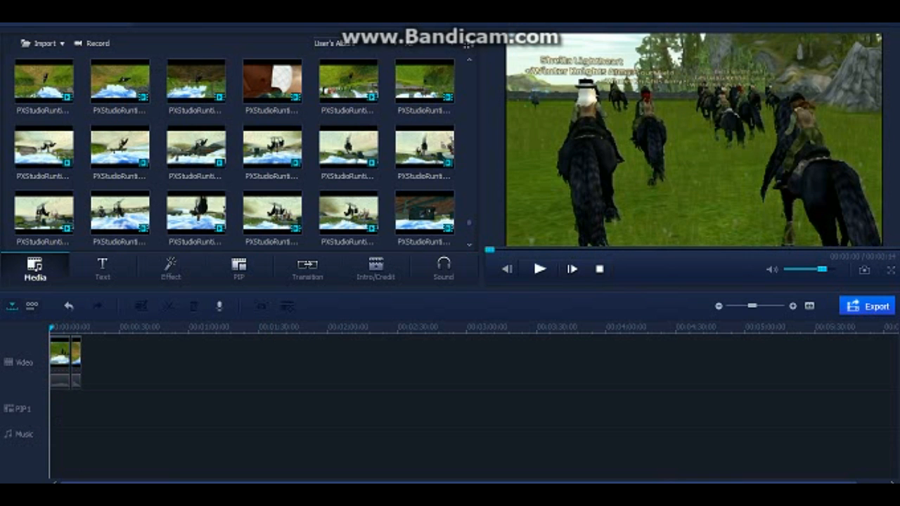
Delete the second video clip from the timeline, keeping only the first one.
click(70, 358)
right_click(76, 356)
click(110, 346)
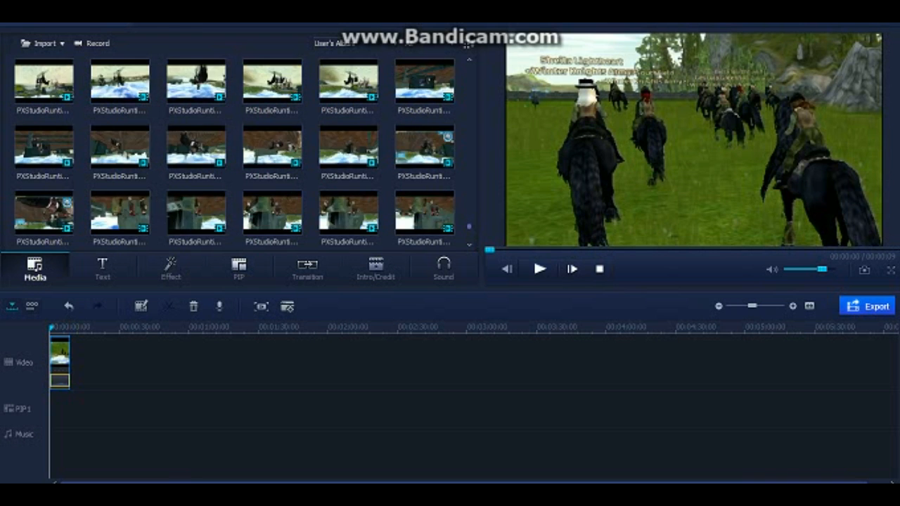
Look through the whole collection of video effects, from Particle 1 to Stars 2.
click(170, 267)
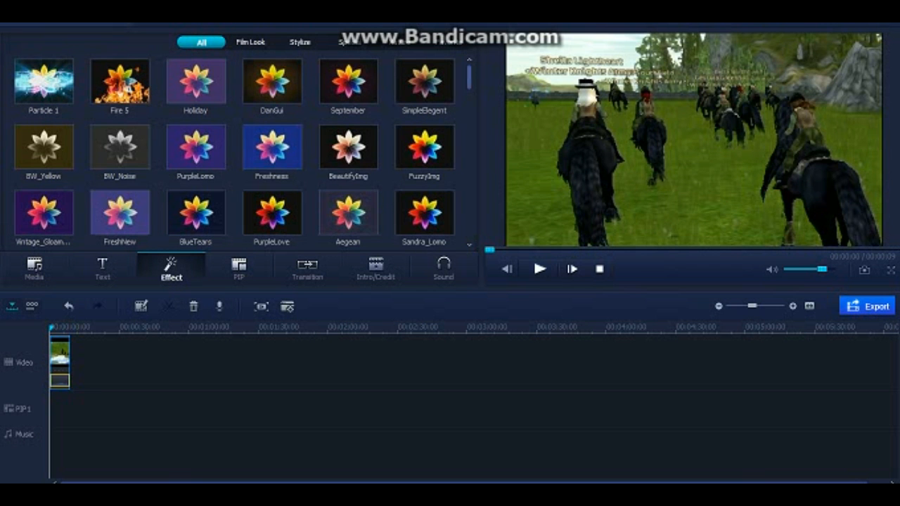
scroll(234, 151, down, 3)
scroll(234, 151, down, 5)
scroll(234, 151, up, 10)
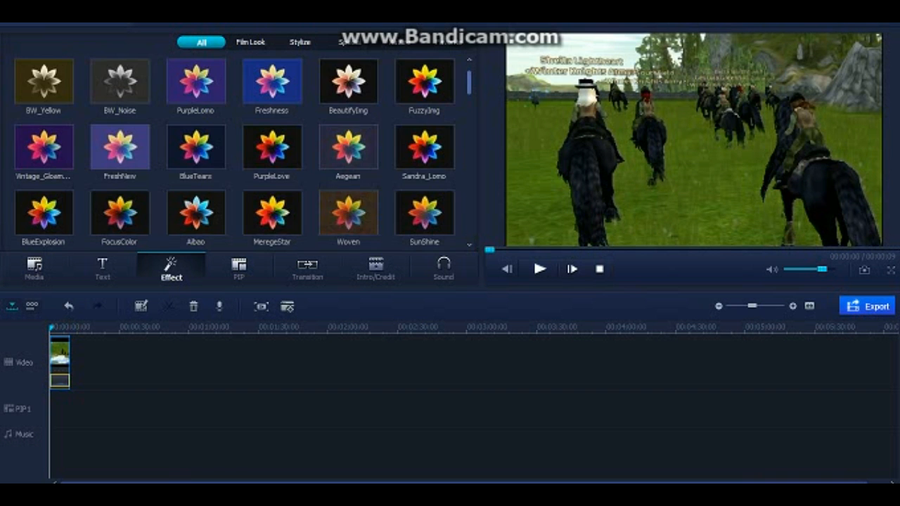
scroll(235, 152, down, 20)
scroll(234, 151, up, 20)
scroll(235, 151, down, 3)
scroll(234, 151, down, 10)
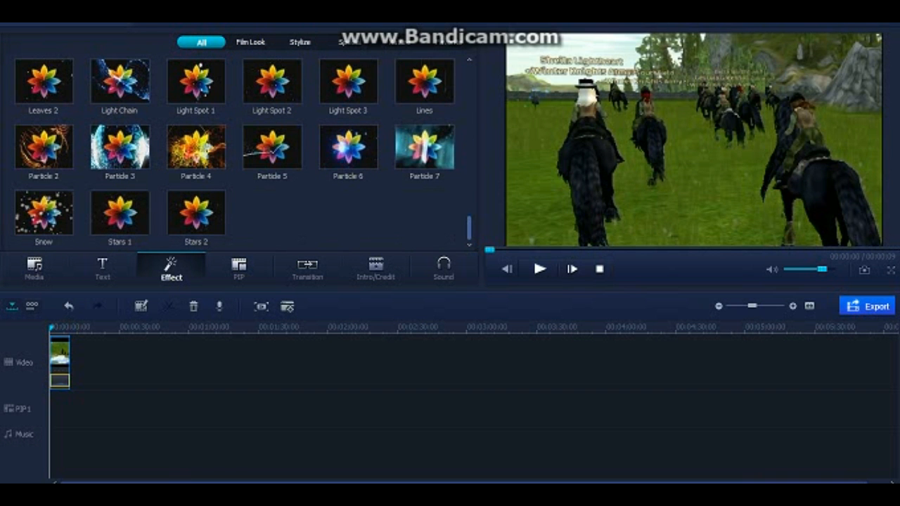
scroll(234, 152, up, 10)
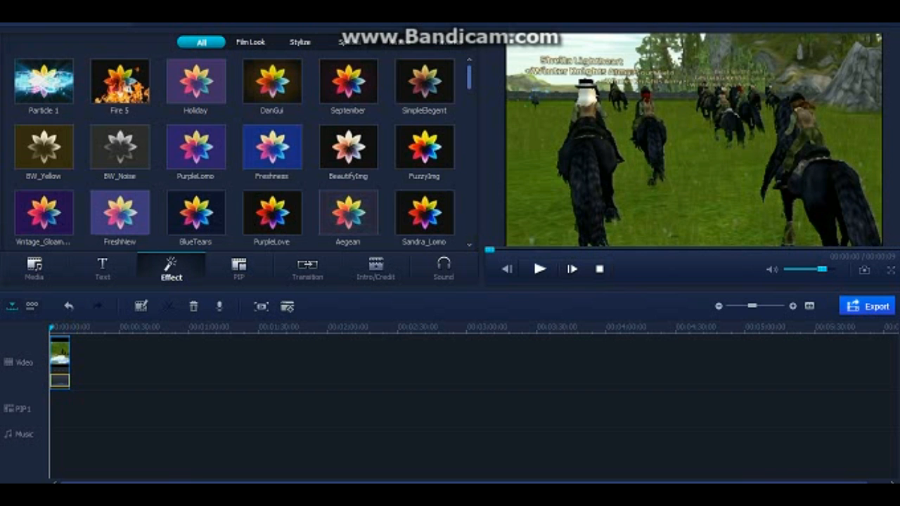
scroll(236, 151, down, 8)
scroll(236, 151, up, 8)
Place the Freshness effect at the start of the clip on the effect track and preview it.
click(196, 81)
click(196, 148)
drag(272, 148, 56, 397)
click(539, 268)
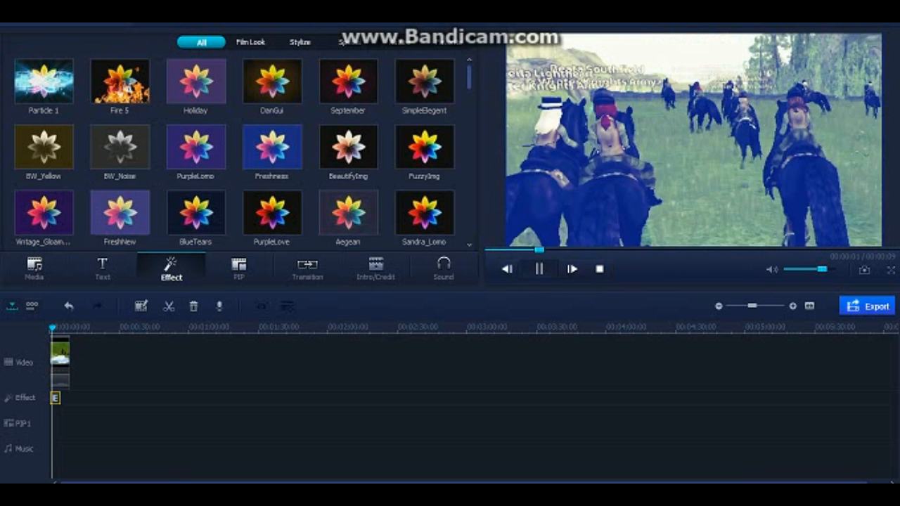
click(540, 269)
Play the clip a little further with the Freshness effect, then delete the effect from the timeline.
right_click(60, 355)
click(81, 268)
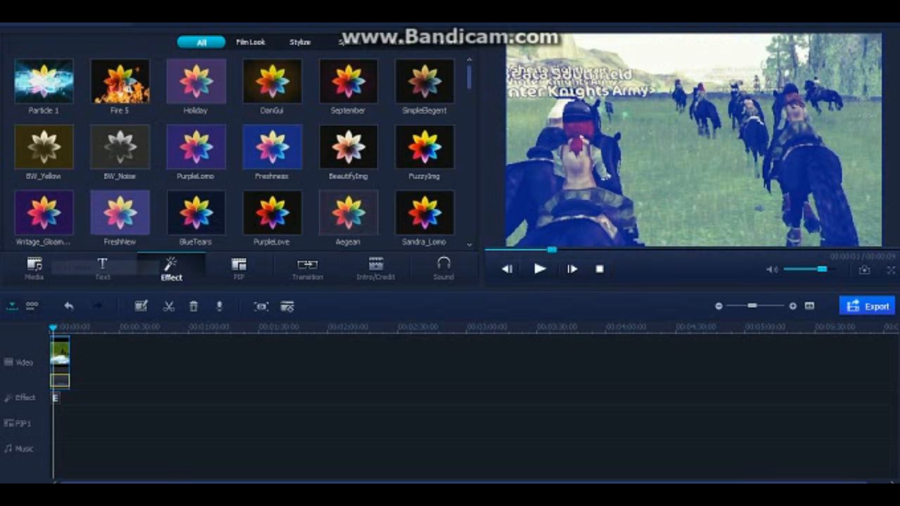
click(540, 268)
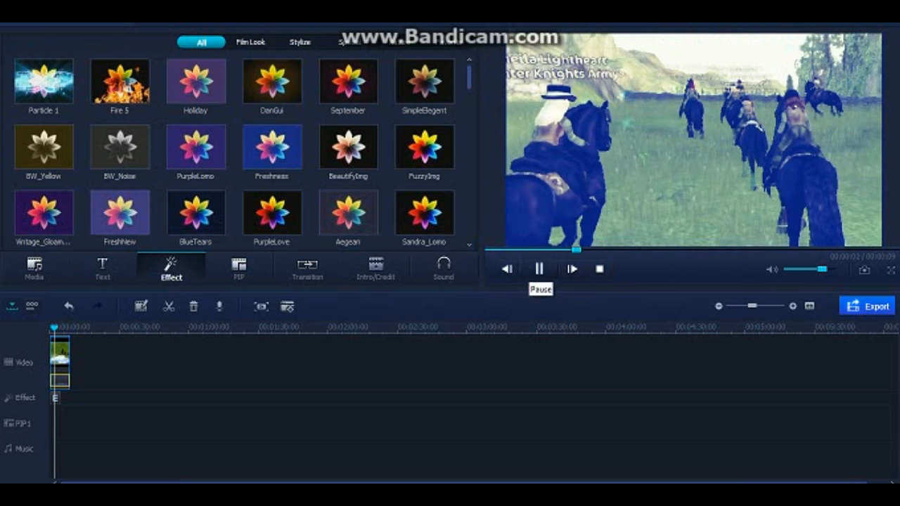
click(539, 269)
right_click(56, 397)
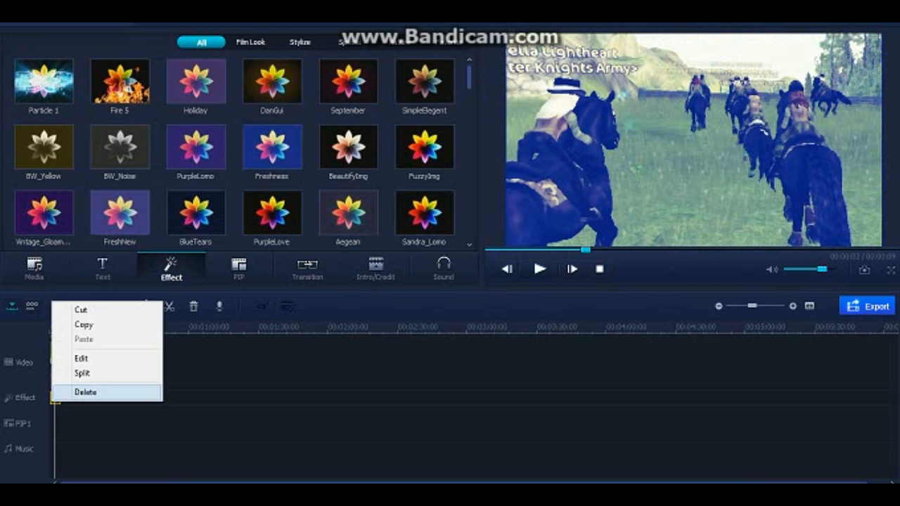
click(131, 392)
Try the Particle 1 effect at the start of the clip, preview it and delete it again.
drag(43, 82, 54, 398)
click(539, 268)
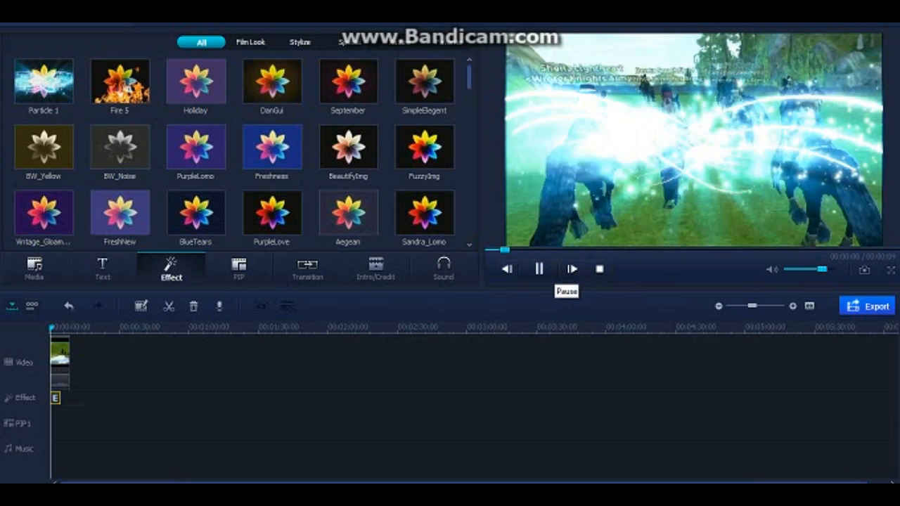
click(540, 268)
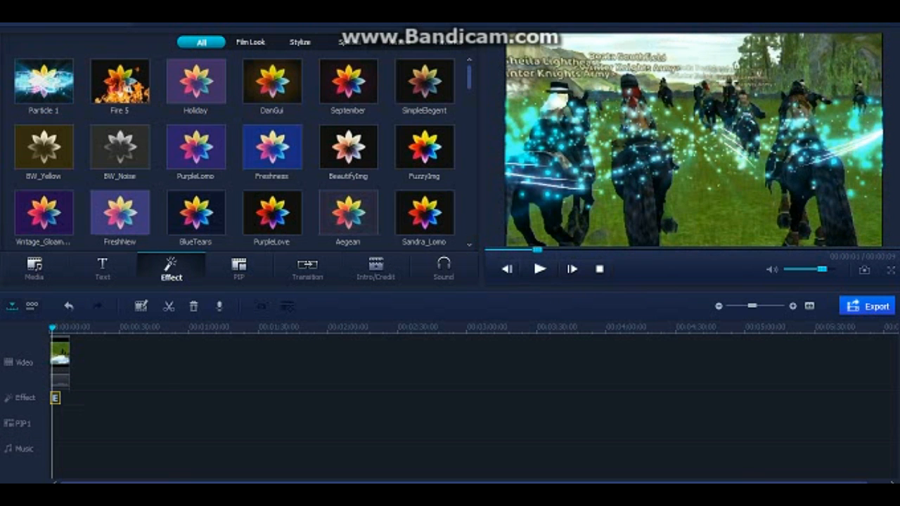
right_click(54, 398)
click(84, 390)
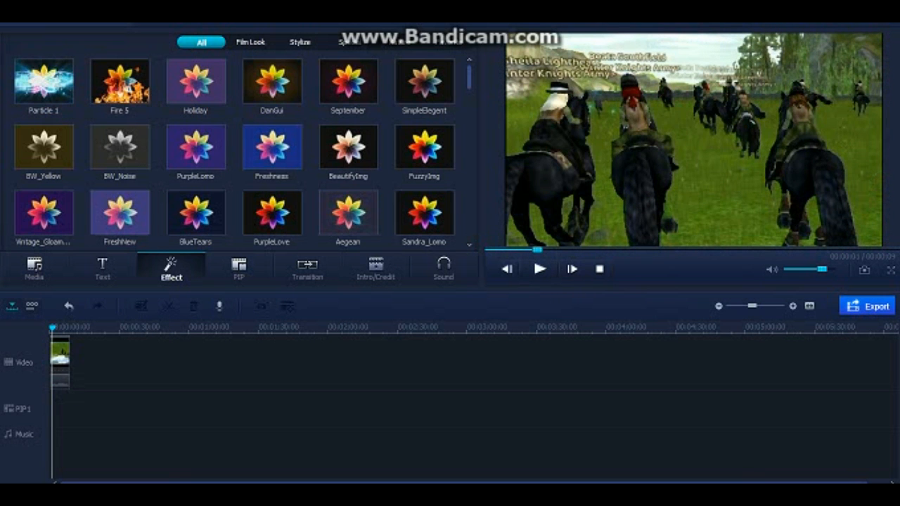
Preview the PurpleLove effect, then try the Bad_TVSignal effect over the second half of the clip, play it and delete it.
click(272, 212)
drag(272, 212, 93, 399)
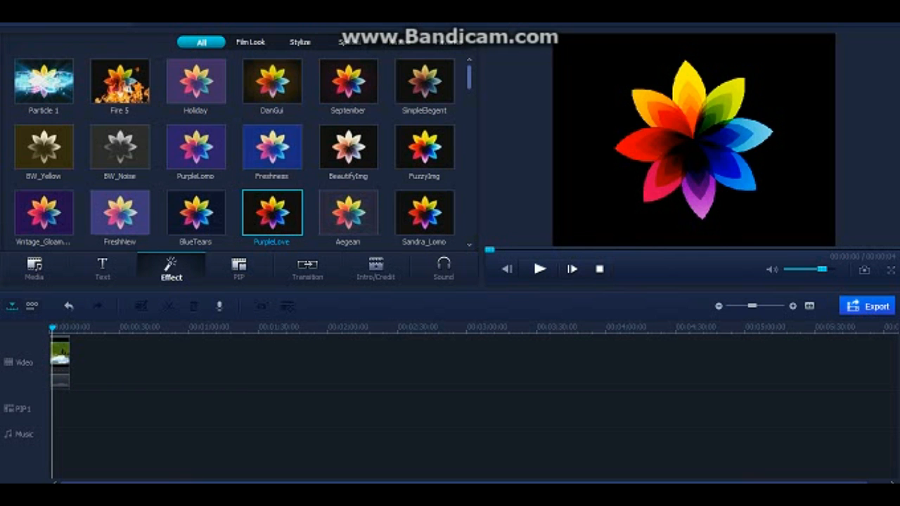
scroll(234, 151, down, 10)
drag(469, 199, 64, 398)
click(425, 148)
click(539, 269)
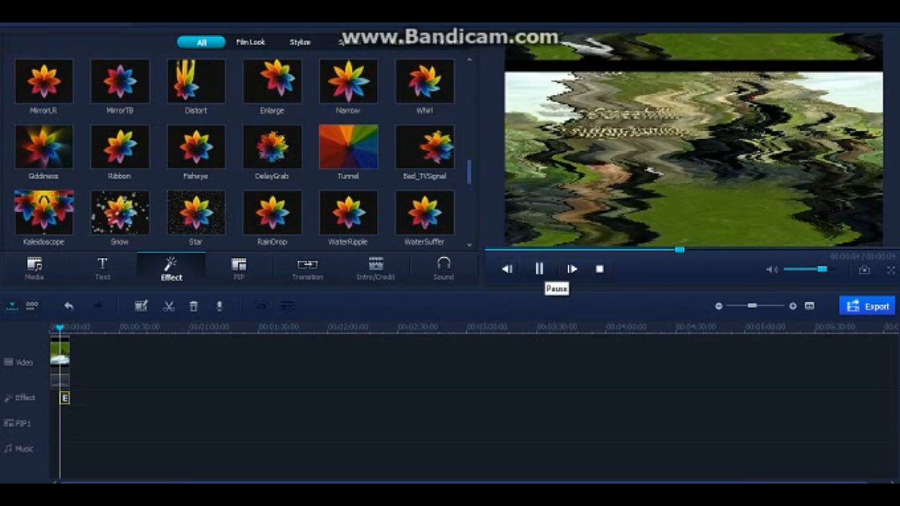
click(539, 268)
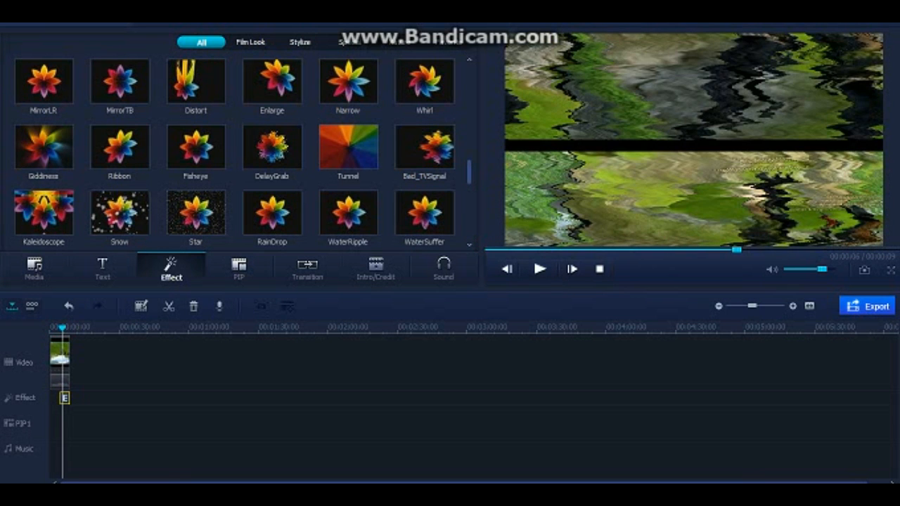
right_click(64, 398)
click(86, 391)
Browse the picture-in-picture overlays and place Frame12 at the start of the PIP1 track.
click(239, 267)
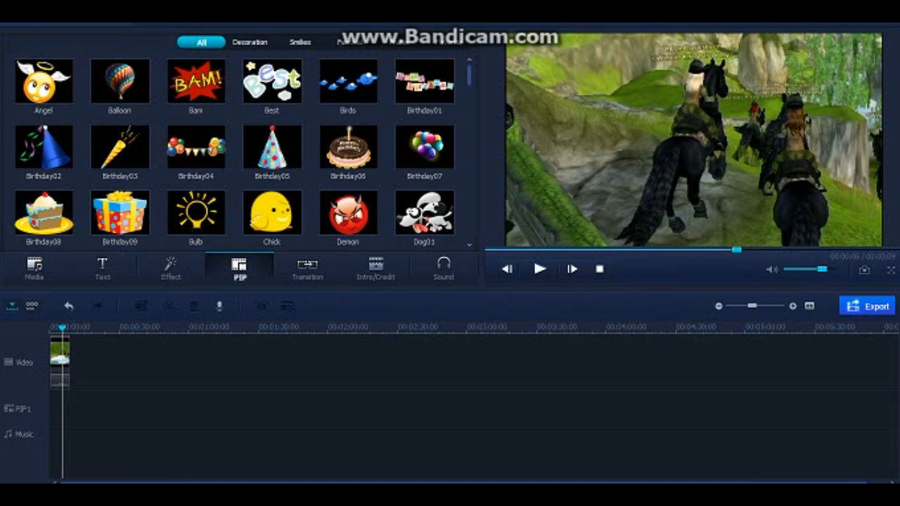
scroll(239, 148, down, 6)
scroll(239, 148, up, 6)
scroll(239, 147, down, 3)
scroll(239, 148, down, 5)
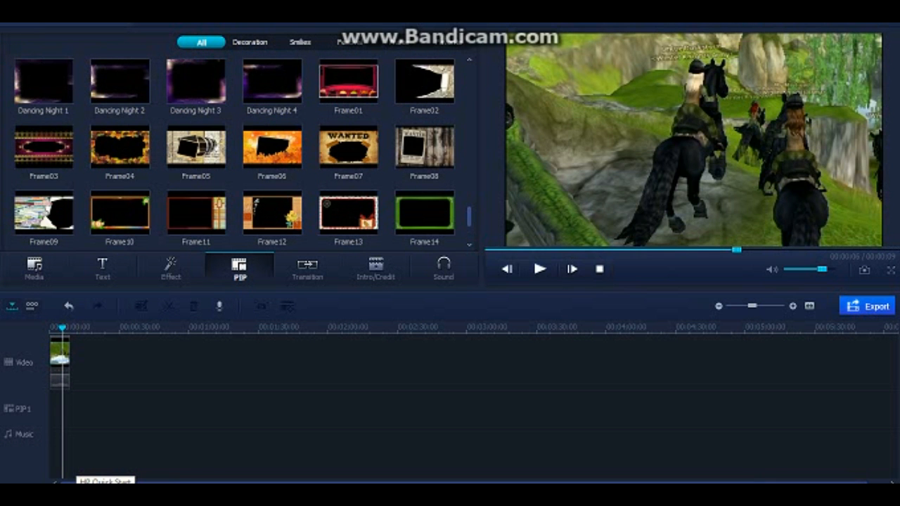
drag(272, 213, 56, 409)
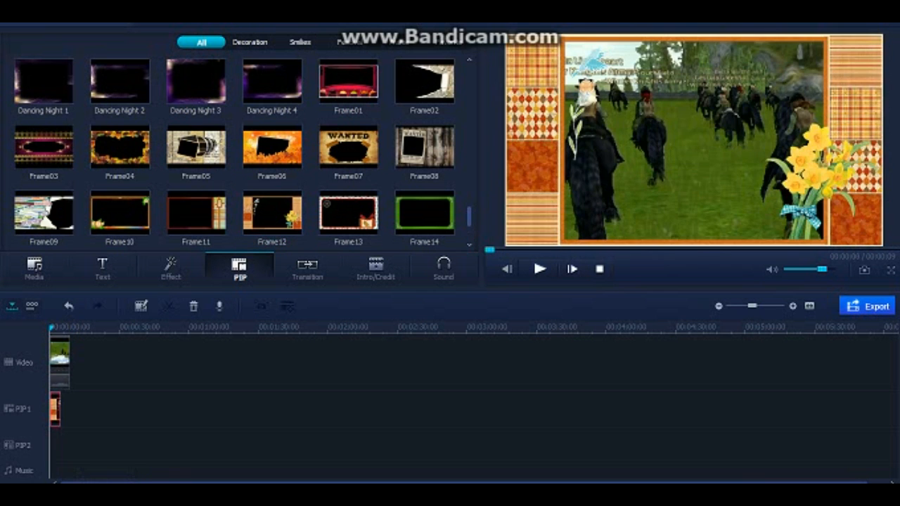
Try repositioning and tilting the Frame12 overlay in the preview, then delete it from the PIP1 track.
mouse_move(693, 140)
mouse_down()
mouse_move(626, 139)
mouse_move(804, 117)
mouse_move(837, 62)
mouse_move(670, 130)
mouse_move(675, 136)
mouse_move(676, 124)
mouse_up()
right_click(55, 407)
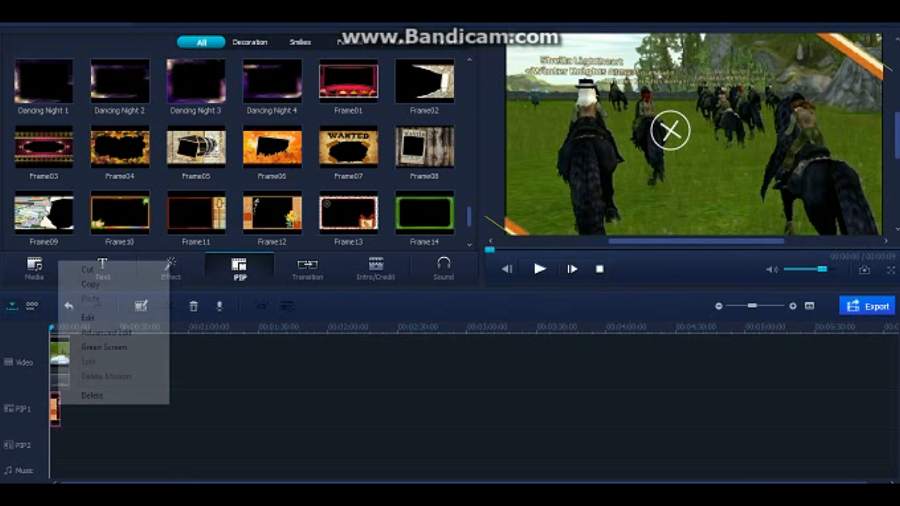
click(84, 395)
Try the Face13 overlay at the start of PIP1, shift it in the preview, and add Face14 on PIP2.
scroll(239, 151, up, 9)
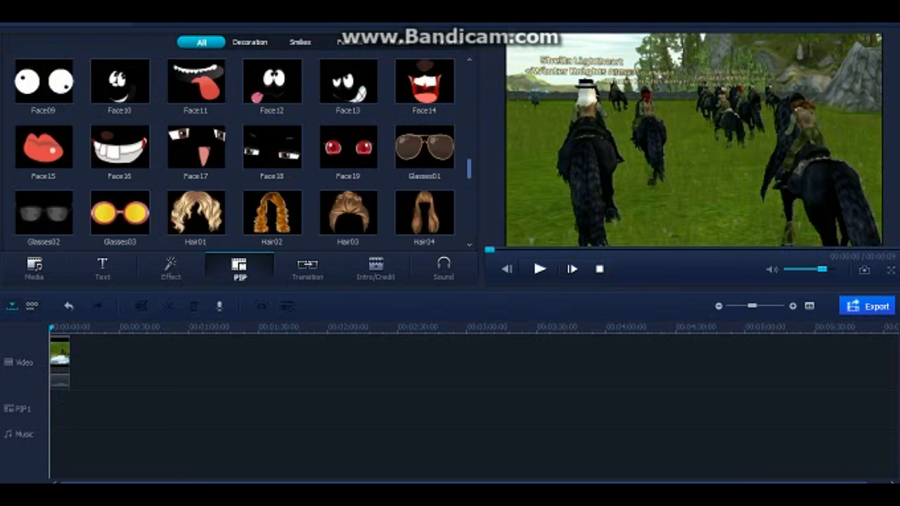
click(348, 147)
drag(348, 148, 55, 409)
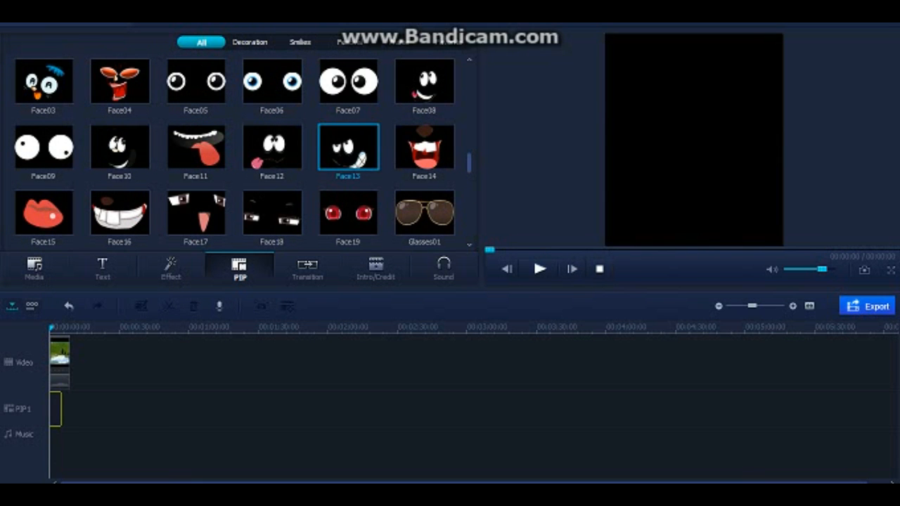
drag(695, 139, 754, 88)
click(424, 148)
drag(424, 147, 56, 445)
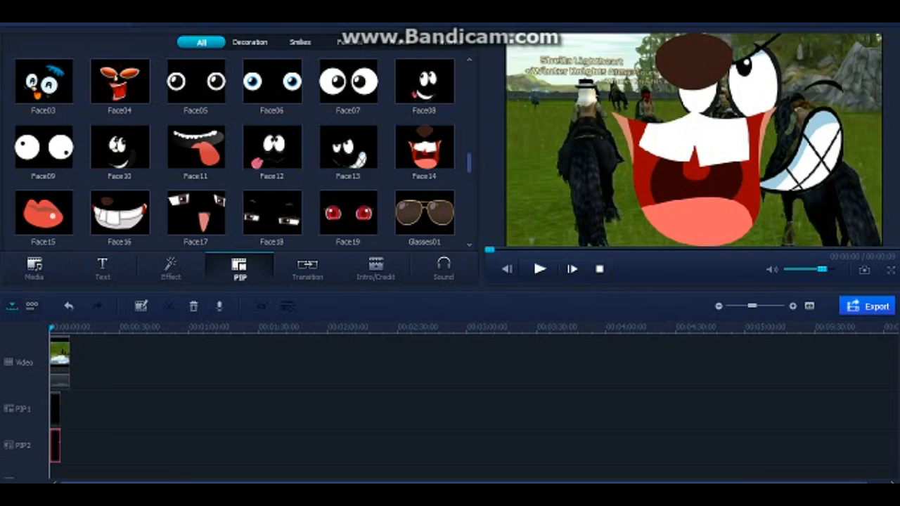
Delete both face overlays from the PIP1 and PIP2 tracks.
right_click(58, 446)
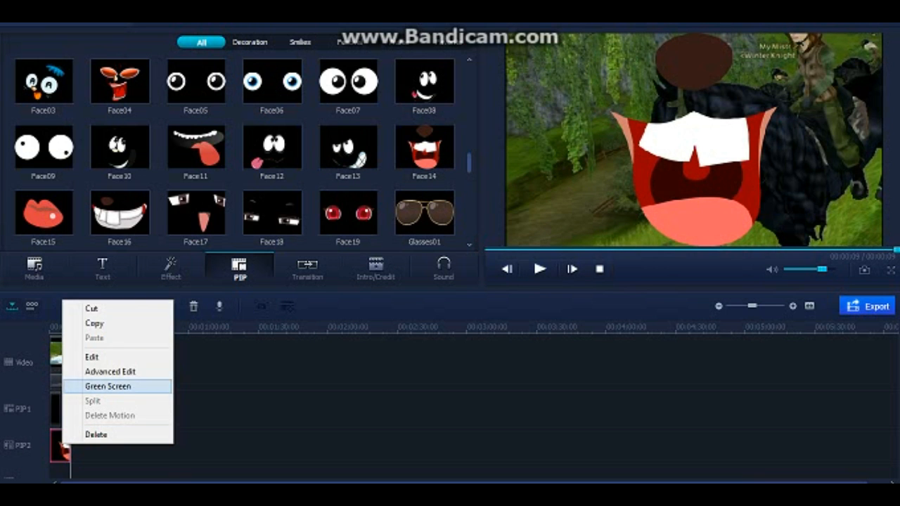
click(108, 386)
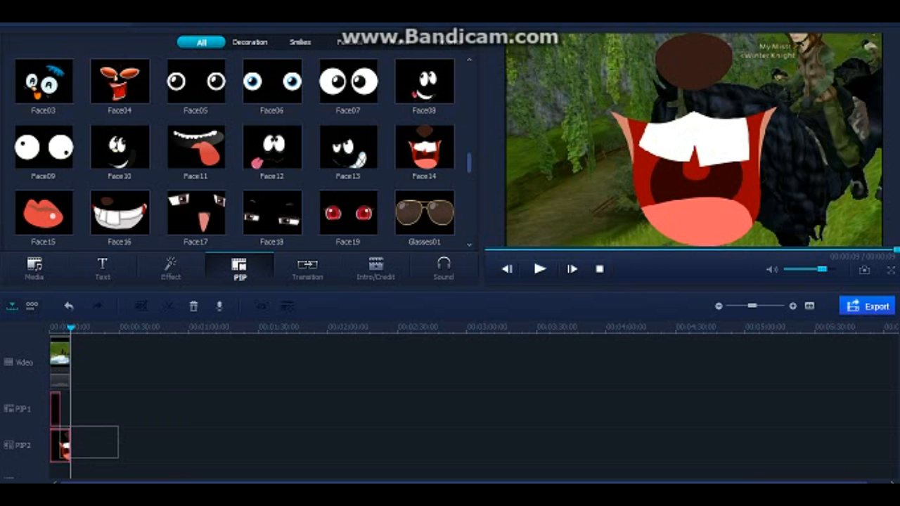
right_click(60, 445)
click(90, 401)
Browse the media library's imported clips and briefly play one of the upside-down grass field clips.
click(35, 268)
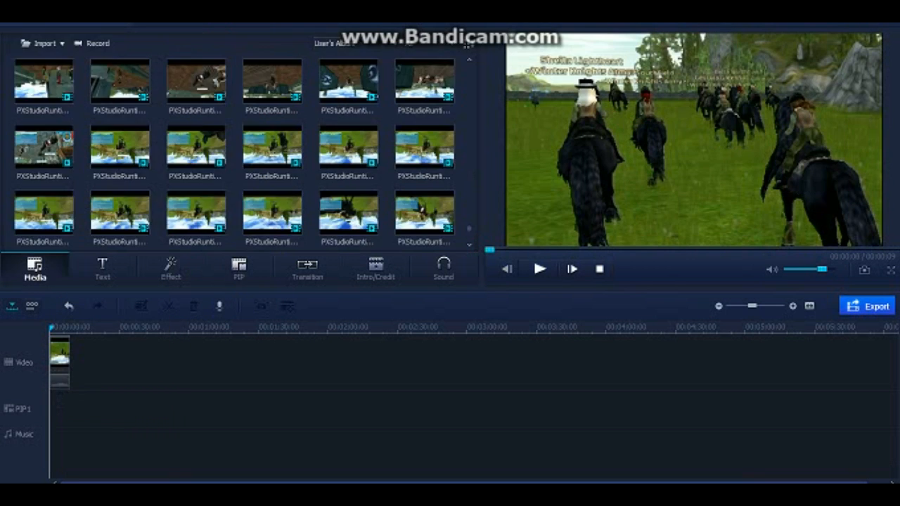
scroll(234, 151, up, 10)
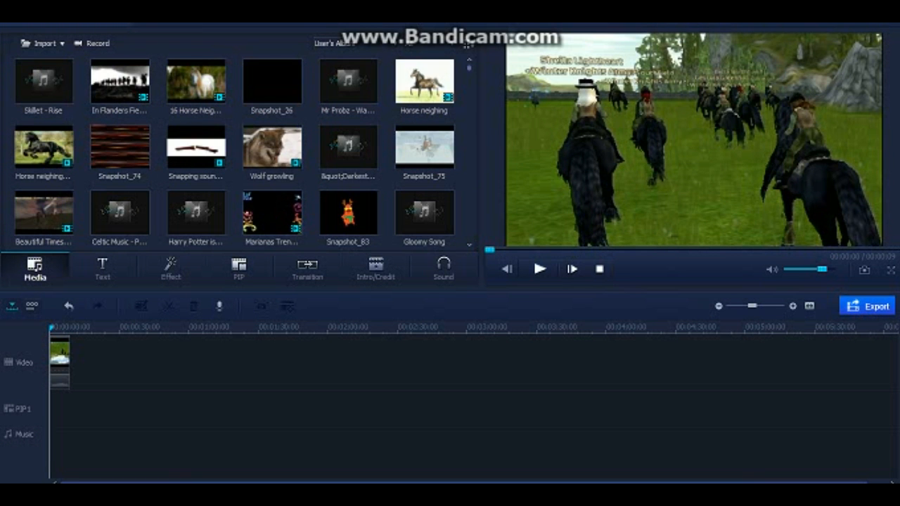
scroll(234, 151, down, 10)
scroll(234, 151, down, 3)
scroll(234, 152, down, 6)
scroll(235, 151, up, 5)
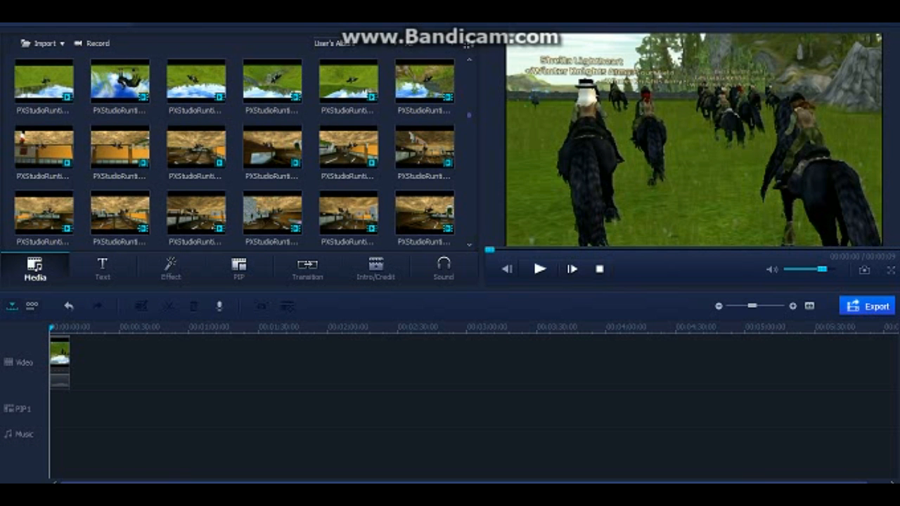
click(349, 81)
click(540, 269)
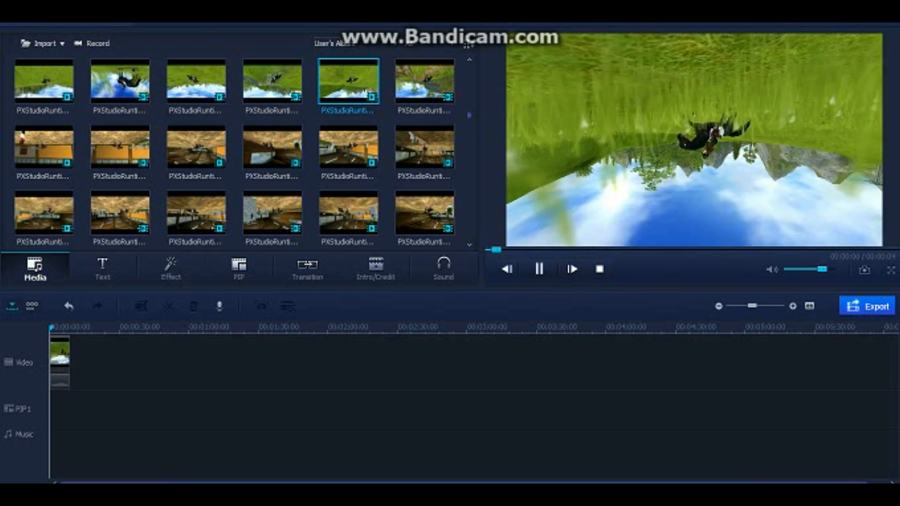
click(539, 268)
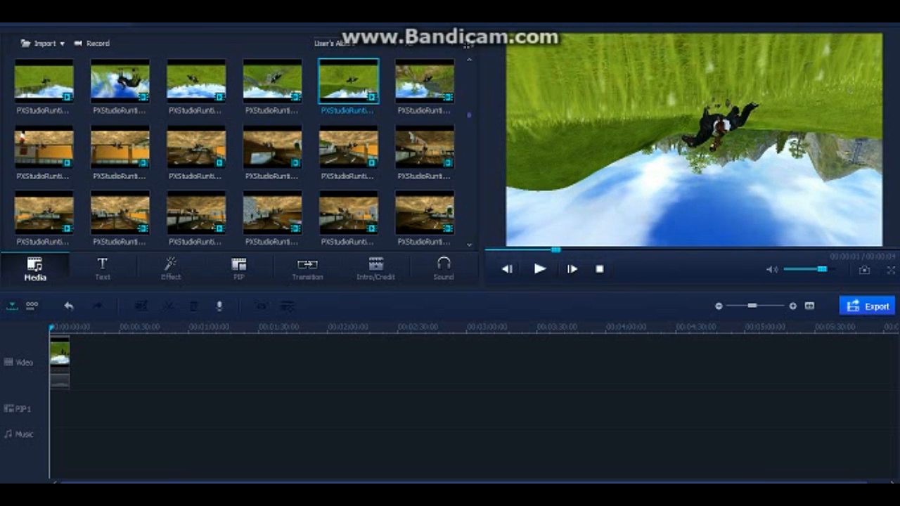
Find the Snapshot_151 image of the rearing horse in the media library and place it at the start of PIP1.
scroll(234, 151, down, 5)
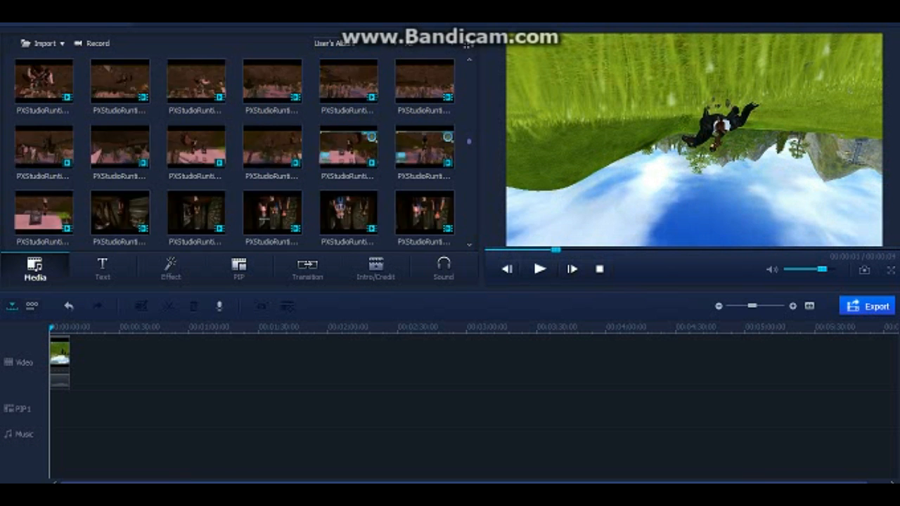
scroll(234, 151, down, 3)
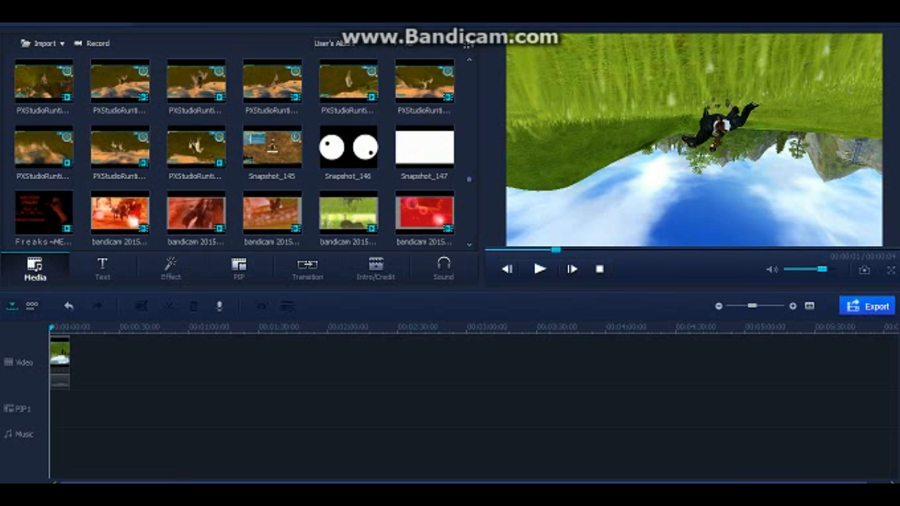
scroll(234, 151, down, 3)
scroll(234, 151, down, 3)
scroll(234, 151, down, 3)
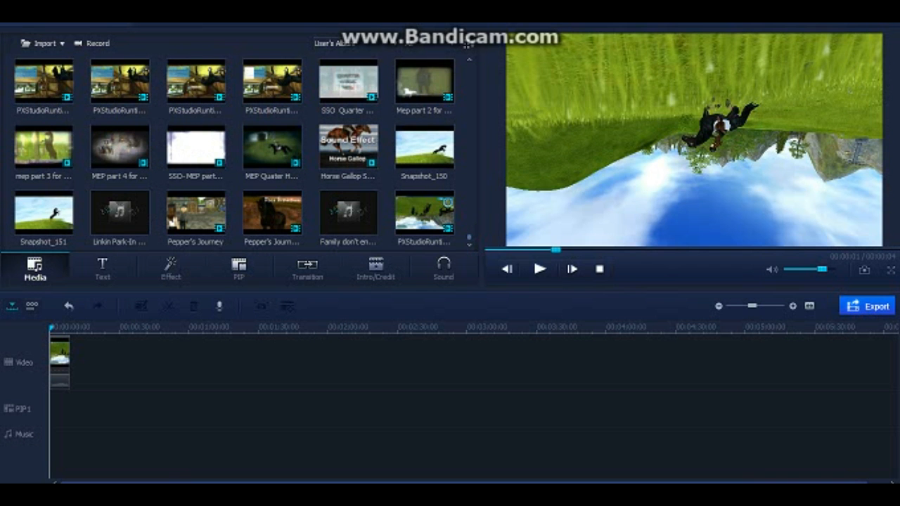
click(35, 210)
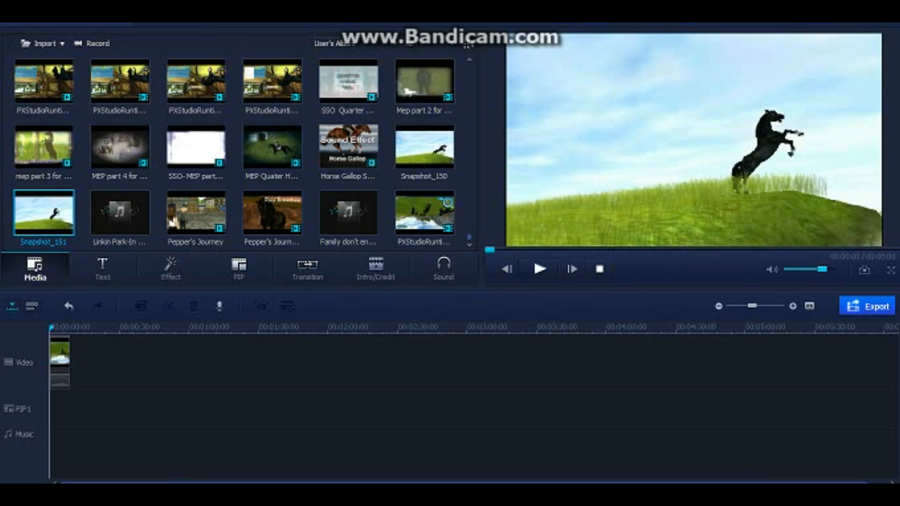
drag(42, 211, 60, 409)
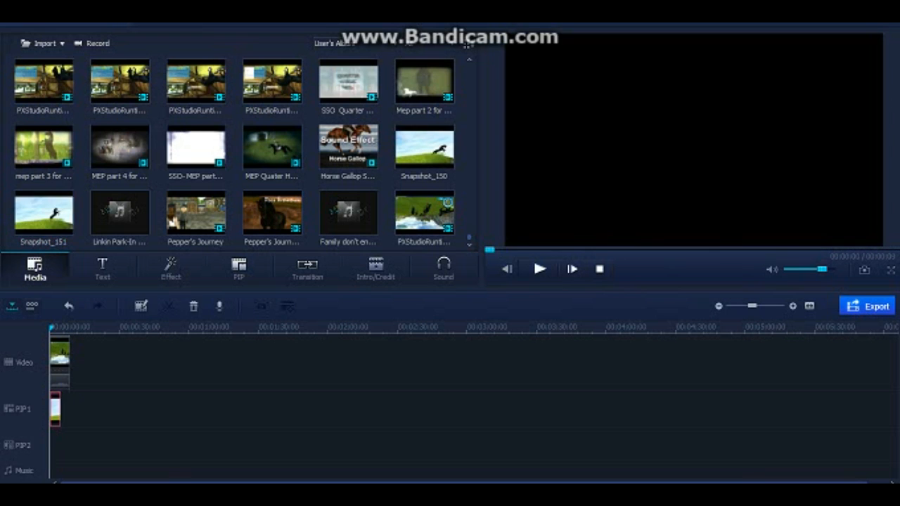
Enlarge the Snapshot_151 overlay in the preview, try tilting and moving it, and leave it upright with the rearing horse in frame.
right_click(55, 410)
click(103, 349)
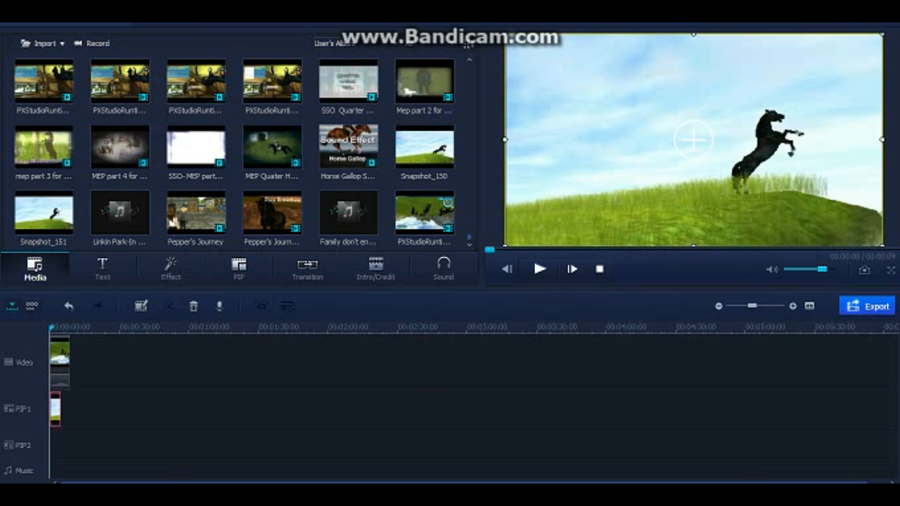
scroll(801, 77, up, 5)
scroll(801, 77, down, 3)
scroll(801, 77, up, 1)
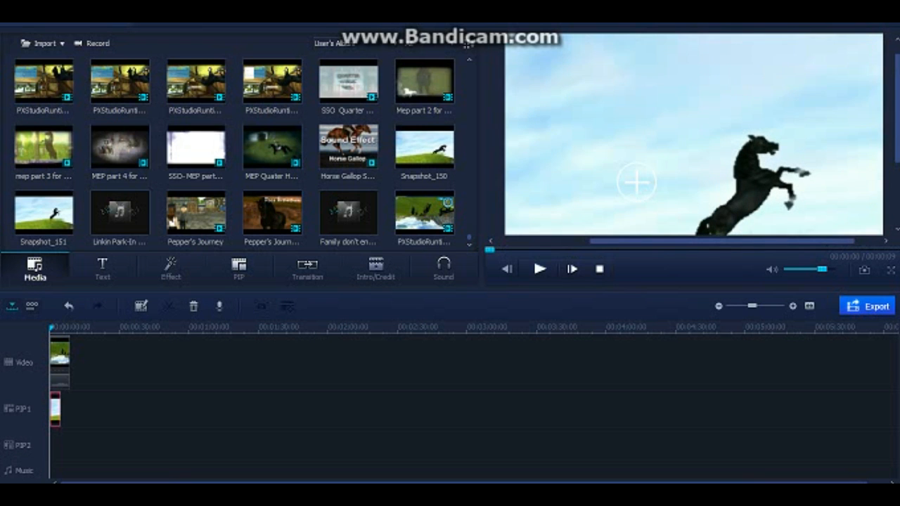
drag(655, 183, 648, 167)
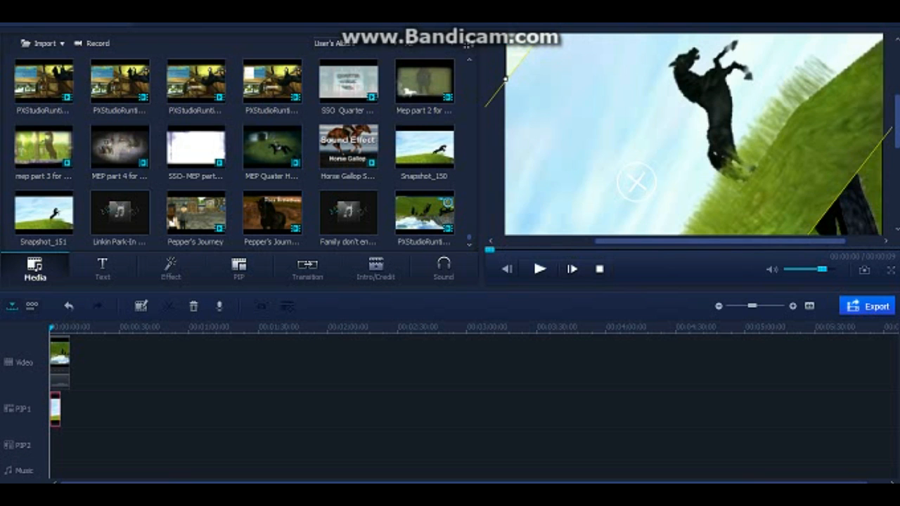
drag(563, 225, 782, 29)
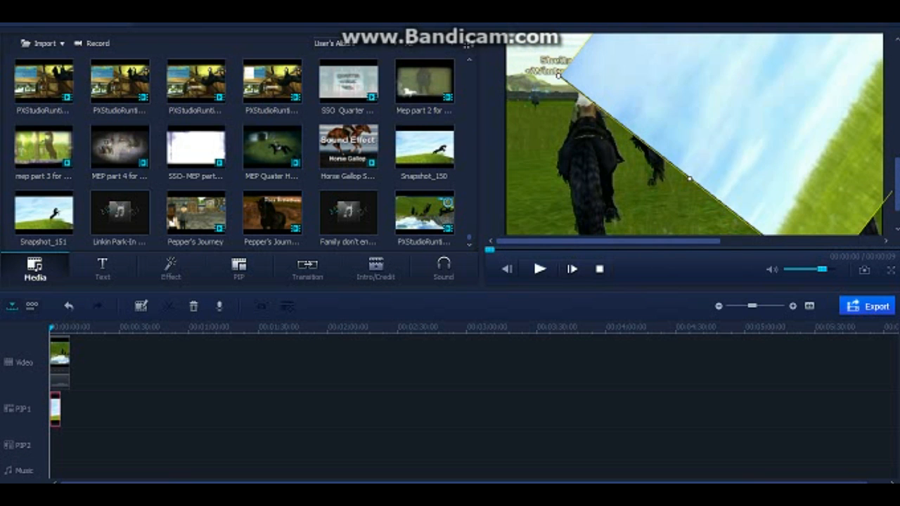
drag(746, 167, 650, 45)
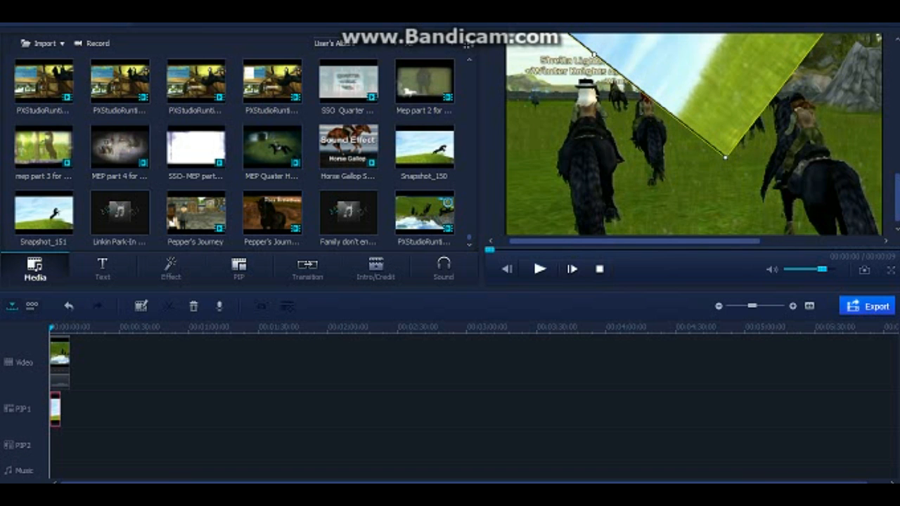
drag(726, 157, 707, 363)
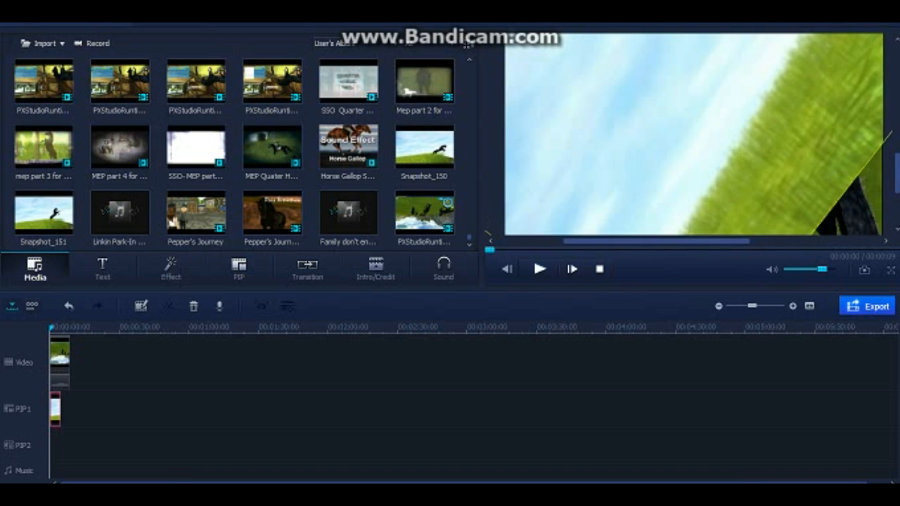
drag(713, 91, 680, 196)
drag(708, 62, 534, 204)
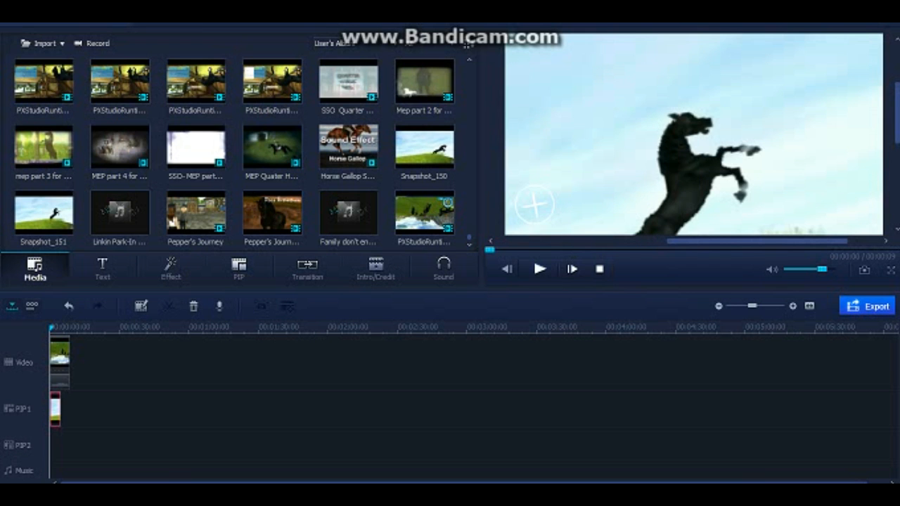
Open the green screen settings of the Snapshot_151 overlay, try the vertical flip and reverse it, and view the shadow options.
right_click(56, 406)
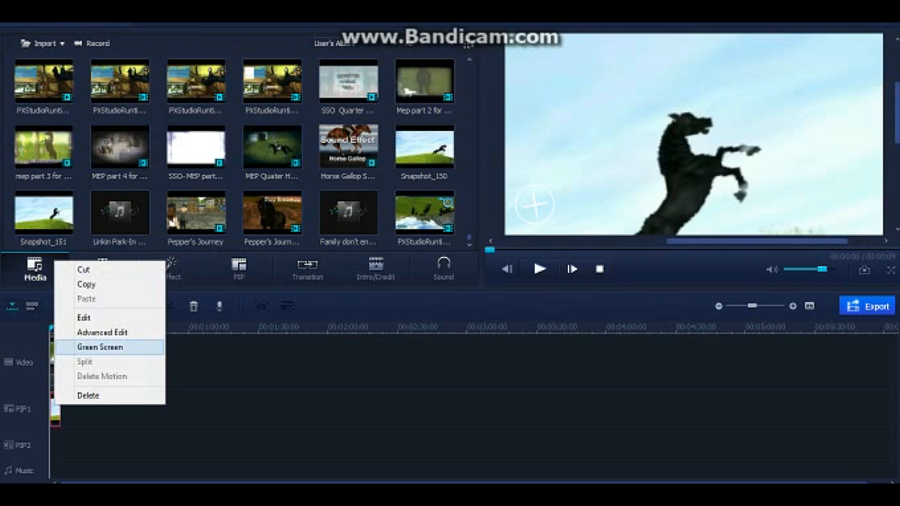
click(100, 346)
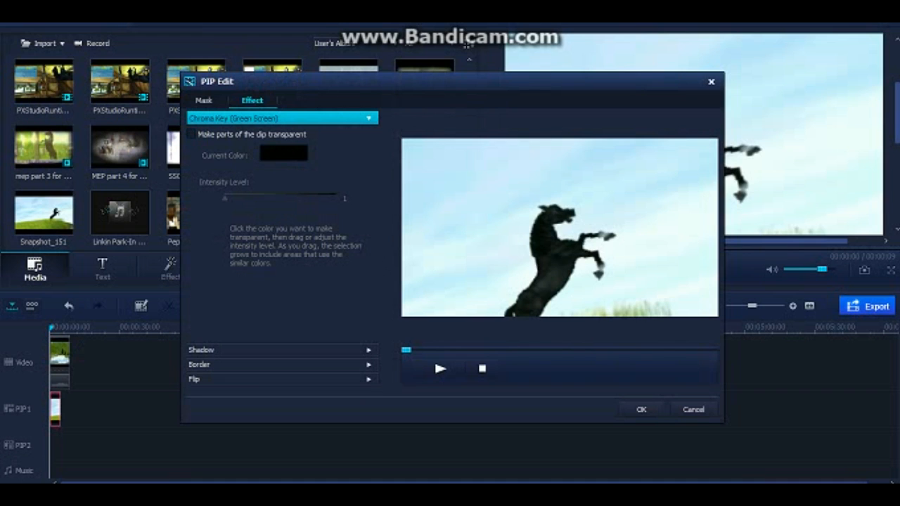
click(281, 380)
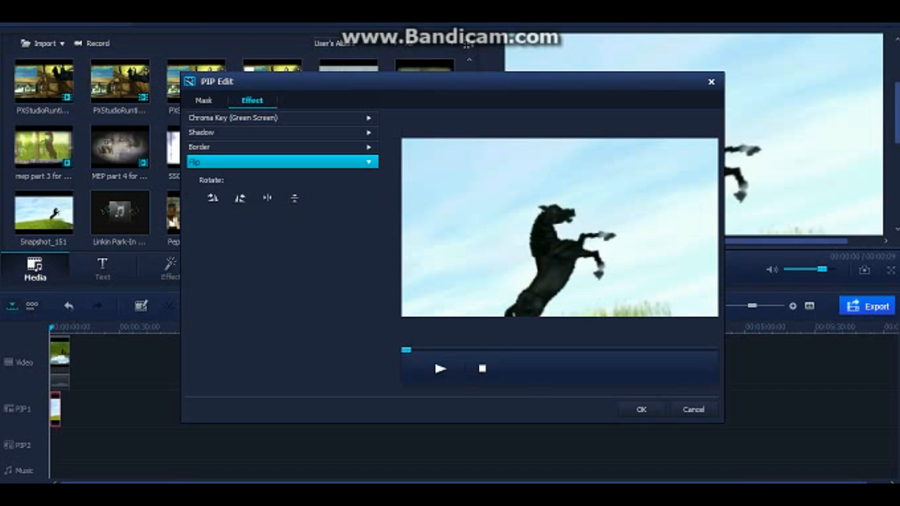
click(294, 199)
click(295, 199)
click(239, 133)
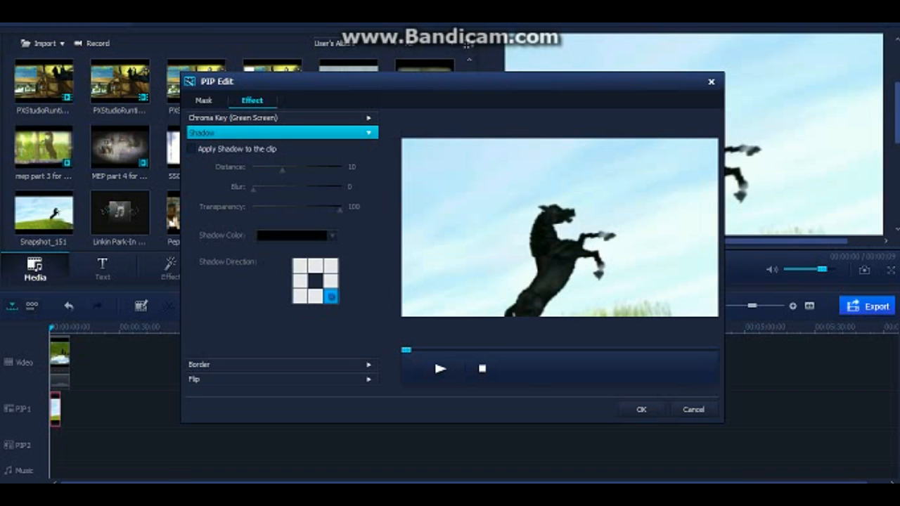
click(232, 117)
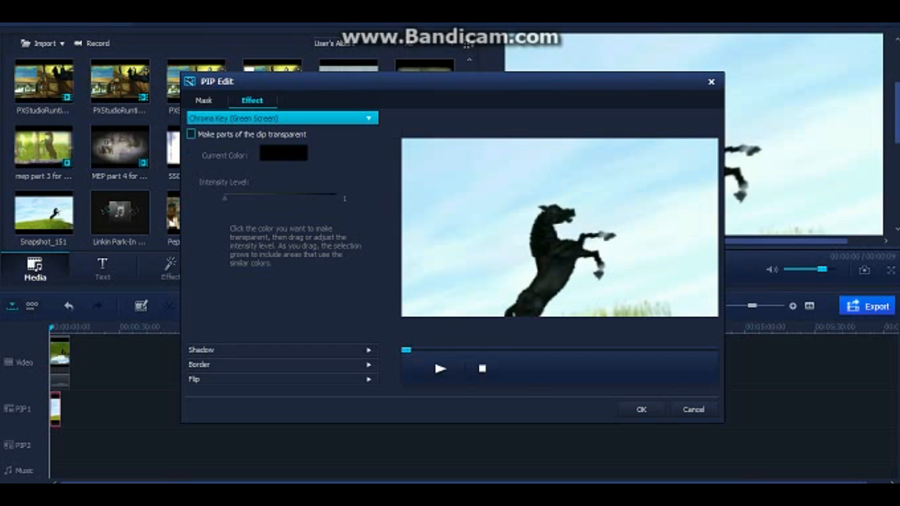
Make parts of the overlay transparent with the pale blue sky as key color, trying intensity level 100 before returning to 1.
click(191, 134)
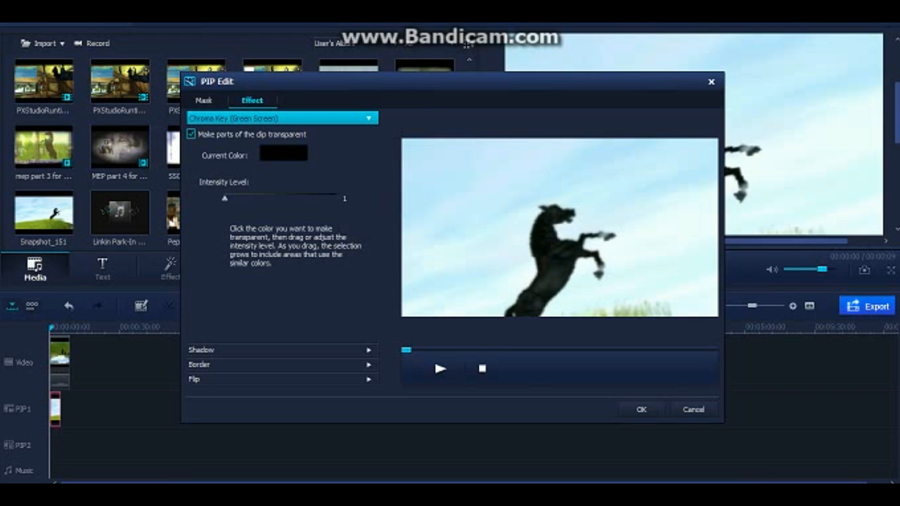
click(540, 176)
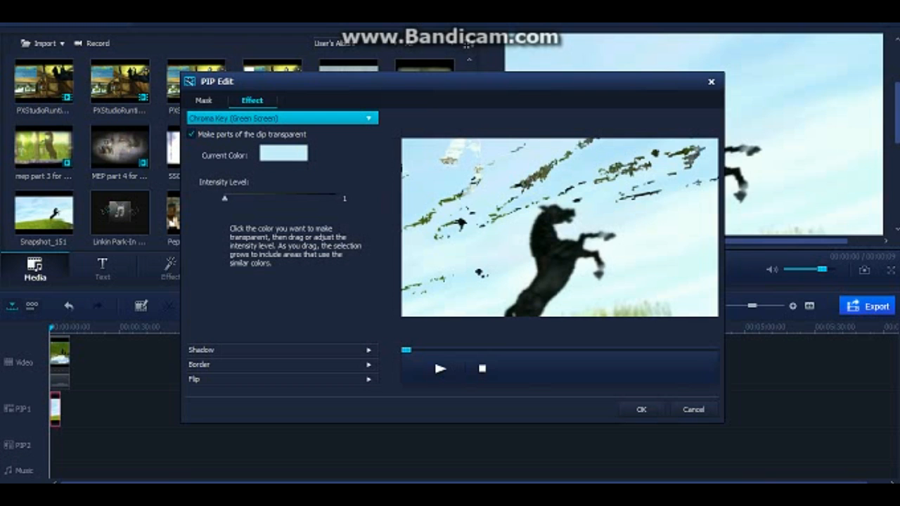
drag(224, 199, 335, 198)
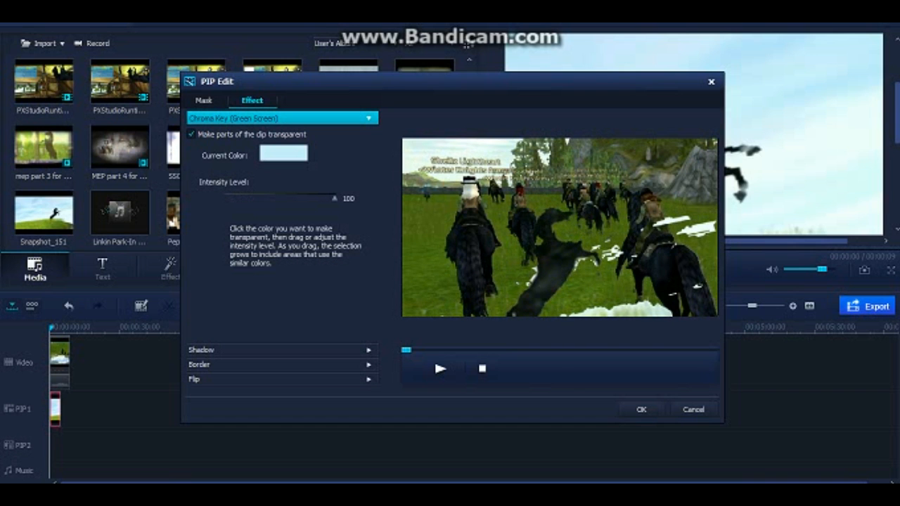
drag(334, 198, 225, 198)
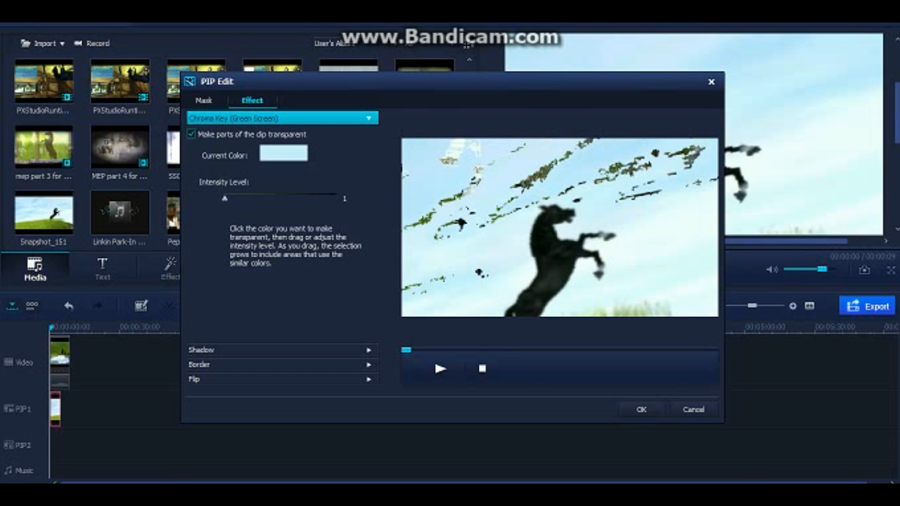
Switch the overlay's transparency off and on again for comparison, then raise the chroma key intensity level to 100.
click(190, 133)
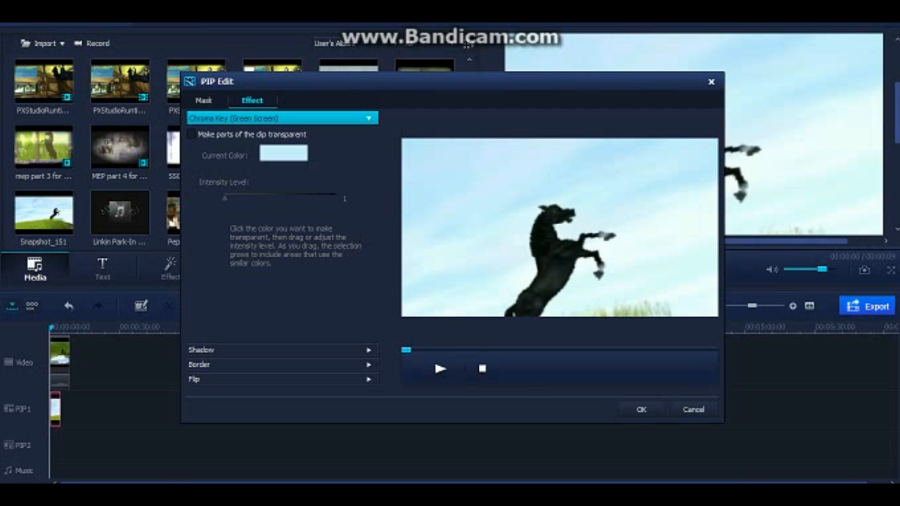
click(191, 134)
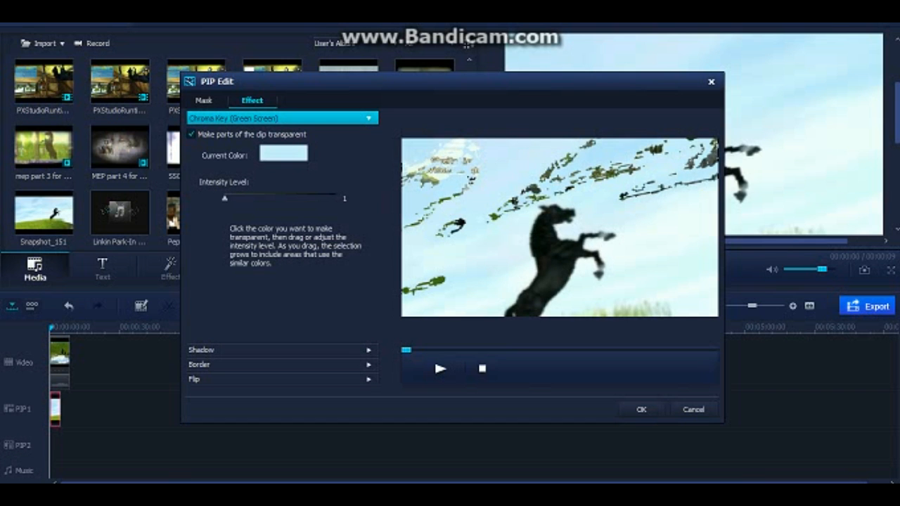
drag(224, 199, 299, 199)
drag(299, 199, 334, 198)
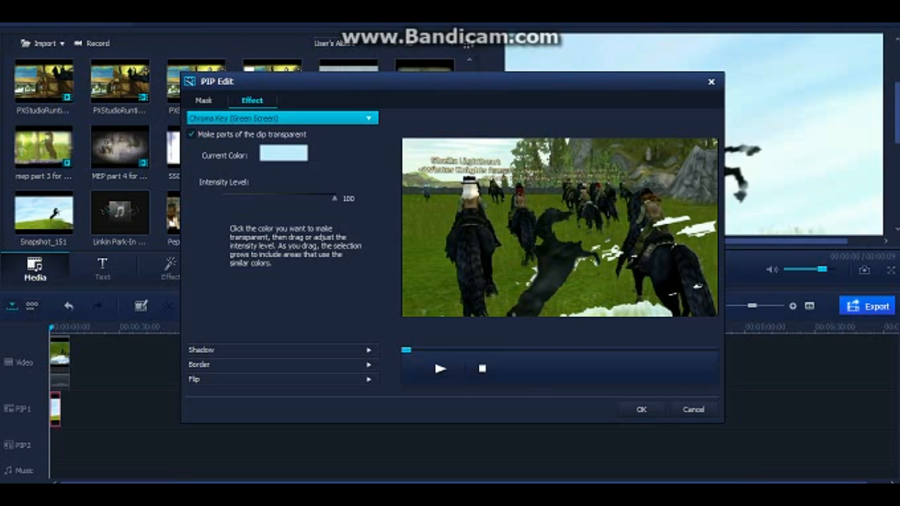
Try a border with an orange start color around the keyed horse overlay and switch the border off again.
mouse_move(334, 198)
mouse_down()
mouse_move(224, 198)
mouse_move(334, 198)
mouse_up()
click(225, 365)
click(191, 164)
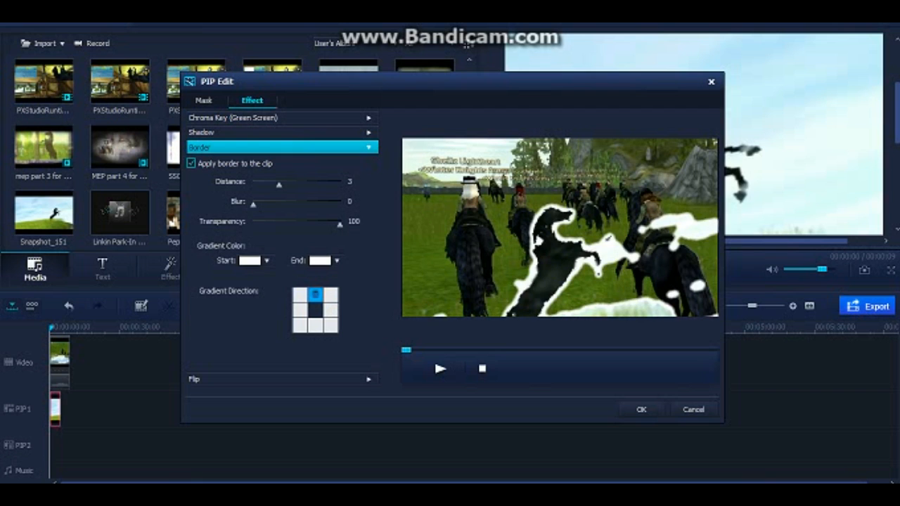
click(265, 260)
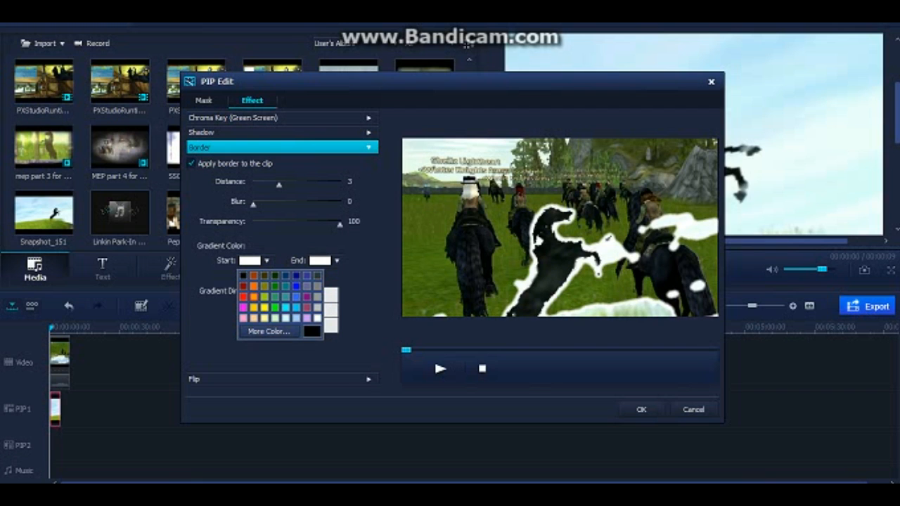
click(253, 297)
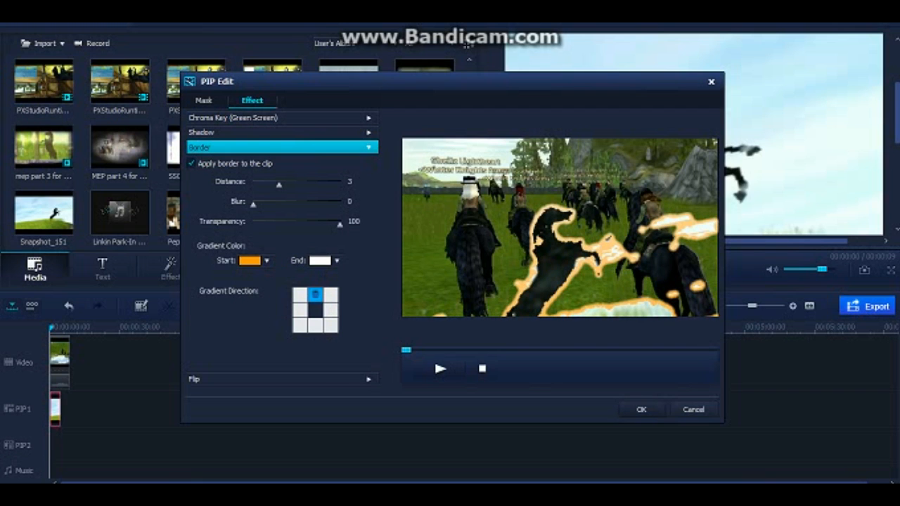
click(191, 164)
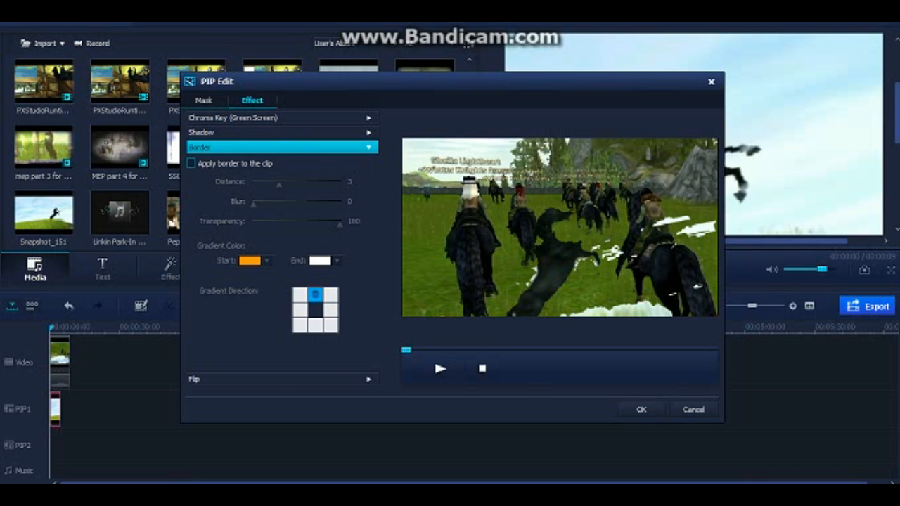
Give the overlay a circle mask and turn off its chroma key transparency.
click(204, 100)
click(275, 186)
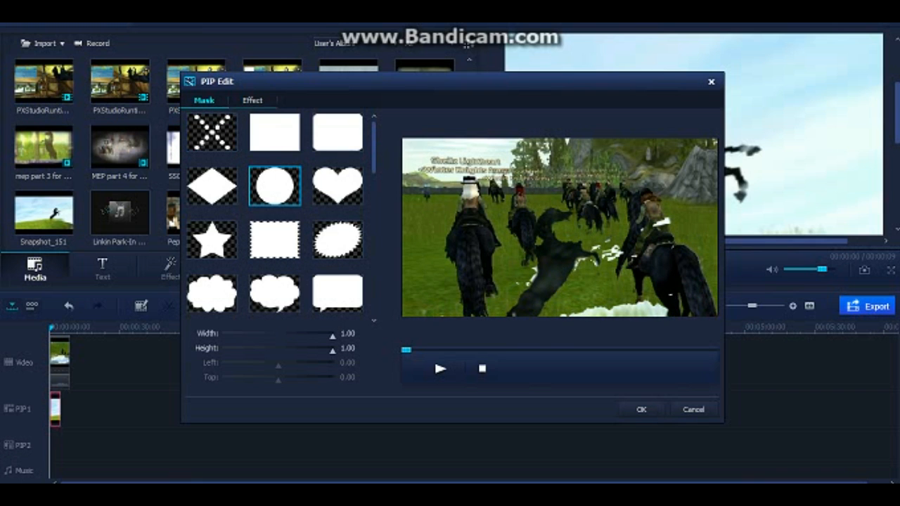
click(252, 101)
click(191, 164)
click(191, 164)
click(202, 133)
click(204, 118)
click(191, 135)
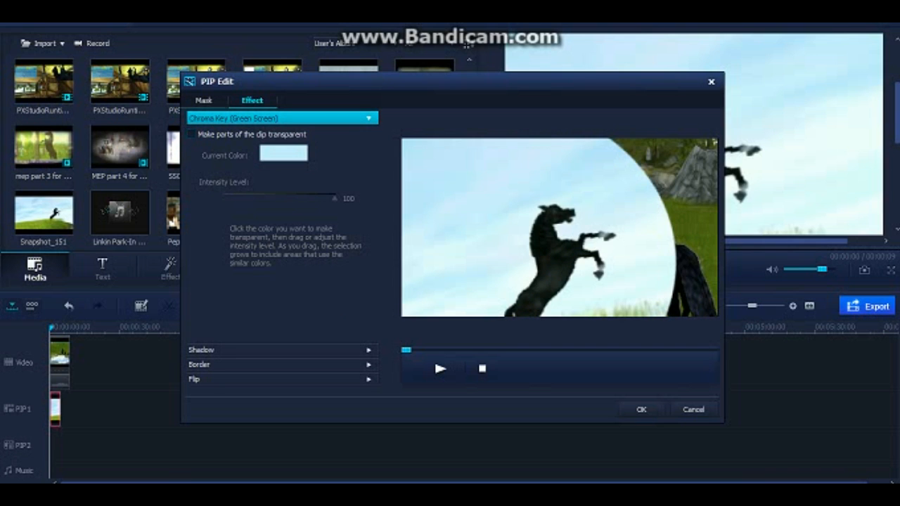
Adjust the circle mask to width 0.55 and height 0.46, with left offset 0.37 and top offset 0.22.
click(203, 100)
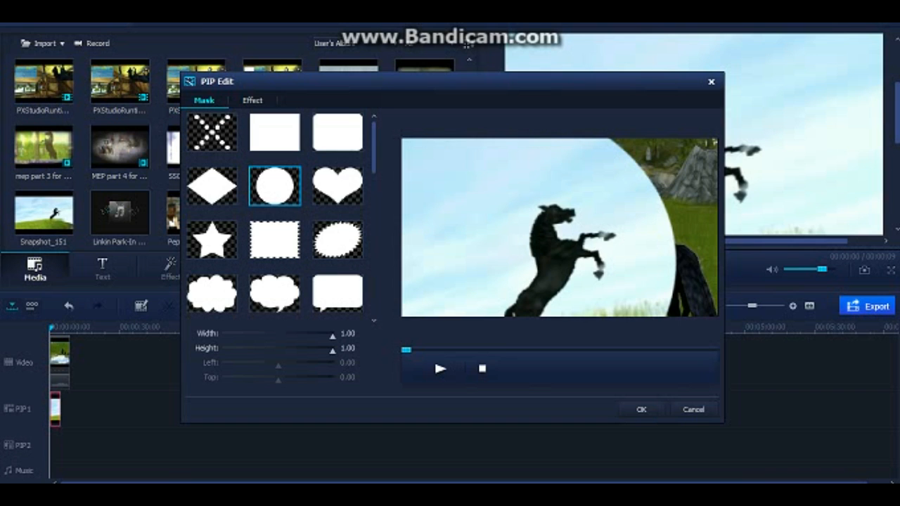
drag(332, 351, 274, 351)
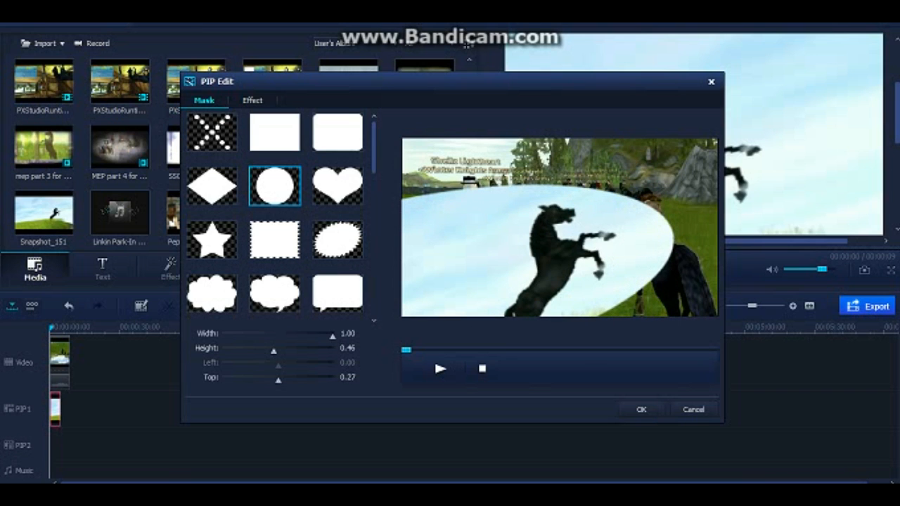
drag(333, 336, 267, 379)
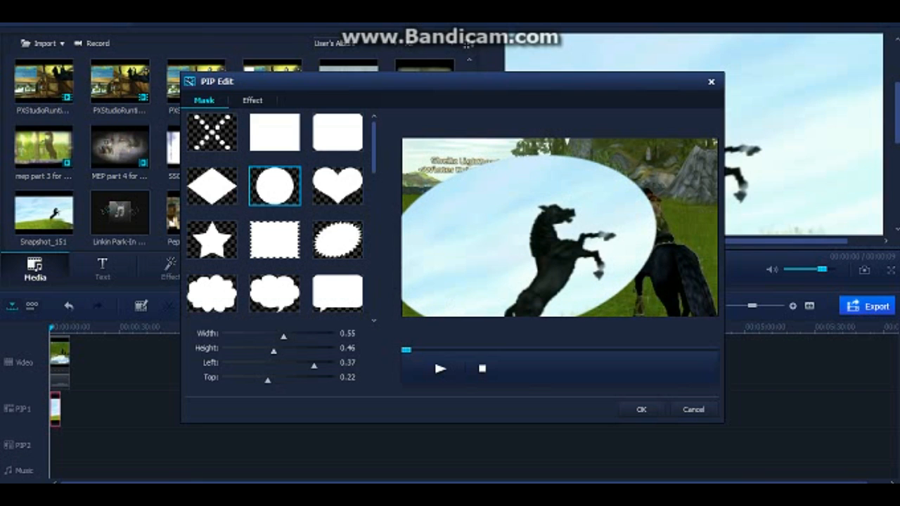
Apply a border to the masked overlay with a dark blue to bright blue gradient and accept the overlay settings.
click(253, 100)
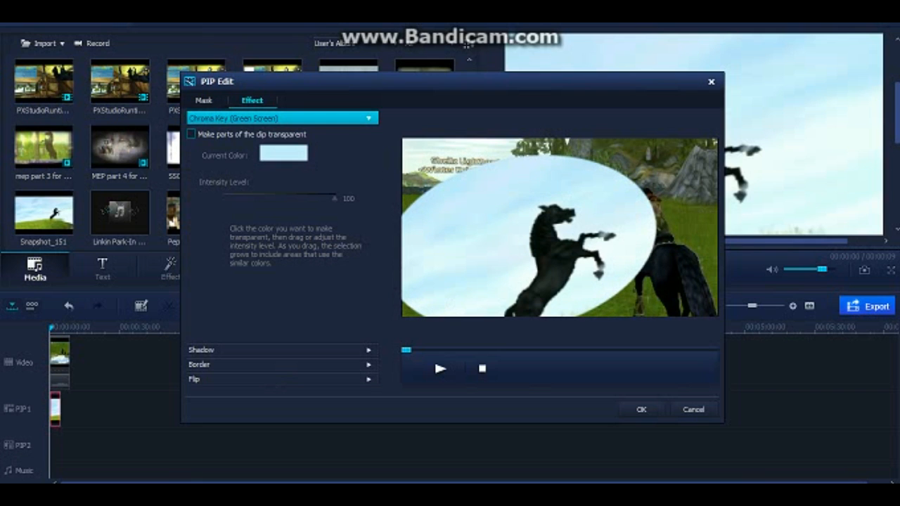
click(281, 365)
click(191, 163)
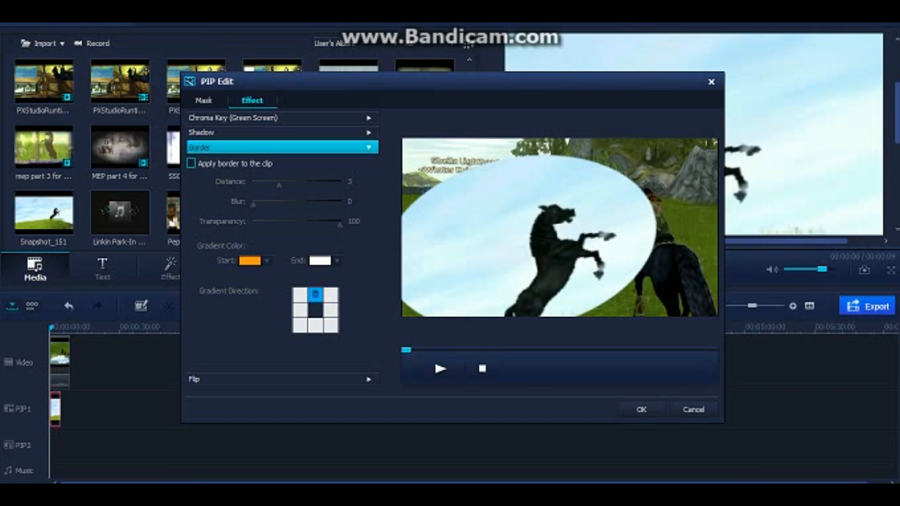
click(266, 260)
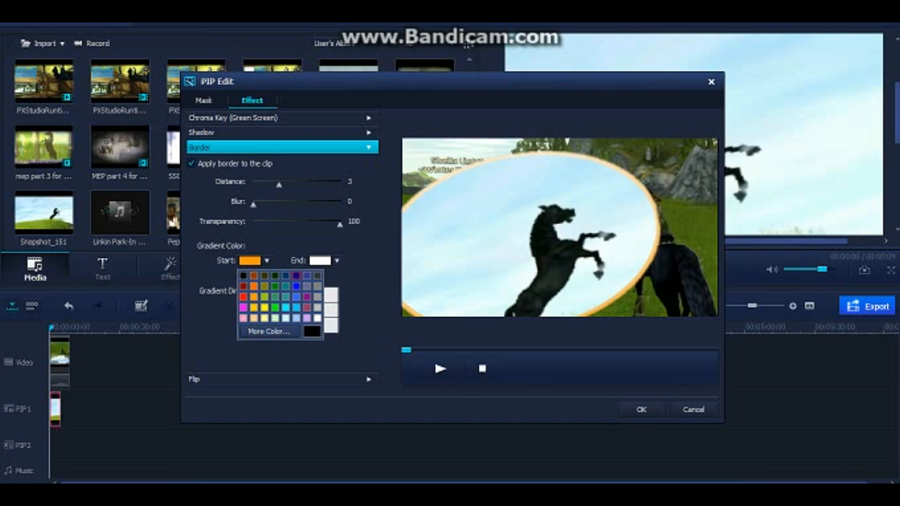
click(296, 275)
click(331, 261)
click(366, 286)
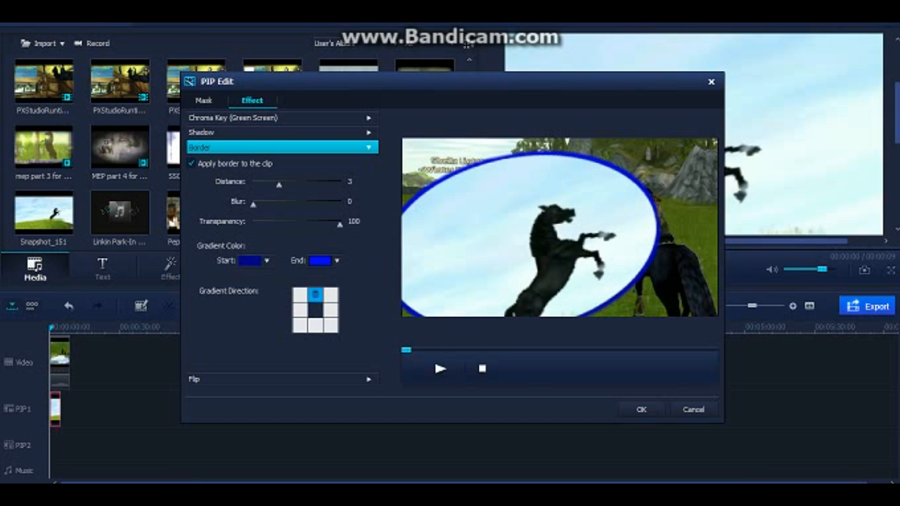
click(642, 409)
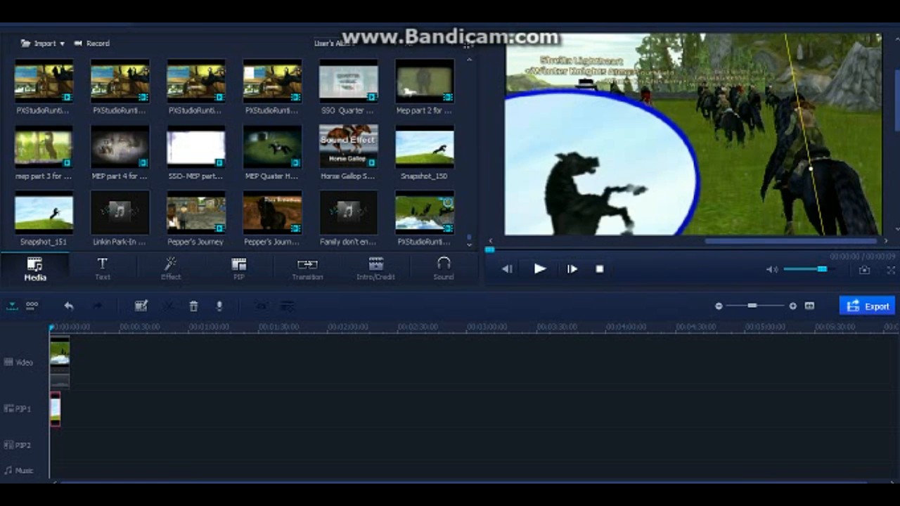
Play the bordered overlay over the video briefly and delete it from the PIP1 track.
click(539, 268)
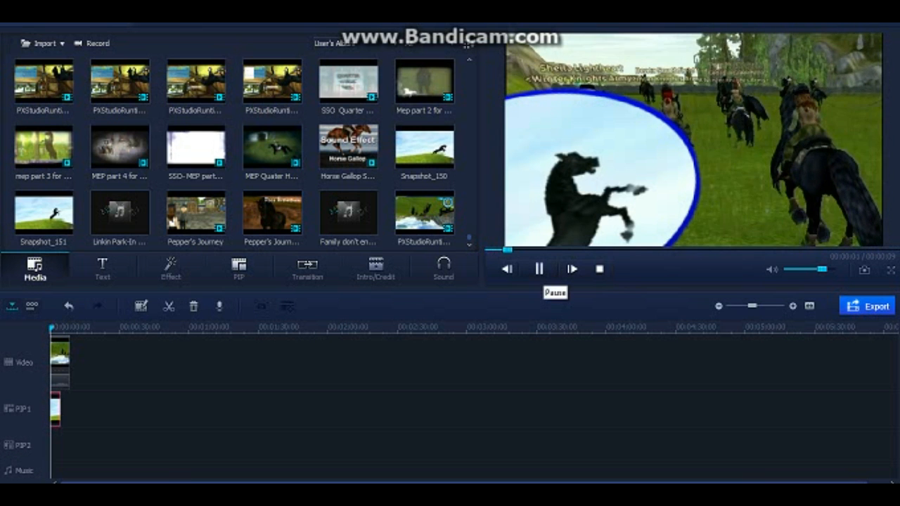
click(539, 269)
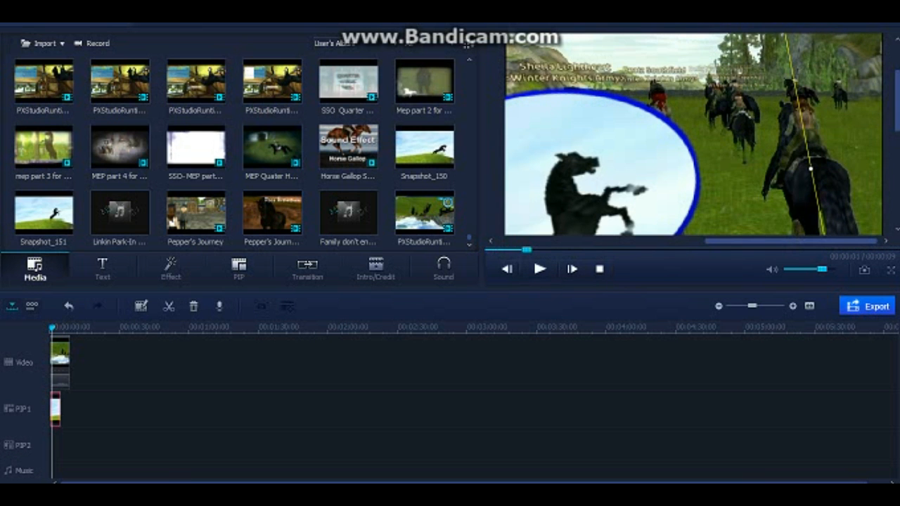
right_click(56, 409)
click(77, 401)
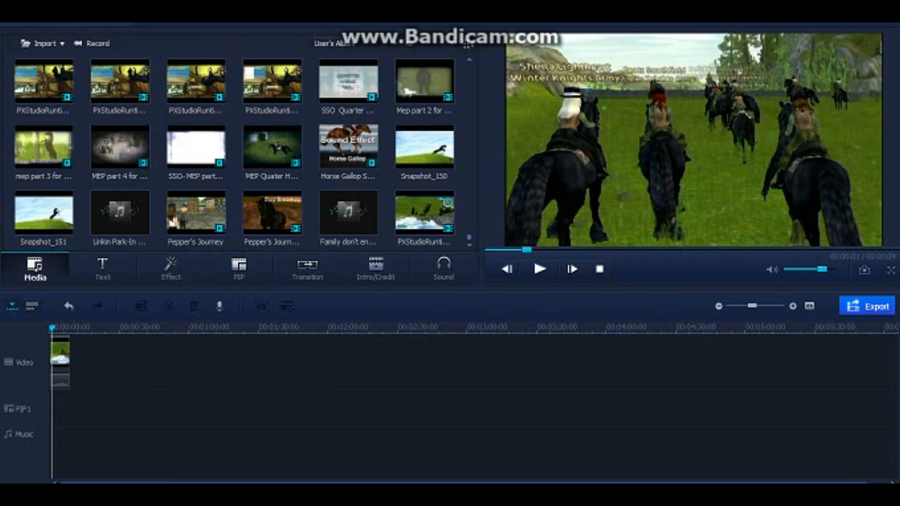
Add the upside-down clip of the rider on the brown horse after the existing clip on the video track.
drag(469, 238, 469, 201)
click(308, 269)
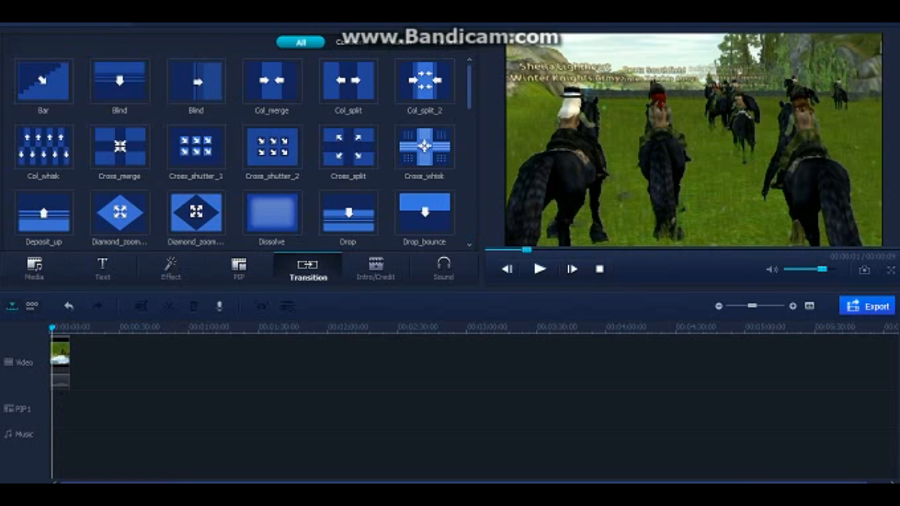
click(35, 269)
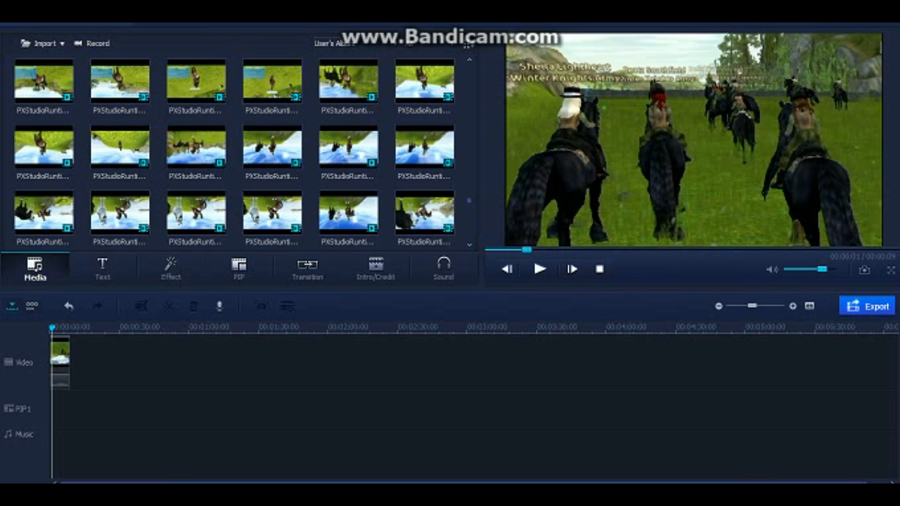
click(272, 82)
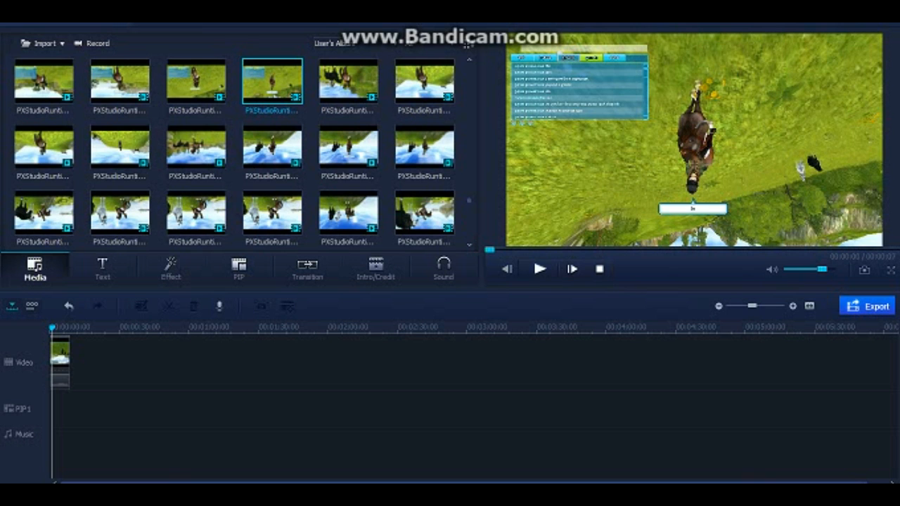
drag(285, 75, 78, 357)
Flip the newly added clip vertically so the rider is upright, and play it briefly.
right_click(78, 353)
click(109, 220)
click(322, 73)
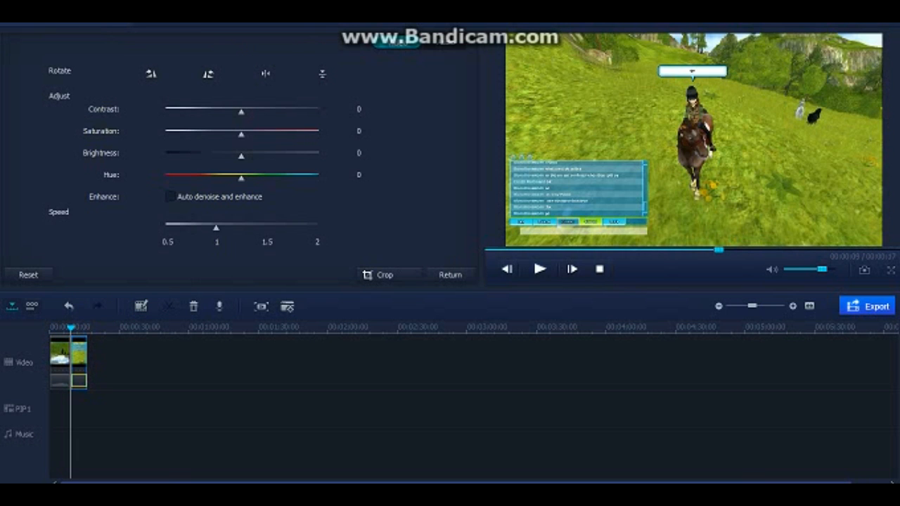
right_click(80, 366)
click(113, 278)
click(540, 269)
click(538, 269)
Crop the clip to a smaller area around the white and black horses in the meadow and close the clip editor.
click(379, 275)
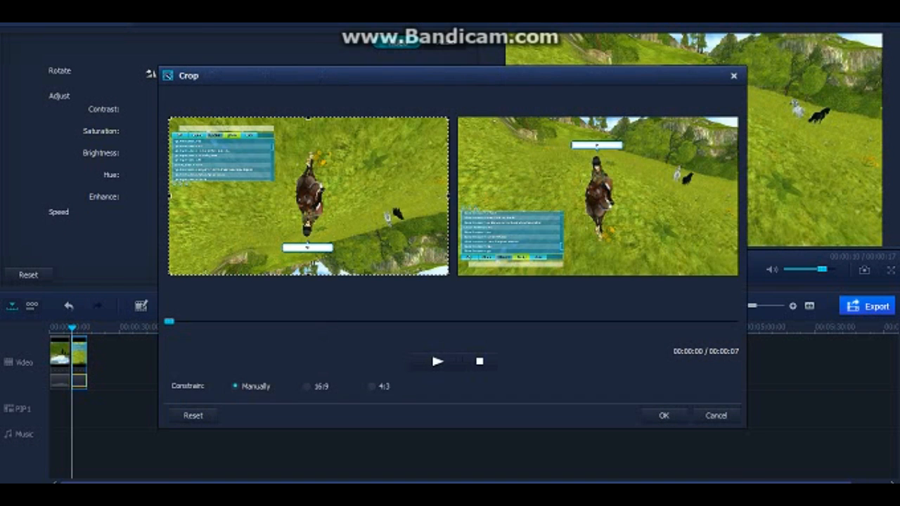
drag(169, 274, 342, 177)
drag(395, 148, 395, 230)
click(664, 415)
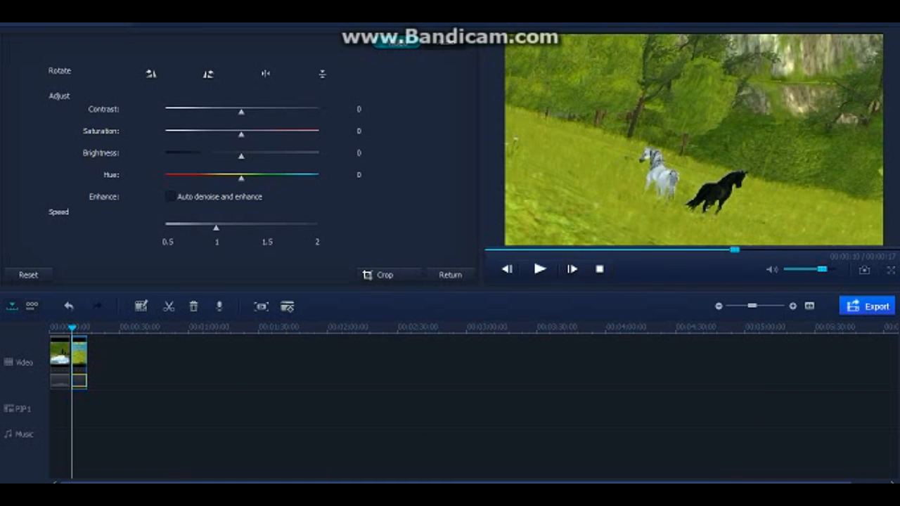
click(450, 275)
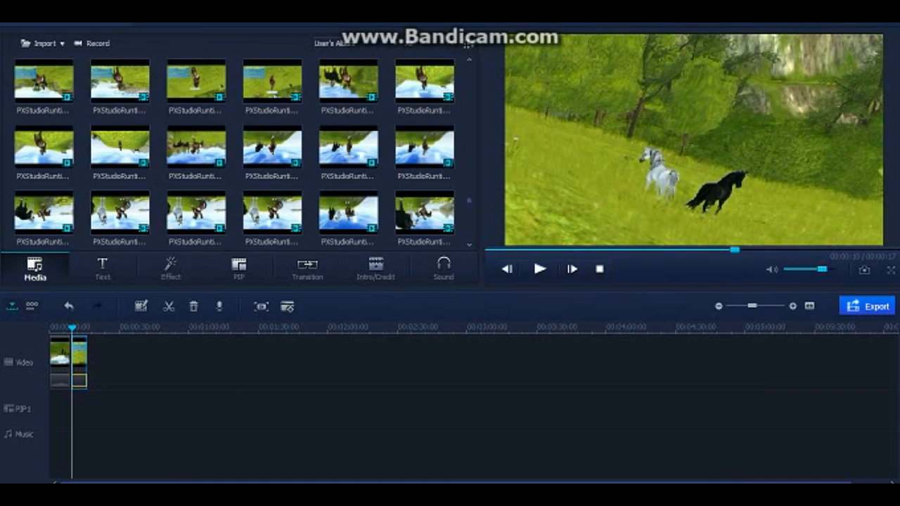
Place the Twirl transition between the two clips on the video track and play it.
click(308, 269)
scroll(239, 151, down, 10)
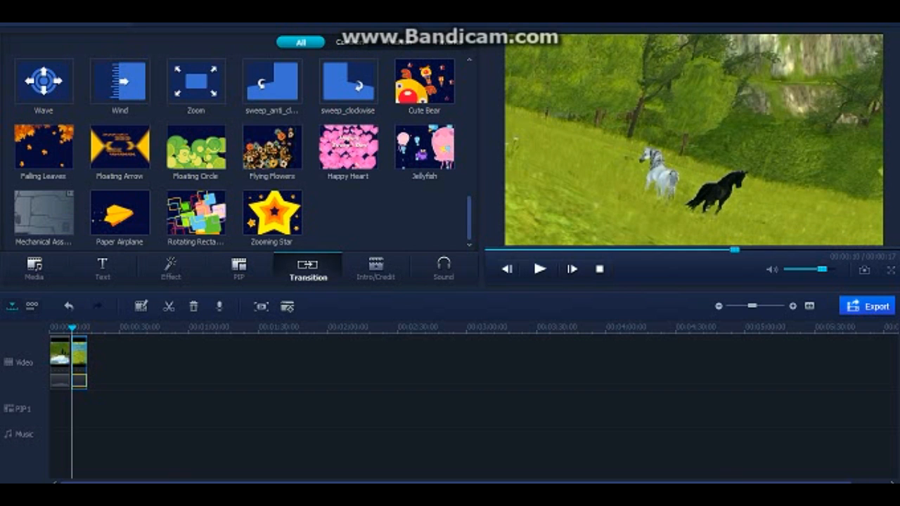
scroll(239, 151, up, 2)
drag(273, 148, 86, 362)
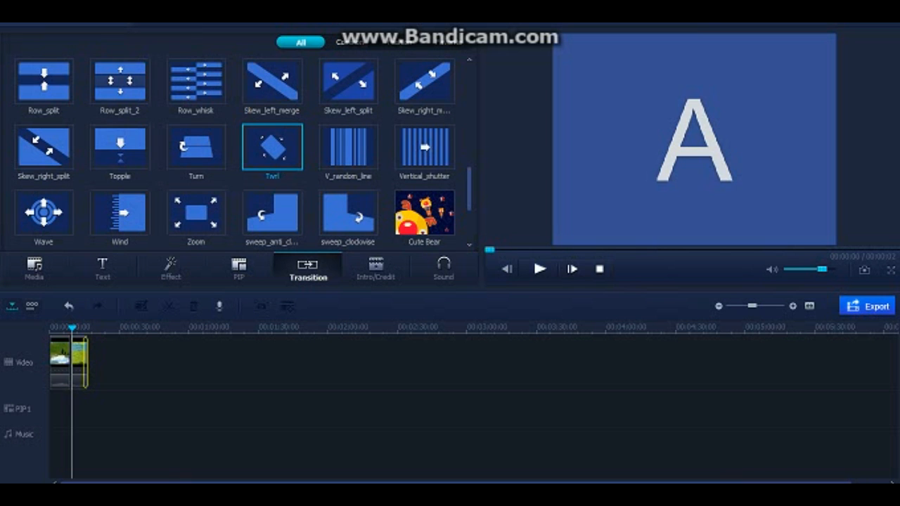
drag(86, 363, 69, 362)
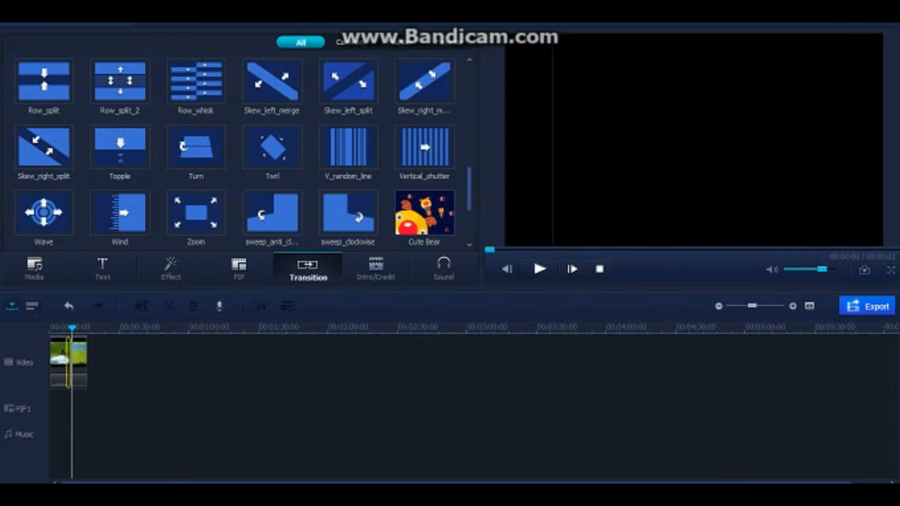
click(540, 269)
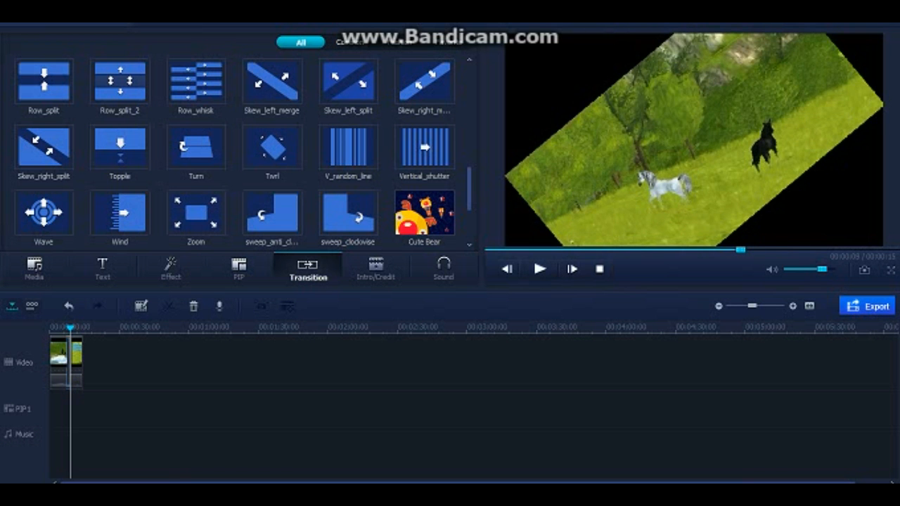
Look through the media library, the intro and credit templates and the built-in sound effects.
click(35, 267)
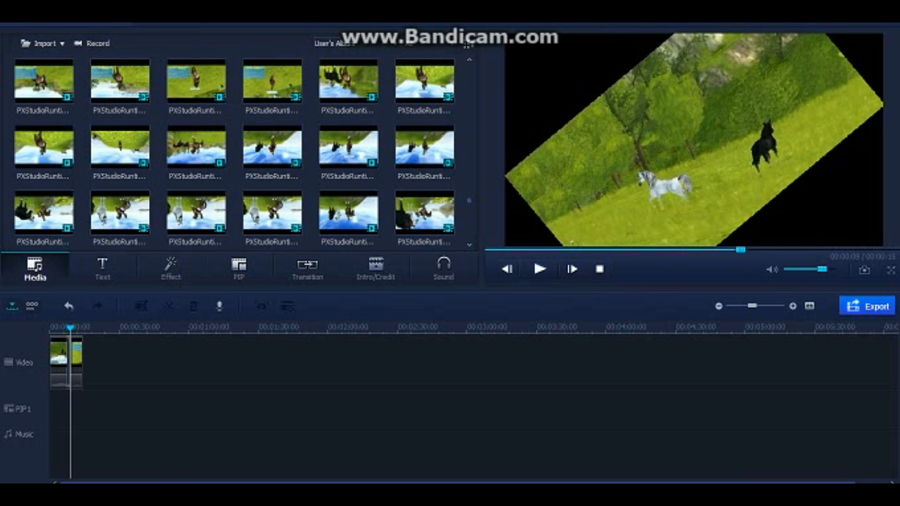
drag(469, 200, 469, 160)
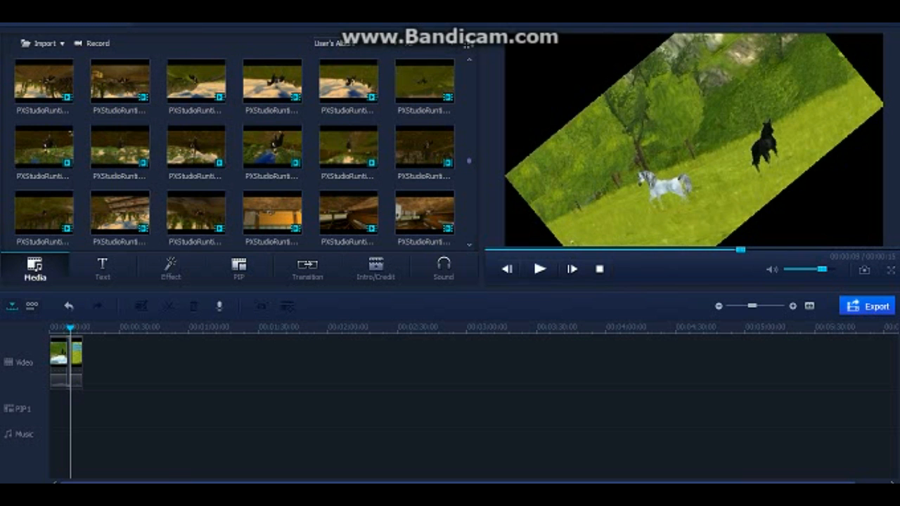
click(376, 267)
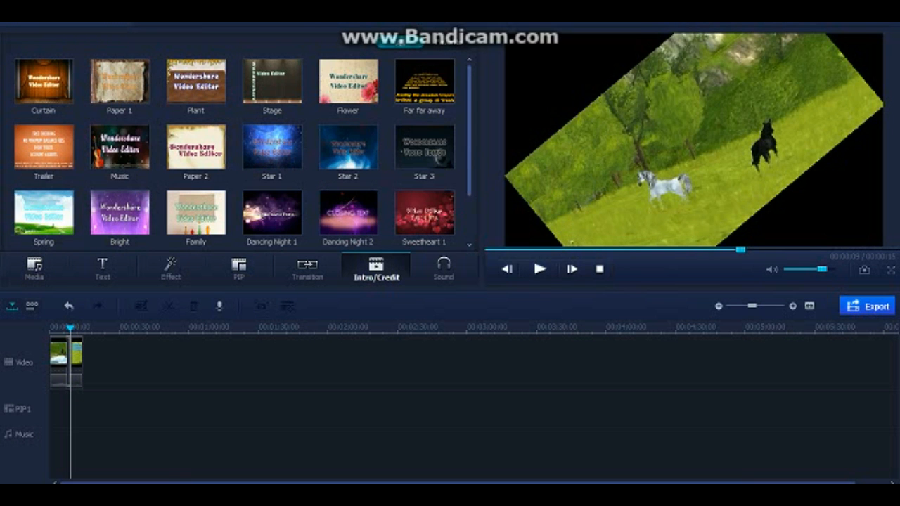
drag(469, 130, 469, 174)
drag(469, 174, 469, 131)
click(443, 268)
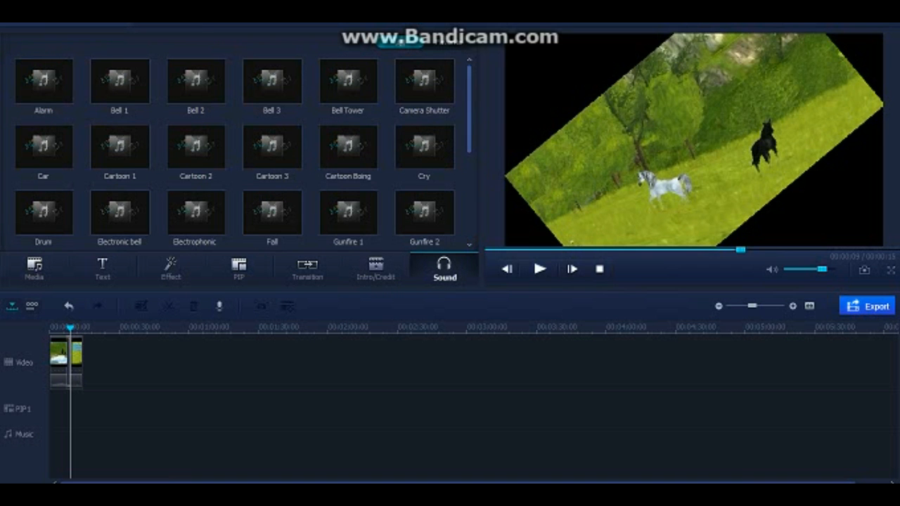
Add the horse neighing clip with the black galloping horse to the end of the video track and play it.
click(34, 268)
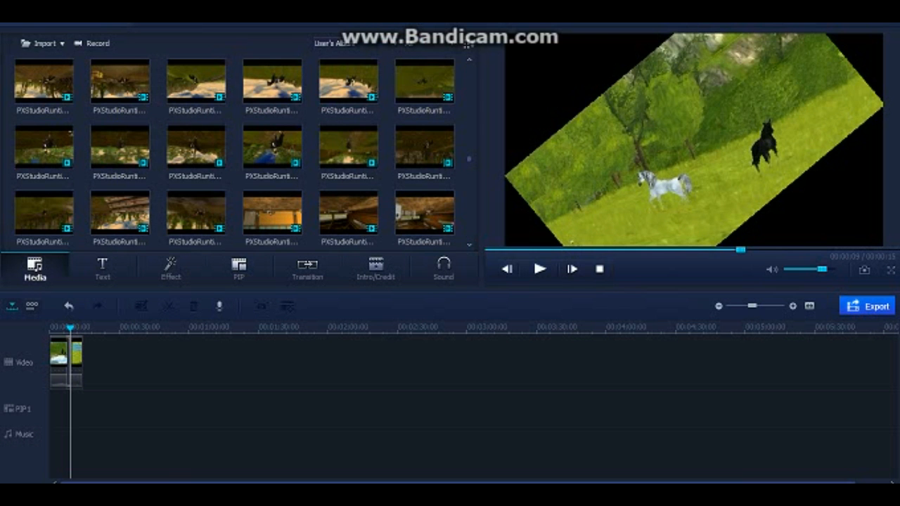
drag(469, 159, 469, 68)
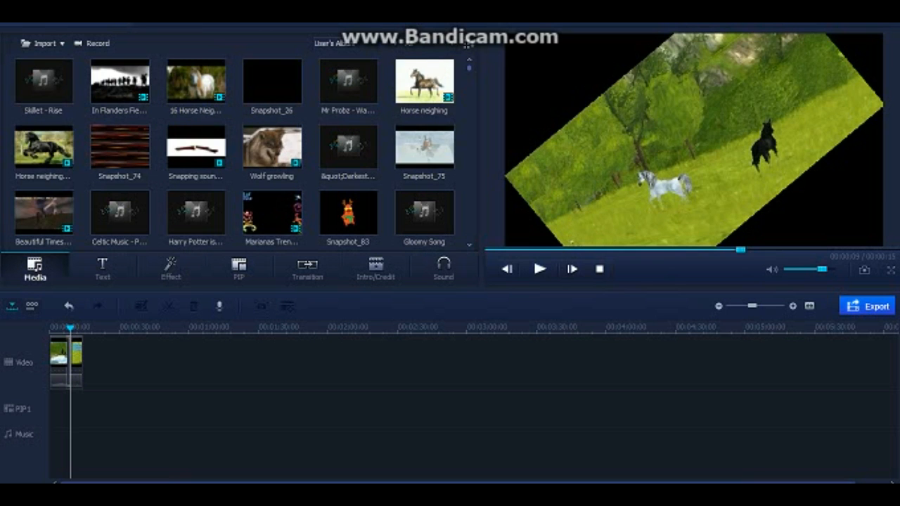
drag(43, 147, 114, 360)
click(539, 269)
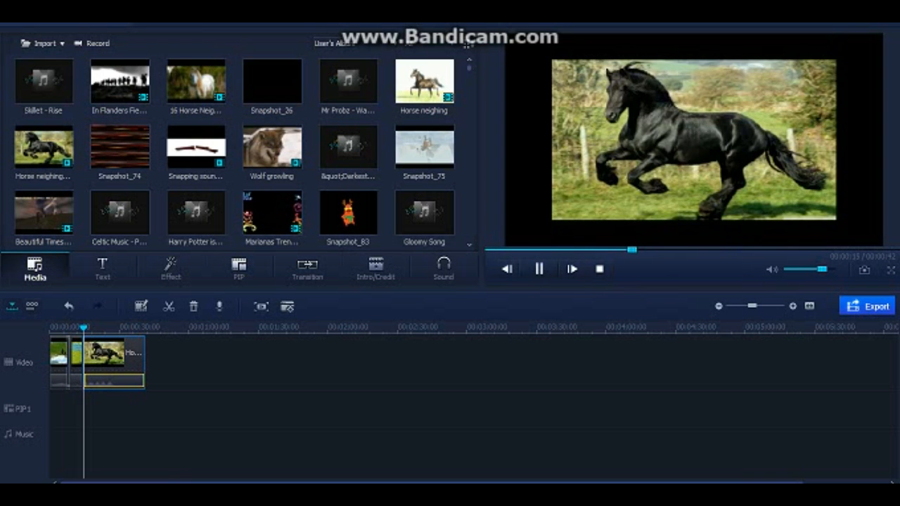
Split the black horse neighing clip shortly after its start and delete the longer remaining part.
click(539, 268)
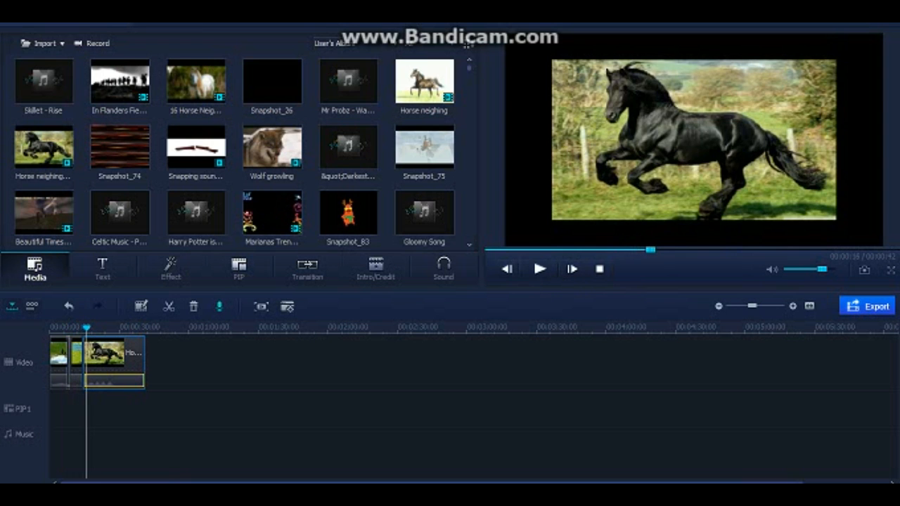
right_click(125, 355)
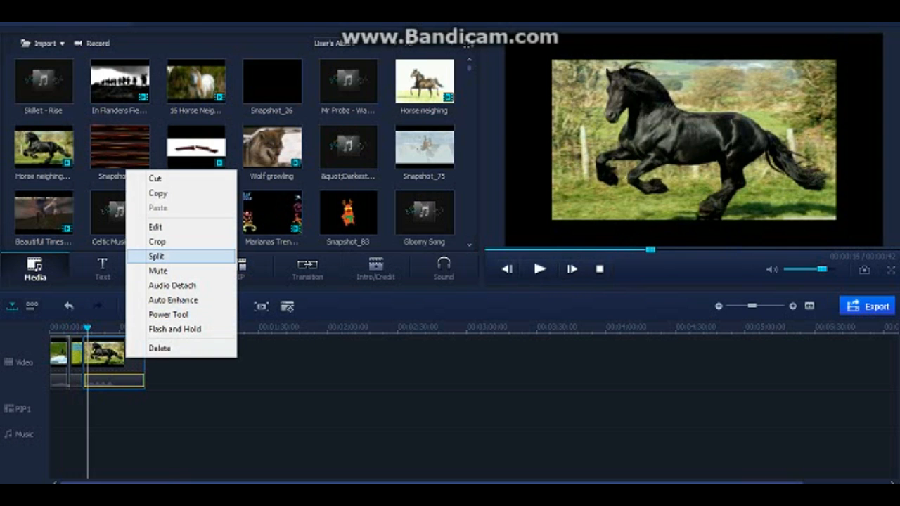
key(Return)
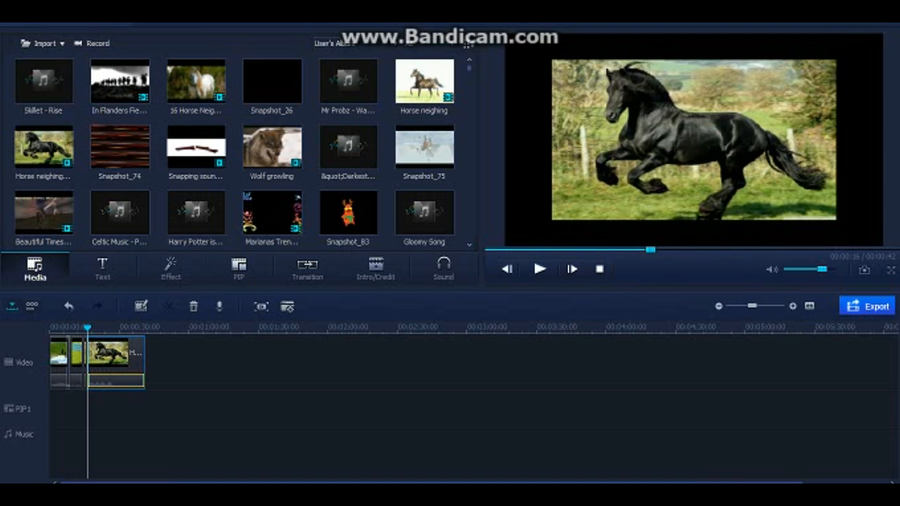
right_click(102, 370)
click(138, 360)
Detach the audio from the short horse neighing piece, move it beneath the second video clip and play it.
right_click(86, 370)
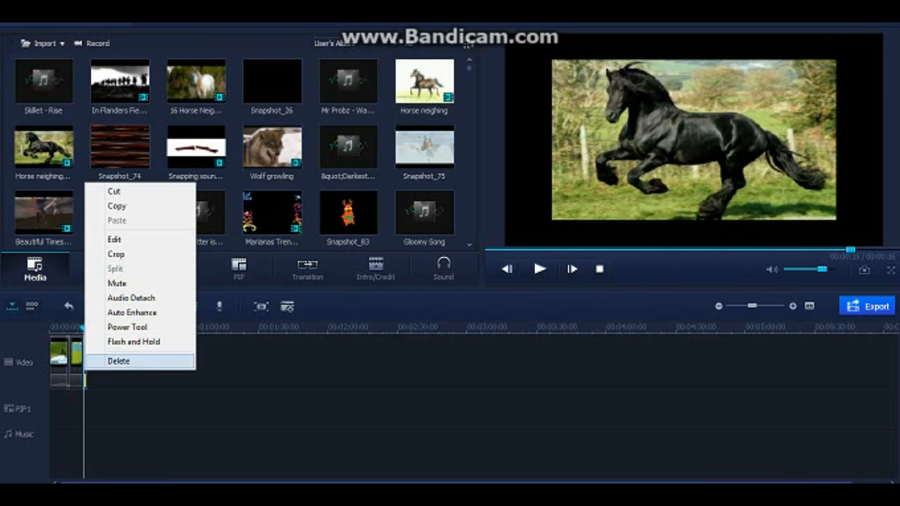
click(131, 297)
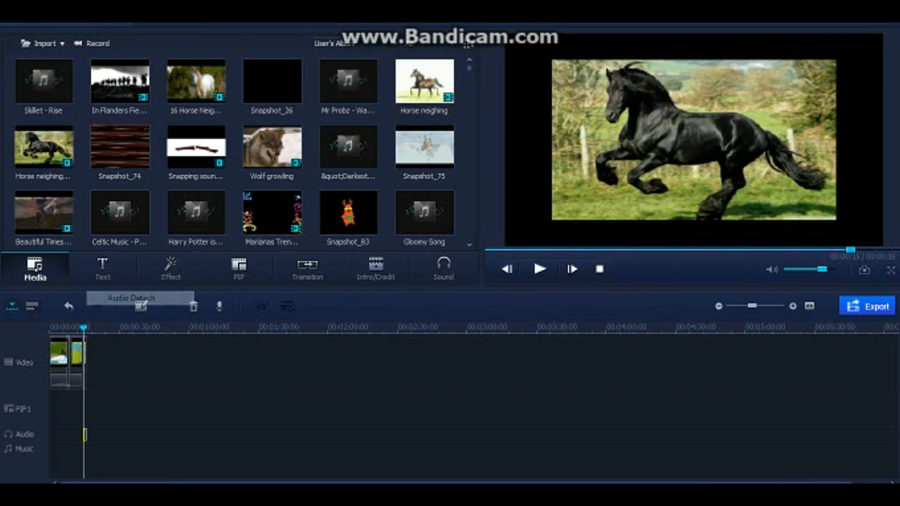
drag(85, 434, 74, 434)
click(539, 269)
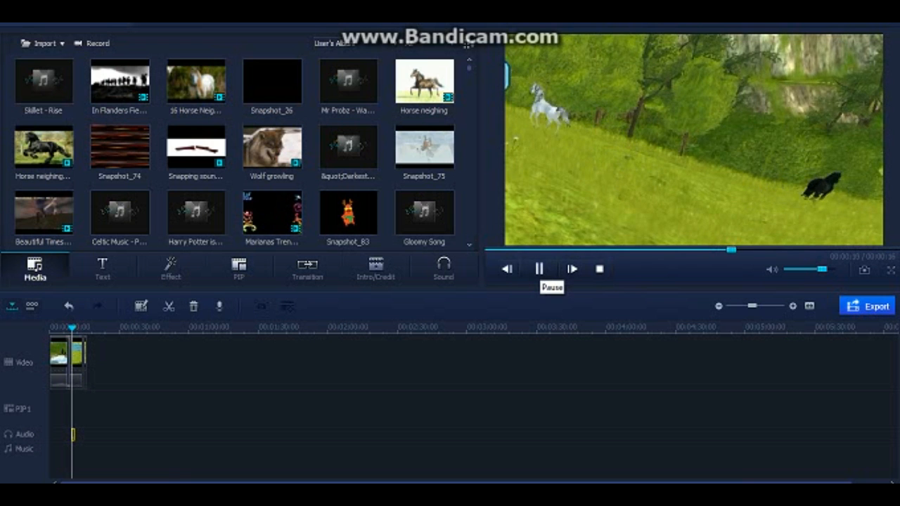
click(539, 269)
Delete the leftover horse neighing video piece and its detached audio from the timeline.
click(76, 363)
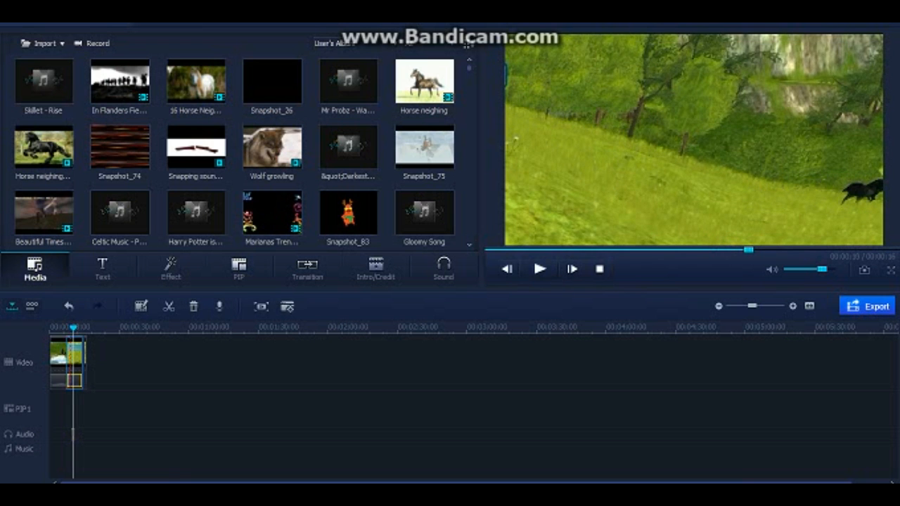
click(85, 362)
right_click(85, 361)
click(120, 353)
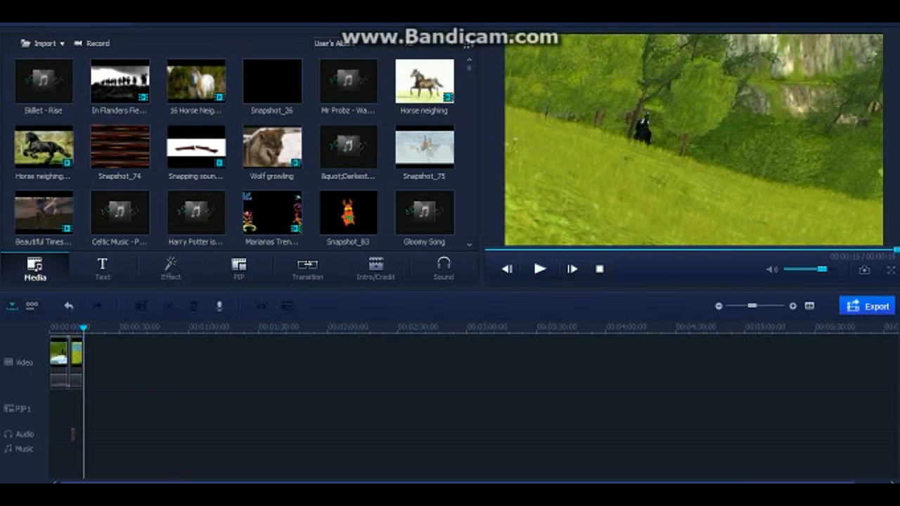
right_click(72, 434)
click(99, 423)
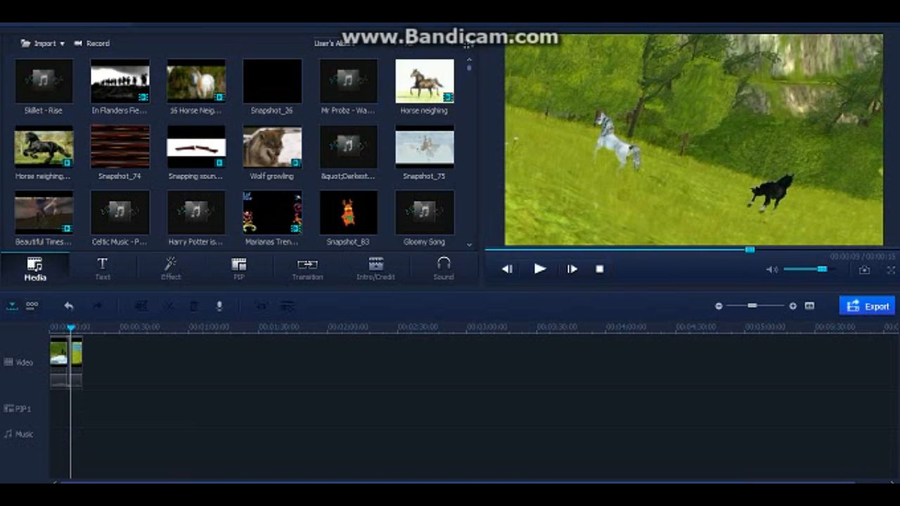
Find the Mr Probz song in the media library and place it at the start of the music track.
scroll(467, 45, down, 5)
scroll(467, 46, down, 5)
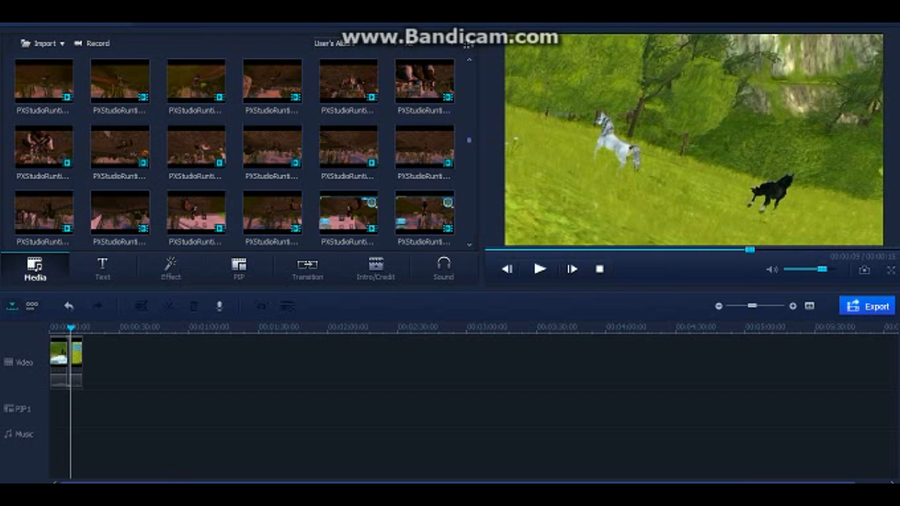
scroll(466, 45, up, 1)
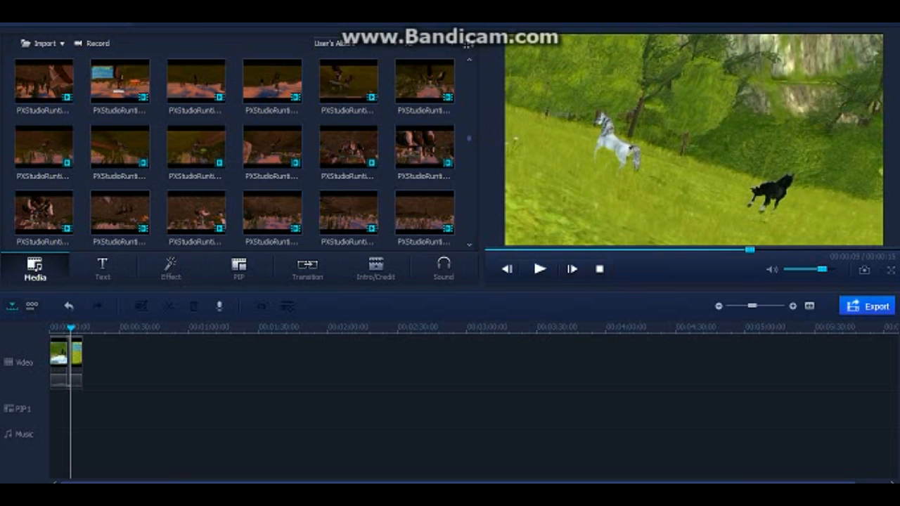
scroll(234, 151, up, 3)
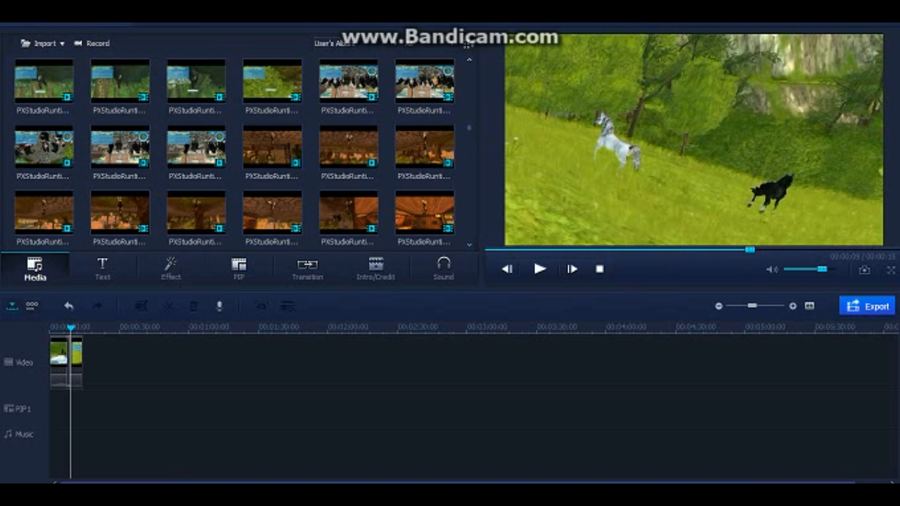
scroll(235, 152, up, 5)
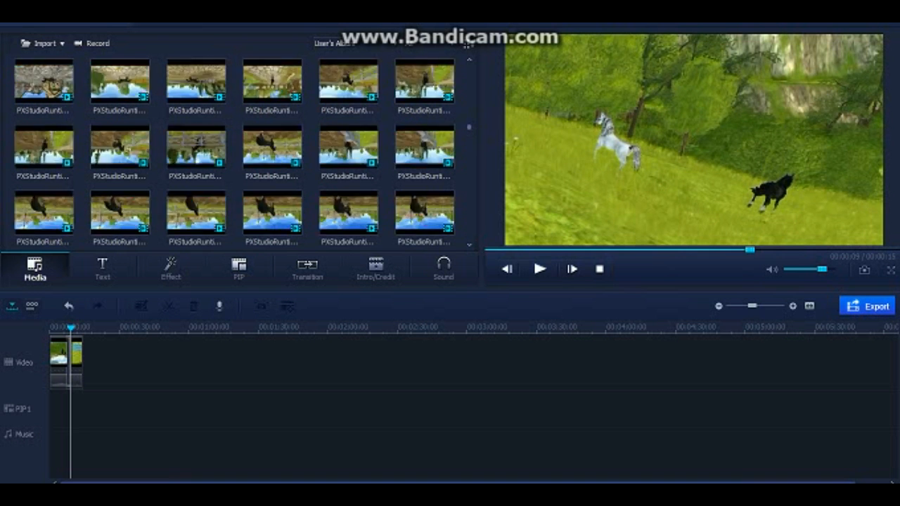
drag(348, 82, 58, 434)
Split the song near the end of the video, delete the excess music and play the result from the beginning.
drag(836, 250, 608, 250)
drag(883, 250, 602, 250)
right_click(121, 435)
click(151, 405)
right_click(131, 436)
click(171, 428)
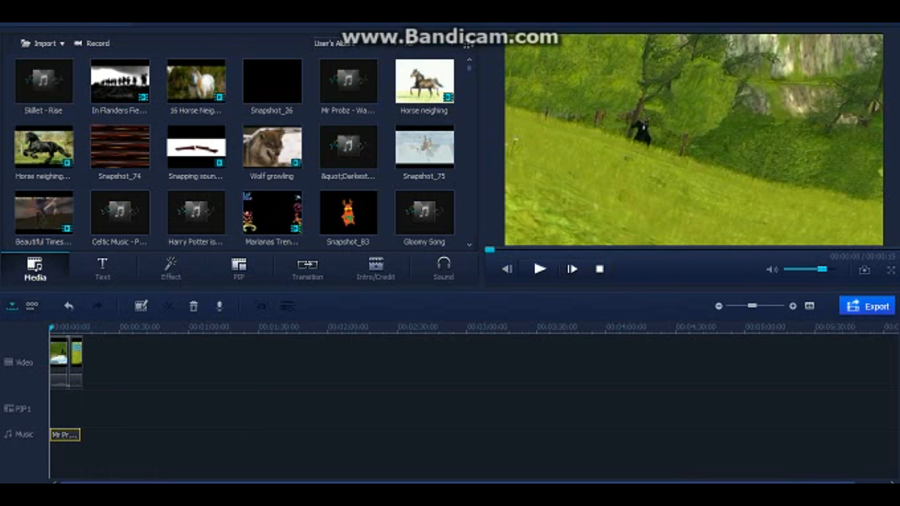
click(540, 268)
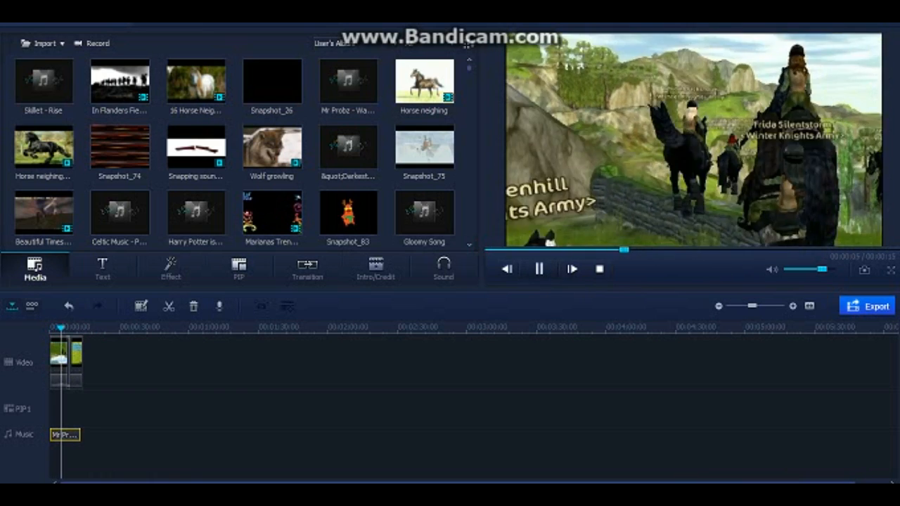
key(space)
Open the export settings, set the output profile to MP4 Video and look through the other available formats.
click(867, 306)
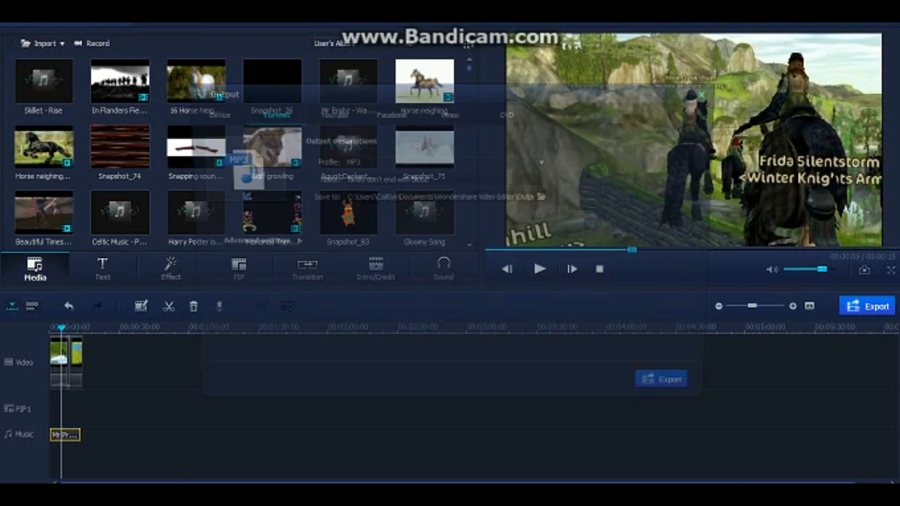
click(546, 162)
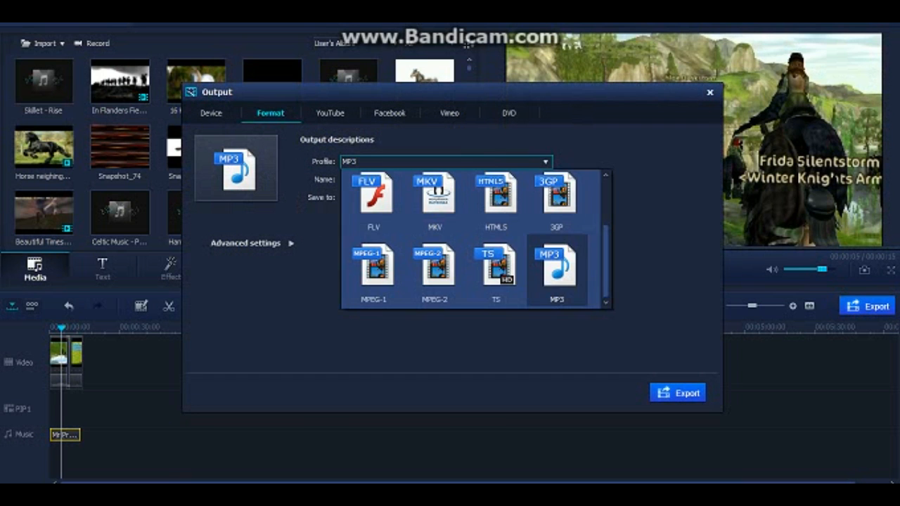
scroll(555, 271, up, 2)
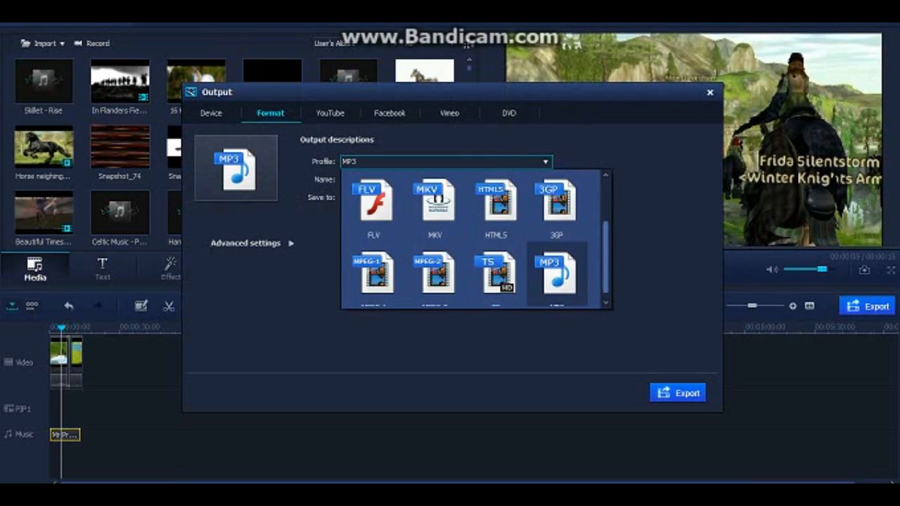
scroll(548, 211, up, 1)
click(432, 204)
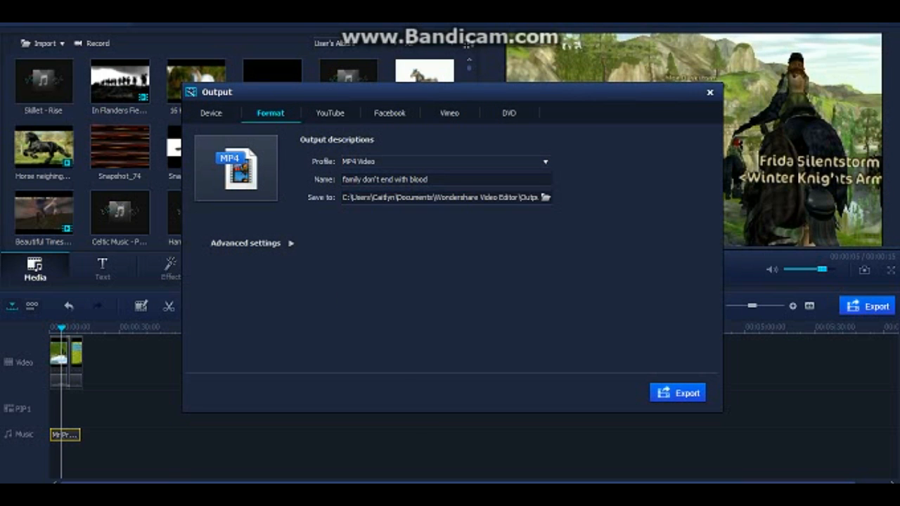
click(442, 161)
scroll(557, 271, down, 2)
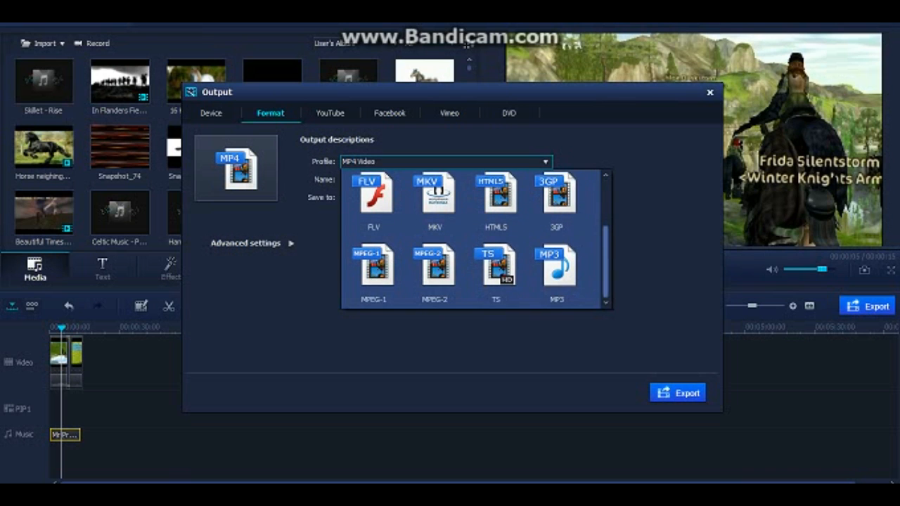
drag(605, 261, 605, 217)
click(633, 211)
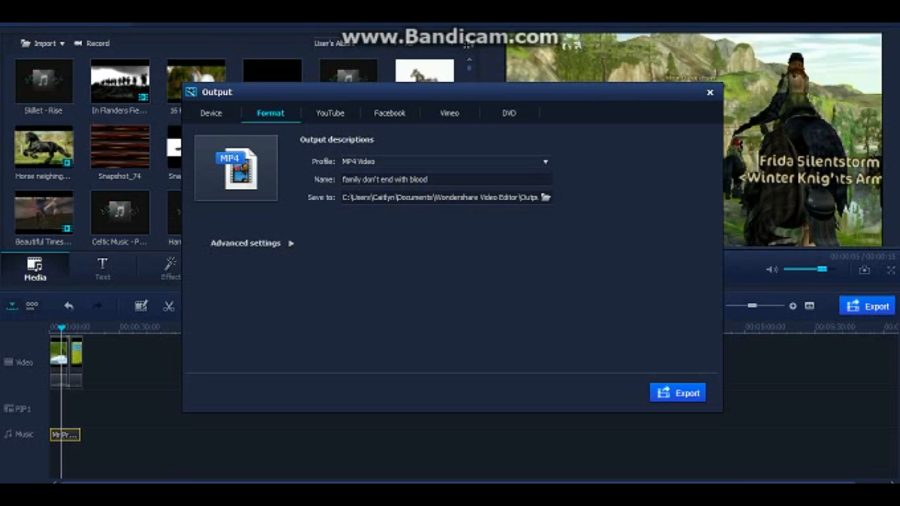
Name the output file trial and export the movie.
key(ctrl+a)
key(BackSpace)
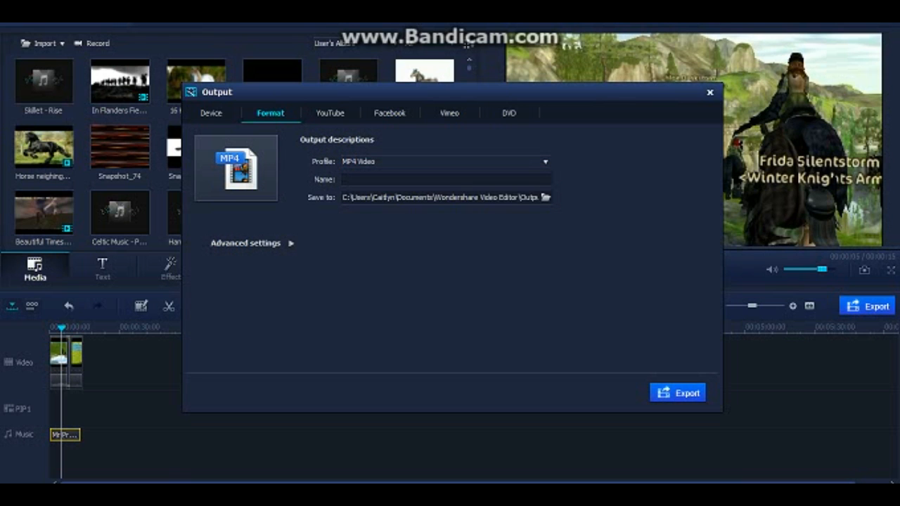
text(trial)
click(677, 392)
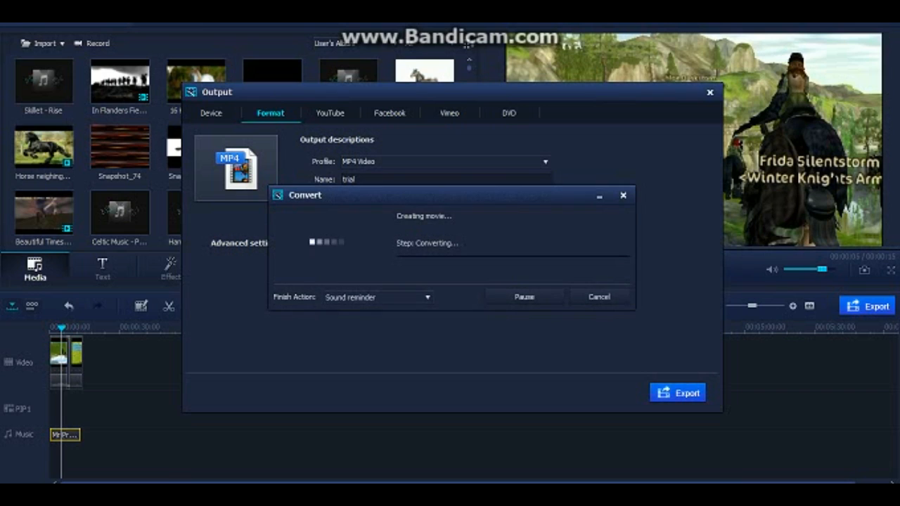